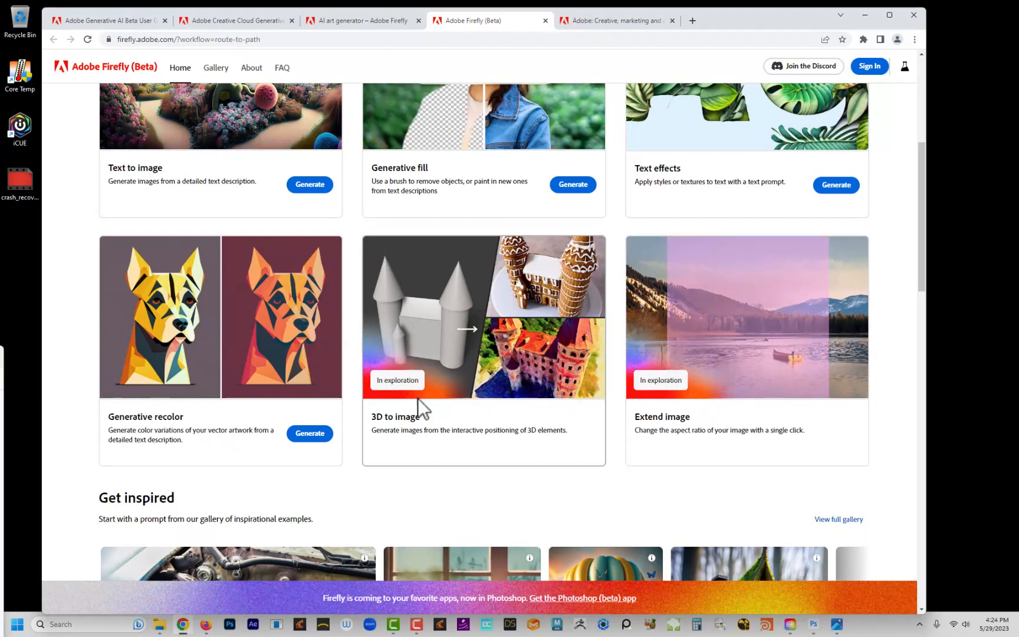
Look over the generative tools, inspiration gallery and exploration section on the Adobe Firefly home page
{"action": "scroll", "coordinate": [411, 380], "scroll_direction": "down", "scroll_amount": 5}
{"action": "scroll", "coordinate": [383, 386], "scroll_direction": "down", "scroll_amount": 7}
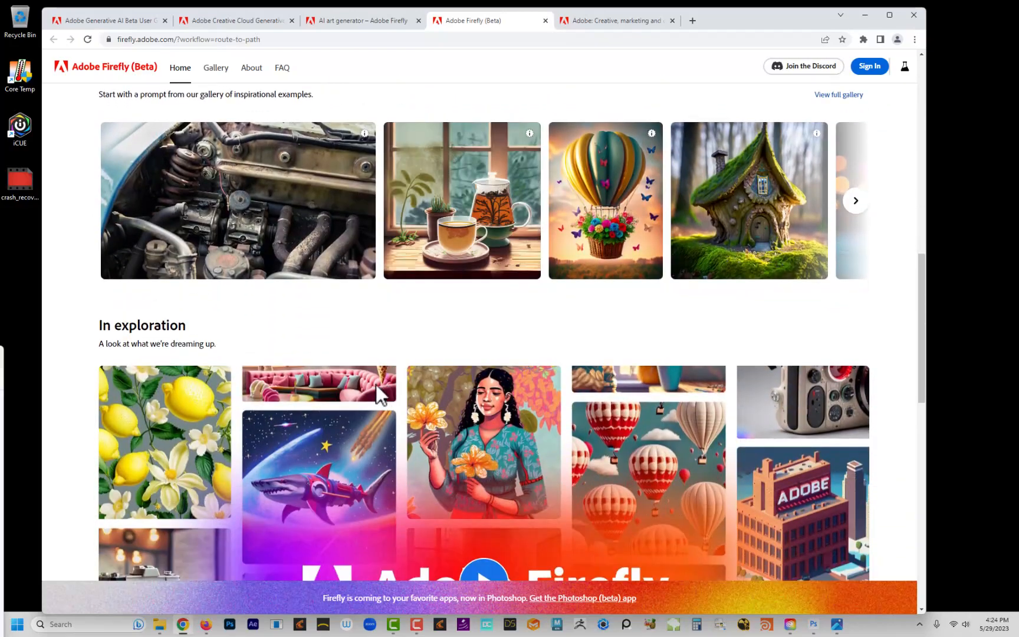
{"action": "scroll", "coordinate": [302, 387], "scroll_direction": "up", "scroll_amount": 5}
{"action": "scroll", "coordinate": [302, 387], "scroll_direction": "up", "scroll_amount": 5}
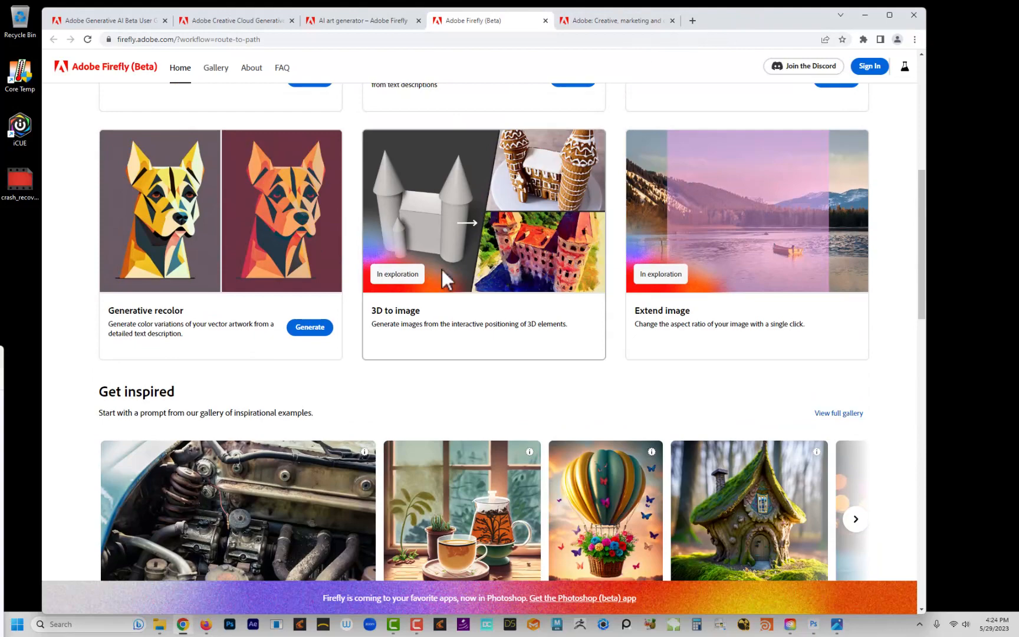
{"action": "scroll", "coordinate": [442, 270], "scroll_direction": "up", "scroll_amount": 6}
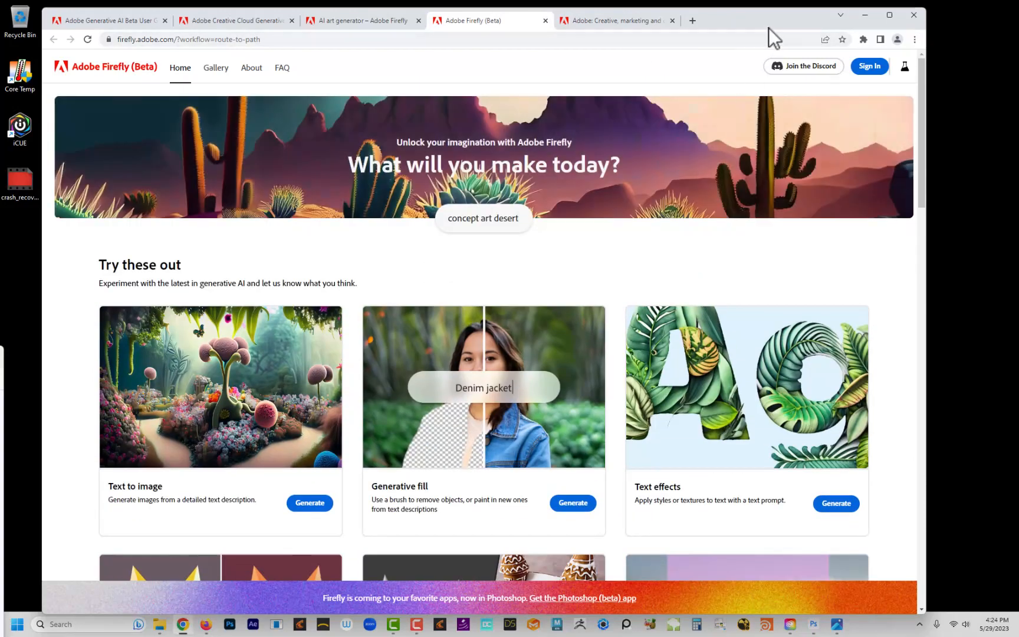
Move the browser window aside, switch to Photoshop (Beta) and open 085A0970.JPG from the photos folder inside Desktop > MISC
{"action": "mouse_move", "coordinate": [767, 16]}
{"action": "left_mouse_down"}
{"action": "mouse_move", "coordinate": [775, 59]}
{"action": "mouse_move", "coordinate": [775, 33]}
{"action": "left_mouse_up"}
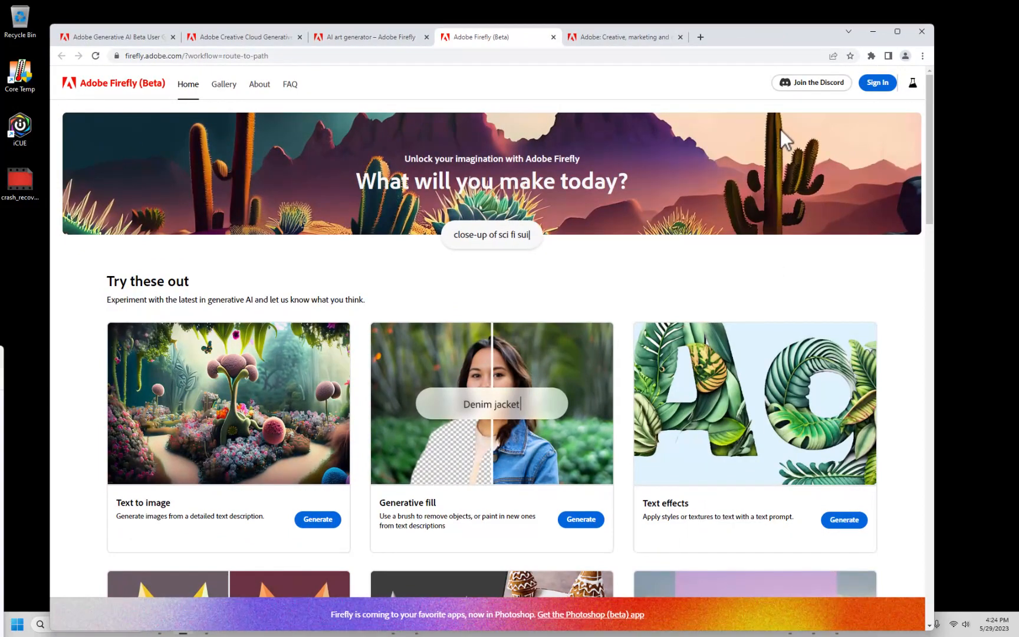
{"action": "left_click_drag", "start_coordinate": [748, 41], "coordinate": [1, 359]}
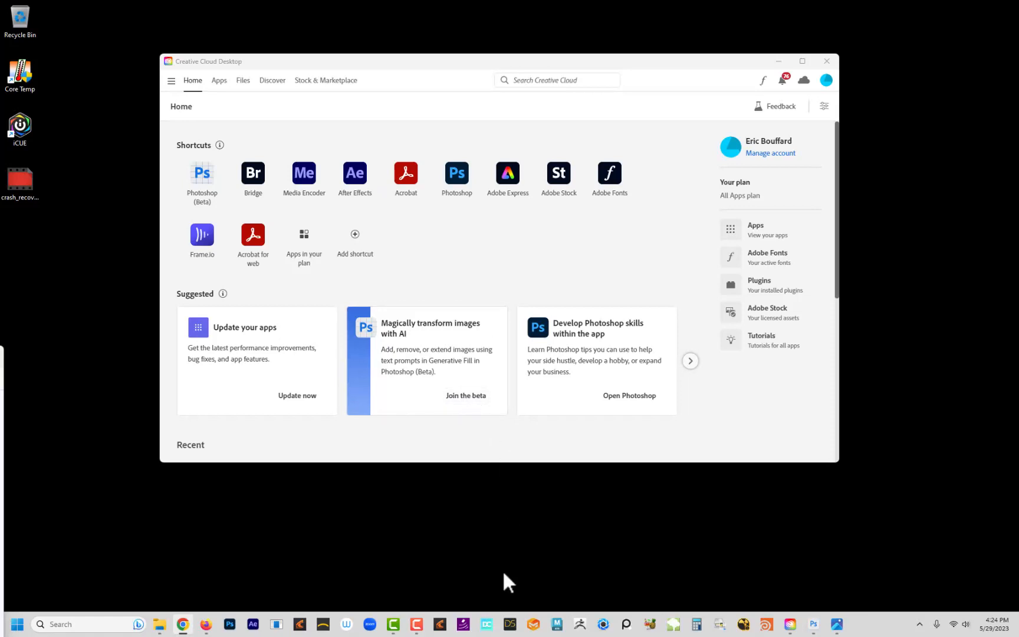
{"action": "left_click", "coordinate": [813, 624]}
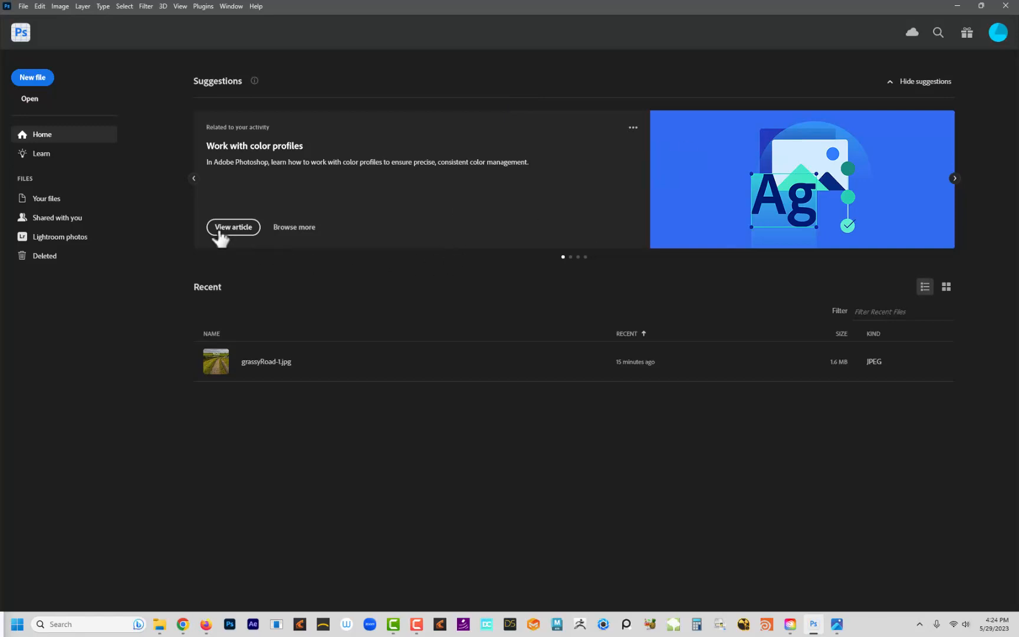
{"action": "left_click", "coordinate": [30, 99]}
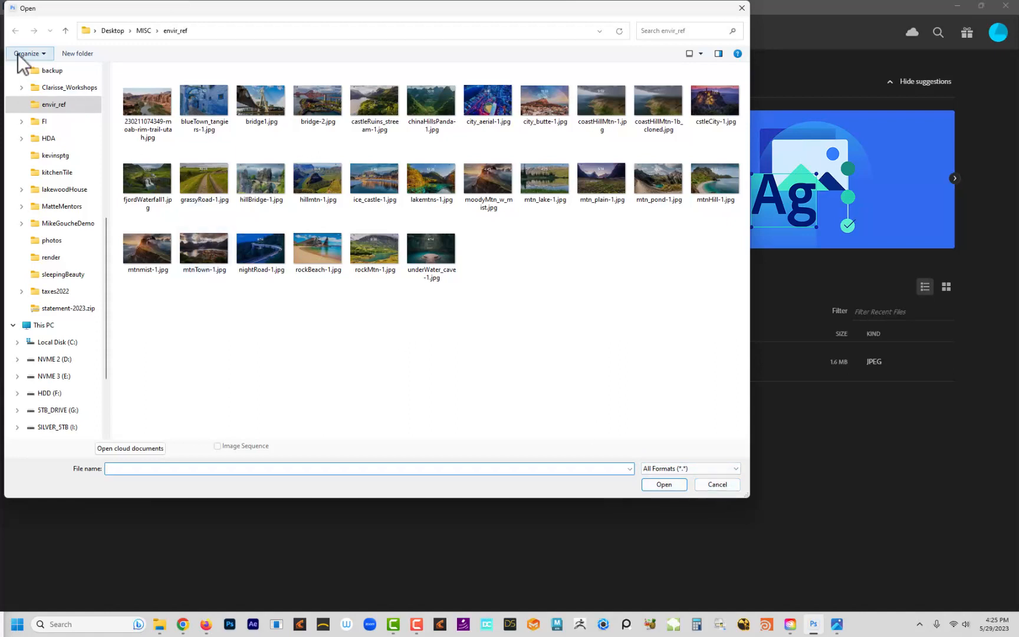
{"action": "left_click", "coordinate": [141, 32]}
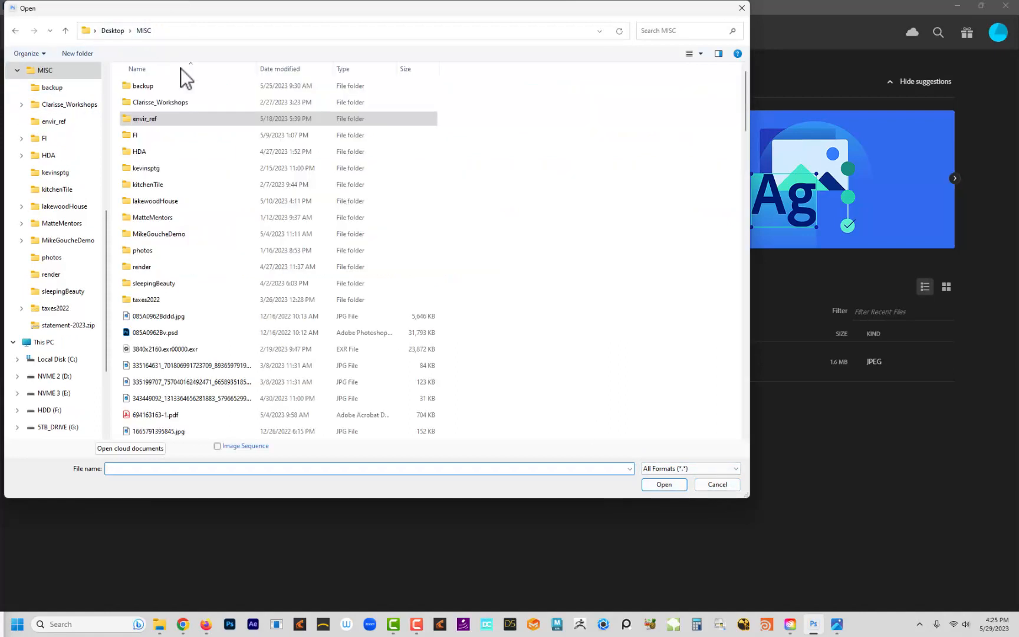
{"action": "double_click", "coordinate": [143, 250]}
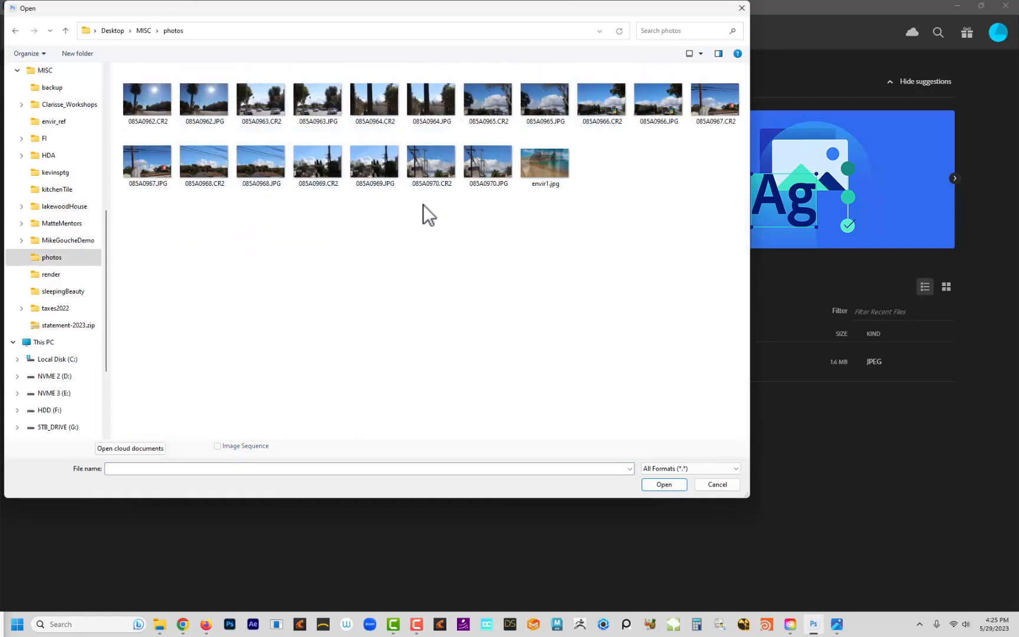
{"action": "left_click", "coordinate": [491, 167]}
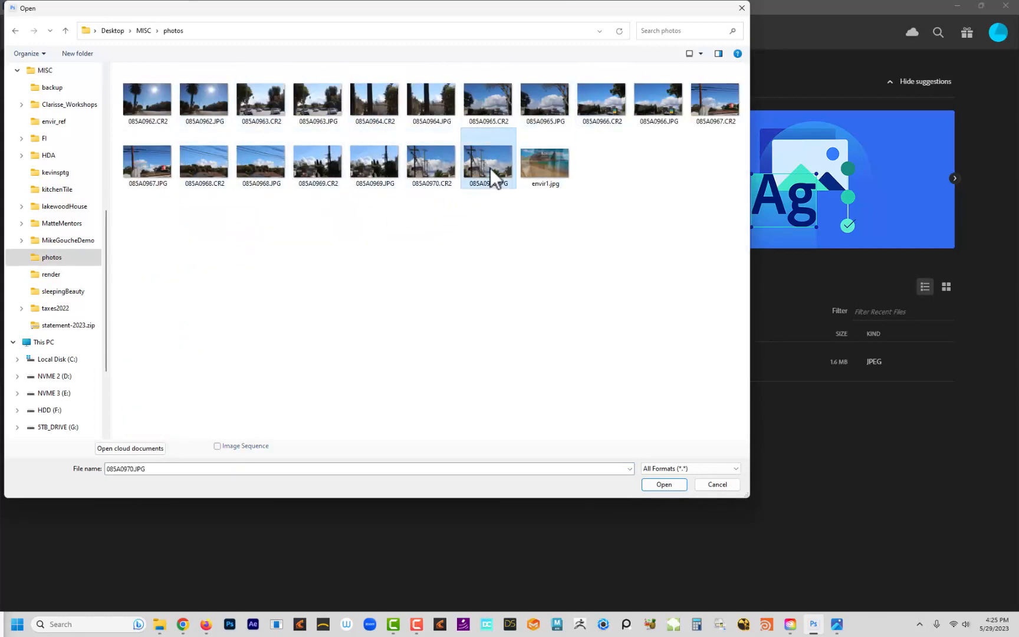
{"action": "left_click", "coordinate": [665, 485]}
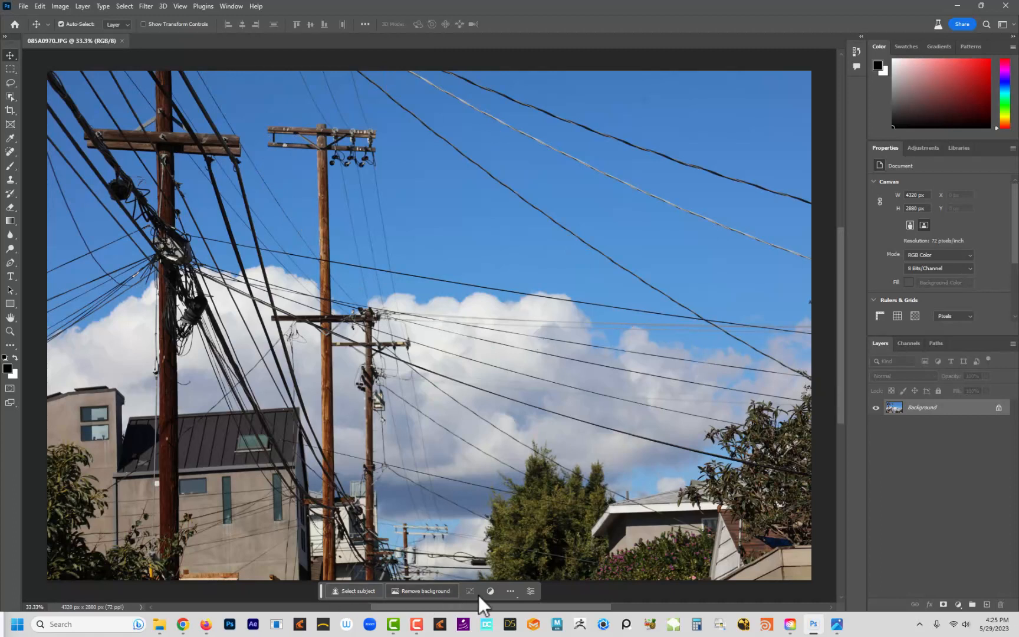
Move the Contextual Task Bar slightly higher over the photo, and toggle its display off and back on
{"action": "left_click_drag", "start_coordinate": [322, 590], "coordinate": [345, 545]}
{"action": "left_click", "coordinate": [233, 5]}
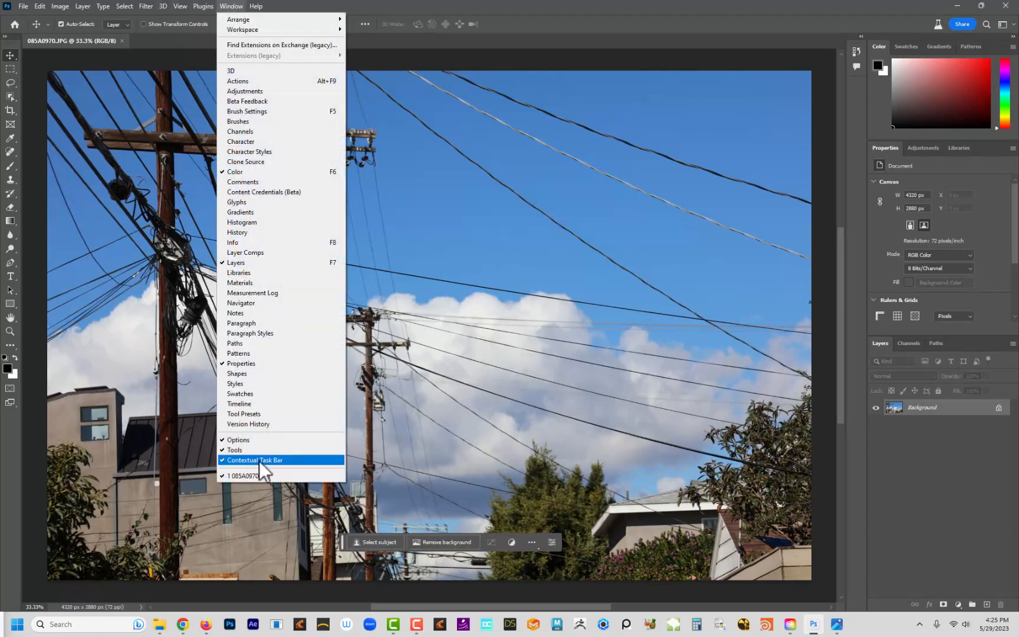
{"action": "left_click", "coordinate": [225, 461]}
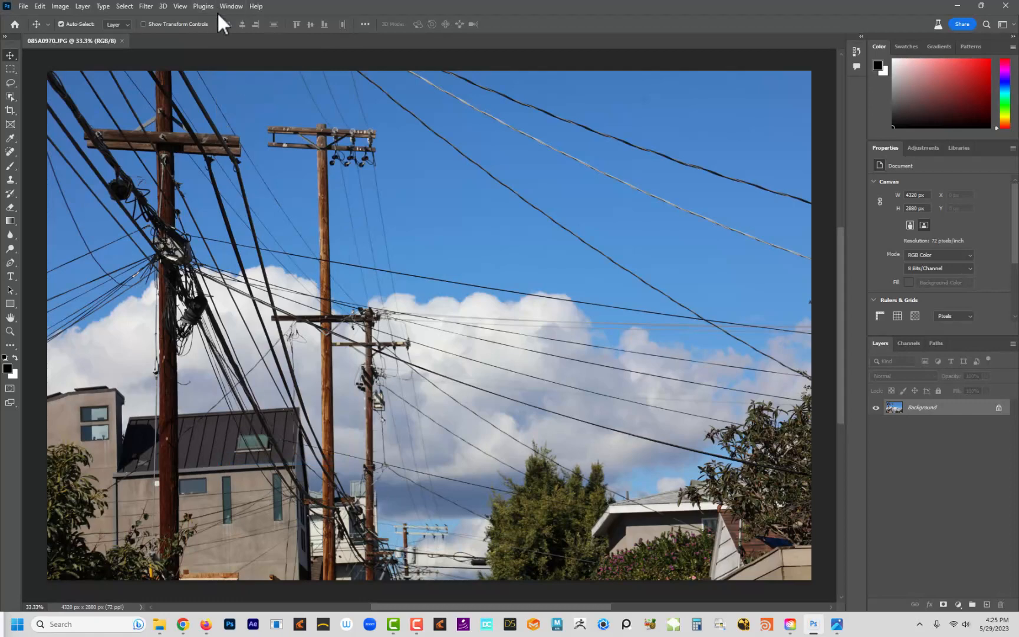
{"action": "left_click", "coordinate": [227, 6]}
{"action": "left_click", "coordinate": [255, 461]}
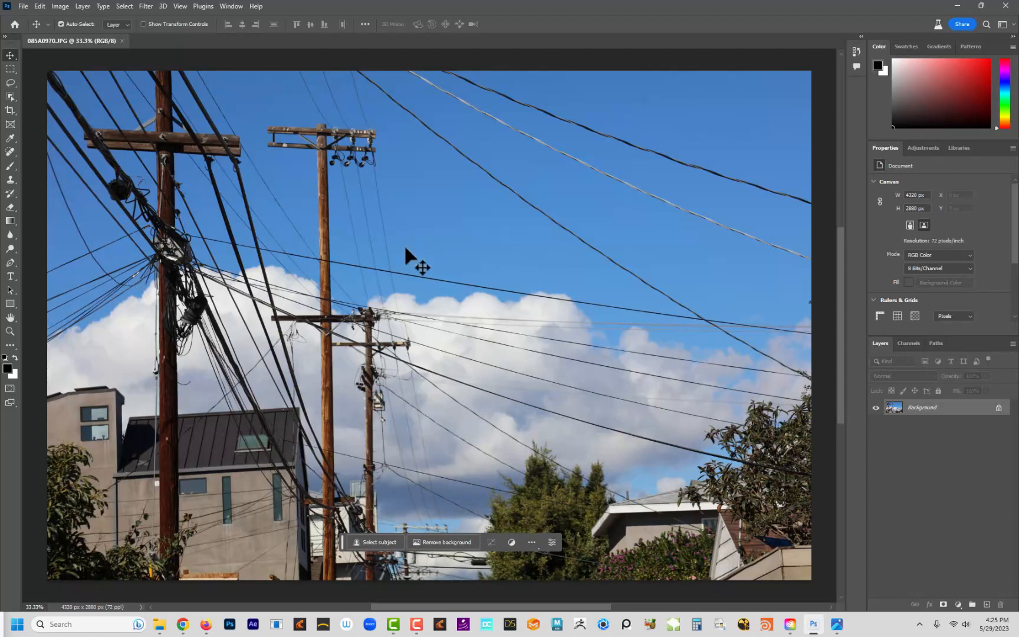
Lasso a loose selection around the upper part of the middle utility pole and start Generative Fill on it
{"action": "key", "text": "l"}
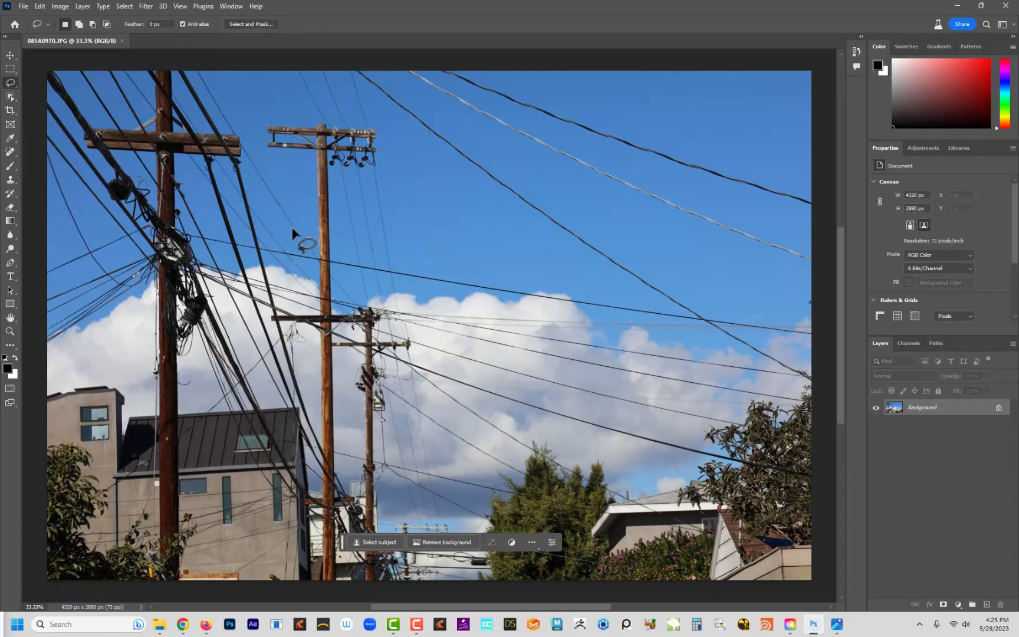
{"action": "mouse_move", "coordinate": [263, 113]}
{"action": "left_mouse_down"}
{"action": "mouse_move", "coordinate": [270, 155]}
{"action": "mouse_move", "coordinate": [289, 163]}
{"action": "mouse_move", "coordinate": [298, 226]}
{"action": "mouse_move", "coordinate": [319, 256]}
{"action": "mouse_move", "coordinate": [361, 255]}
{"action": "mouse_move", "coordinate": [392, 225]}
{"action": "mouse_move", "coordinate": [351, 115]}
{"action": "left_mouse_up"}
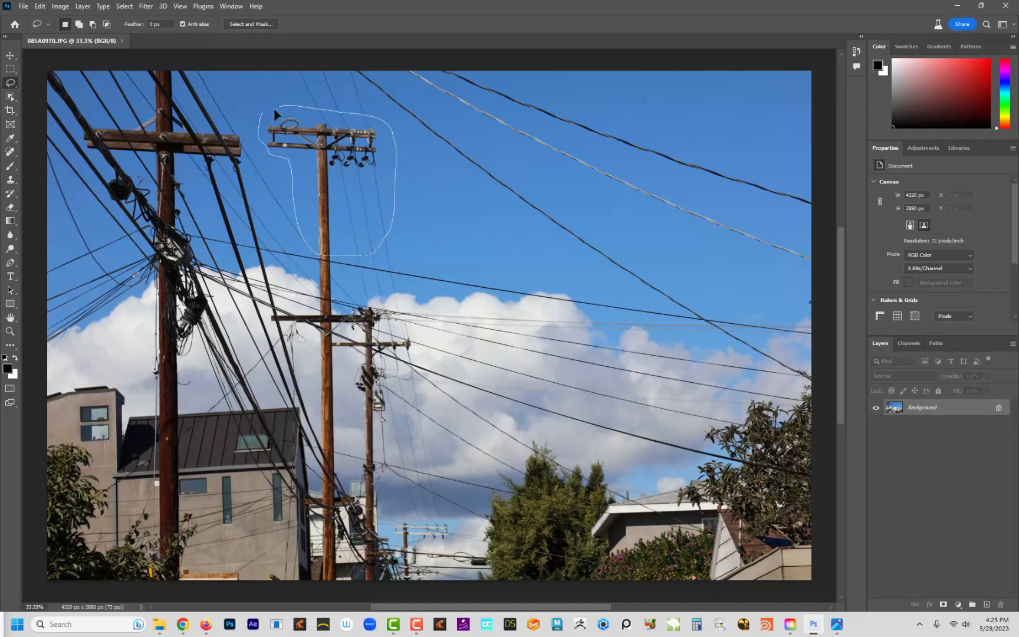
{"action": "left_click_drag", "start_coordinate": [275, 113], "coordinate": [272, 112]}
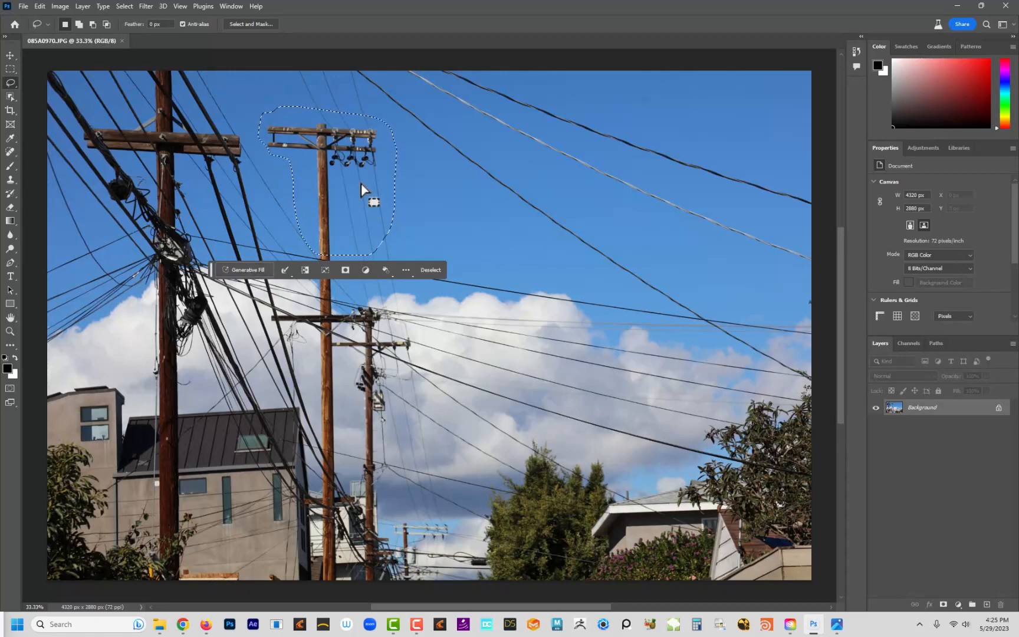
{"action": "left_click", "coordinate": [243, 271]}
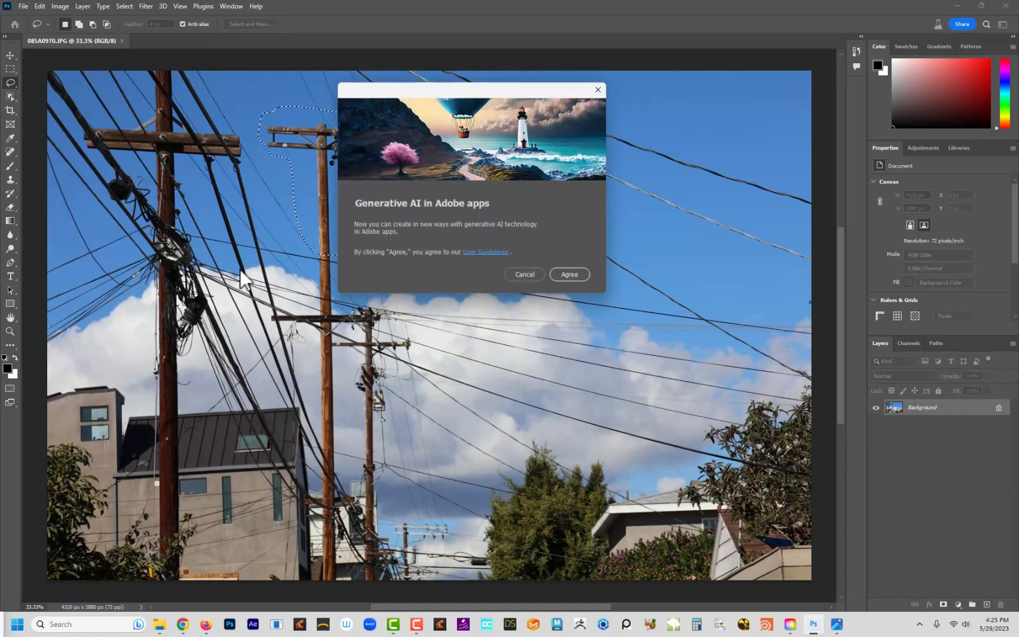
{"action": "left_click_drag", "start_coordinate": [463, 89], "coordinate": [460, 194]}
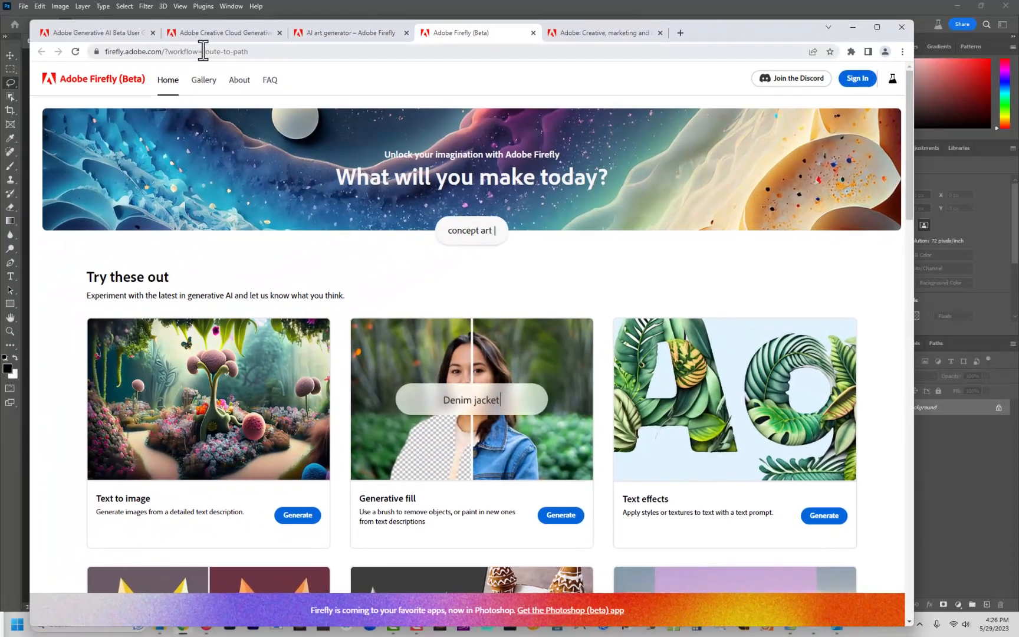
Switch to the browser and review the Adobe Generative AI Beta User Guidelines' update date and sections on respect, safety and authenticity
{"action": "left_click", "coordinate": [102, 31]}
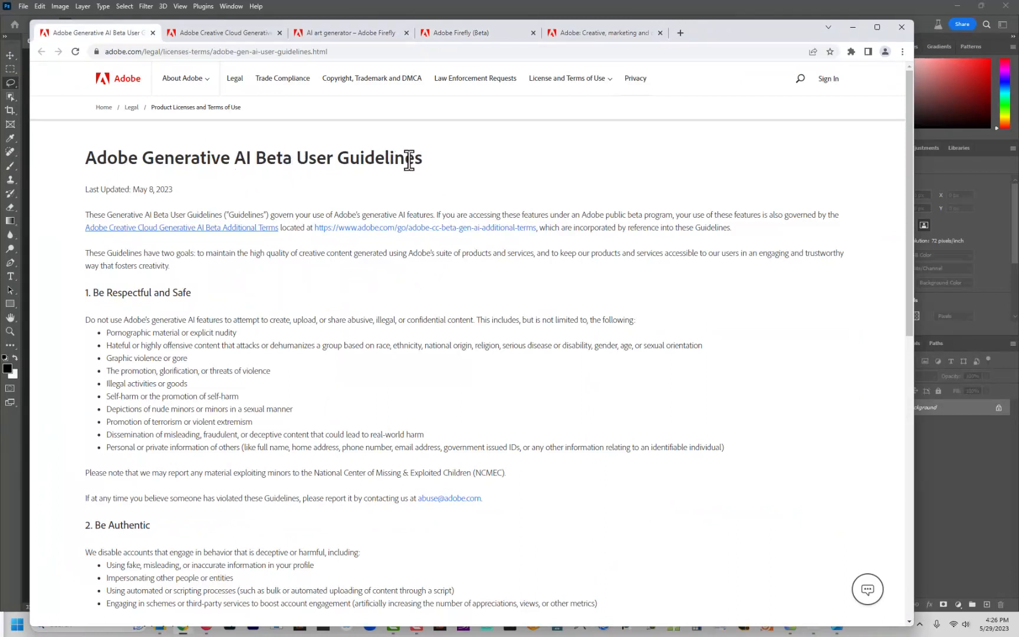
{"action": "scroll", "coordinate": [506, 307], "scroll_direction": "down", "scroll_amount": 1}
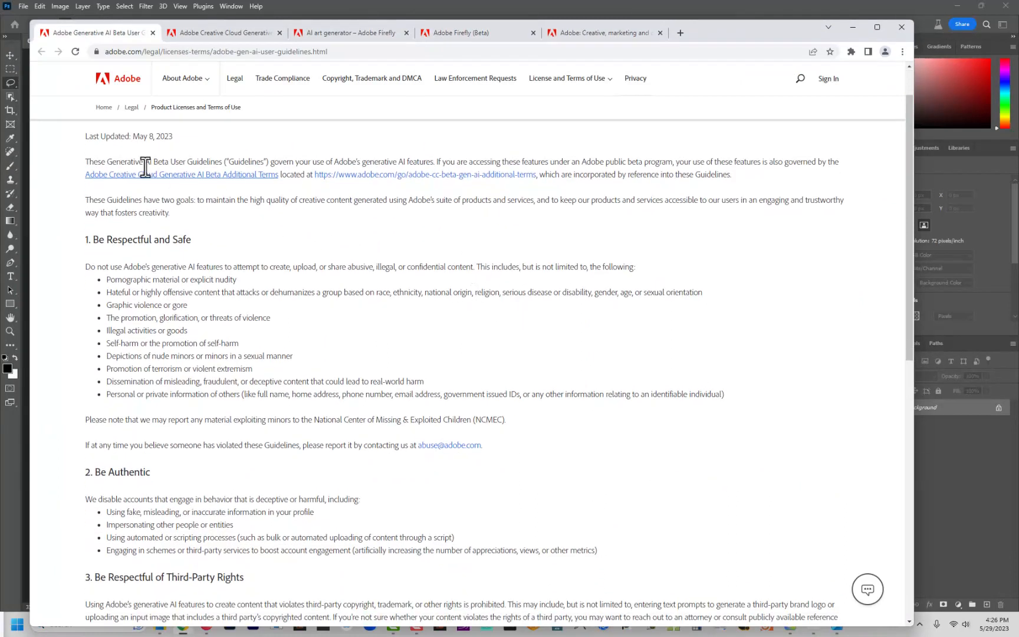
{"action": "left_click_drag", "start_coordinate": [135, 137], "coordinate": [186, 136]}
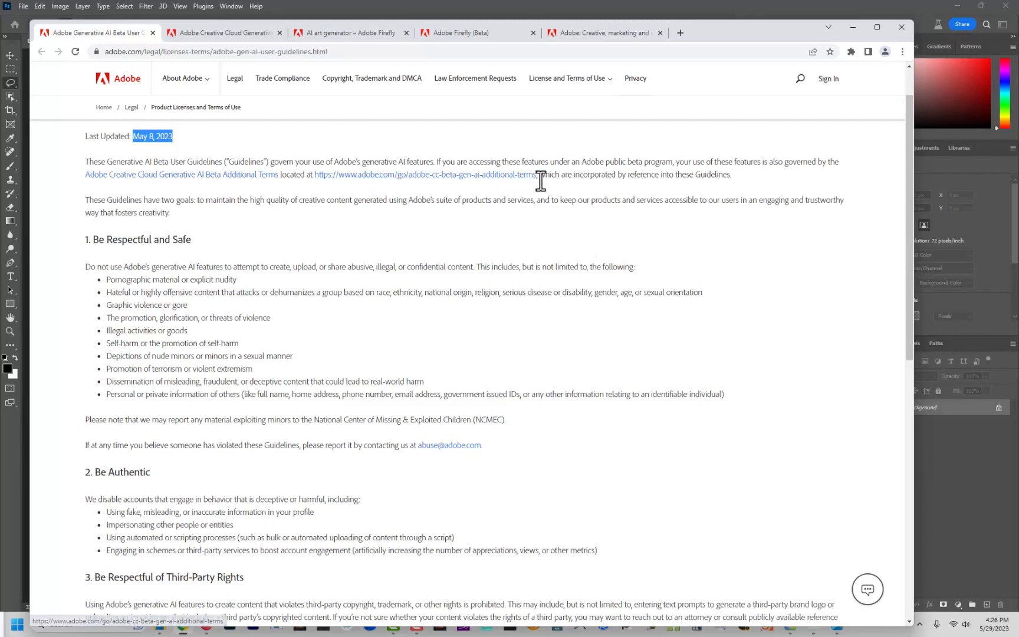
{"action": "scroll", "coordinate": [271, 260], "scroll_direction": "down", "scroll_amount": 1}
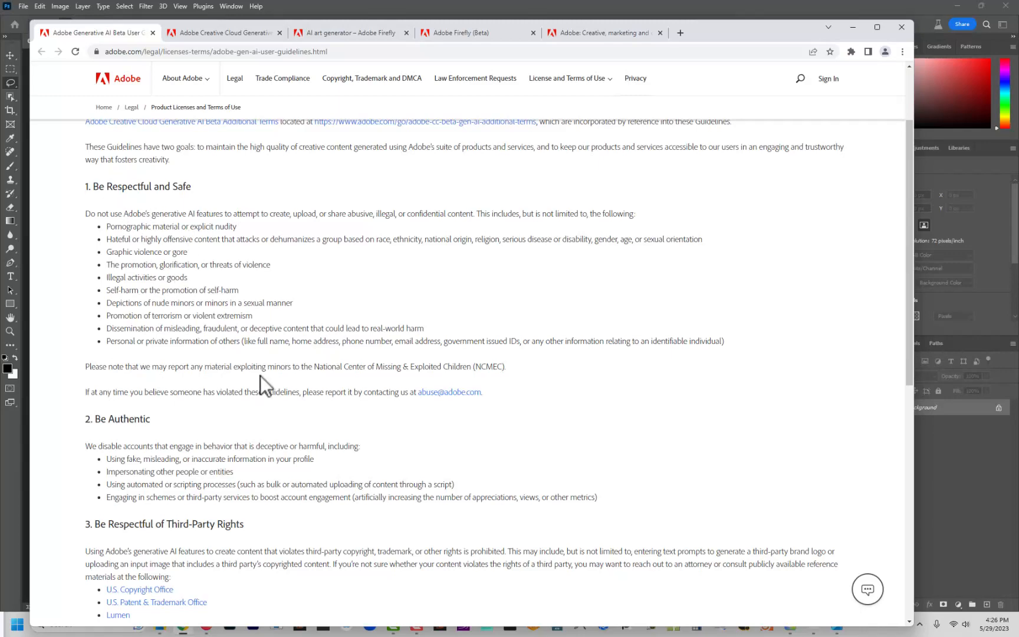
{"action": "scroll", "coordinate": [265, 378], "scroll_direction": "down", "scroll_amount": 1}
{"action": "scroll", "coordinate": [216, 335], "scroll_direction": "down", "scroll_amount": 2}
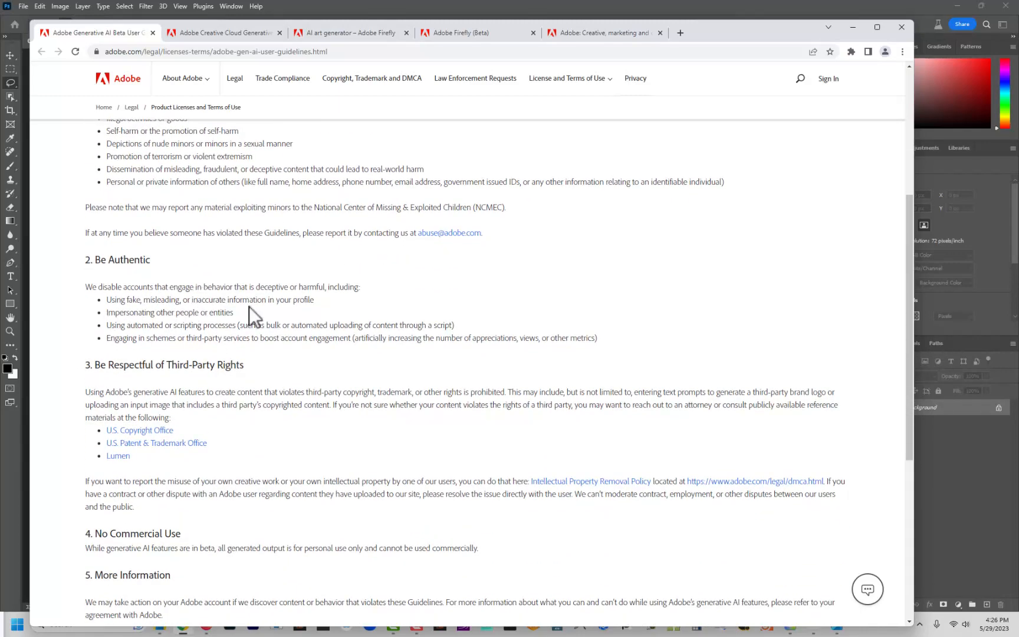
{"action": "scroll", "coordinate": [224, 366], "scroll_direction": "down", "scroll_amount": 2}
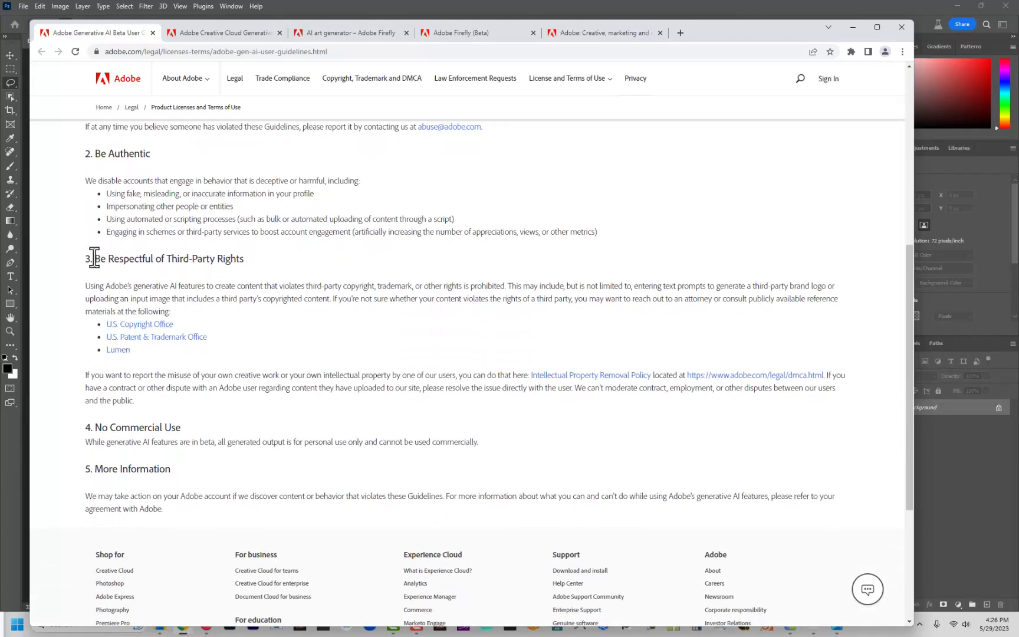
Examine the guidelines' sections on third-party rights and commercial use, highlighting the key passages
{"action": "left_click_drag", "start_coordinate": [93, 258], "coordinate": [250, 260]}
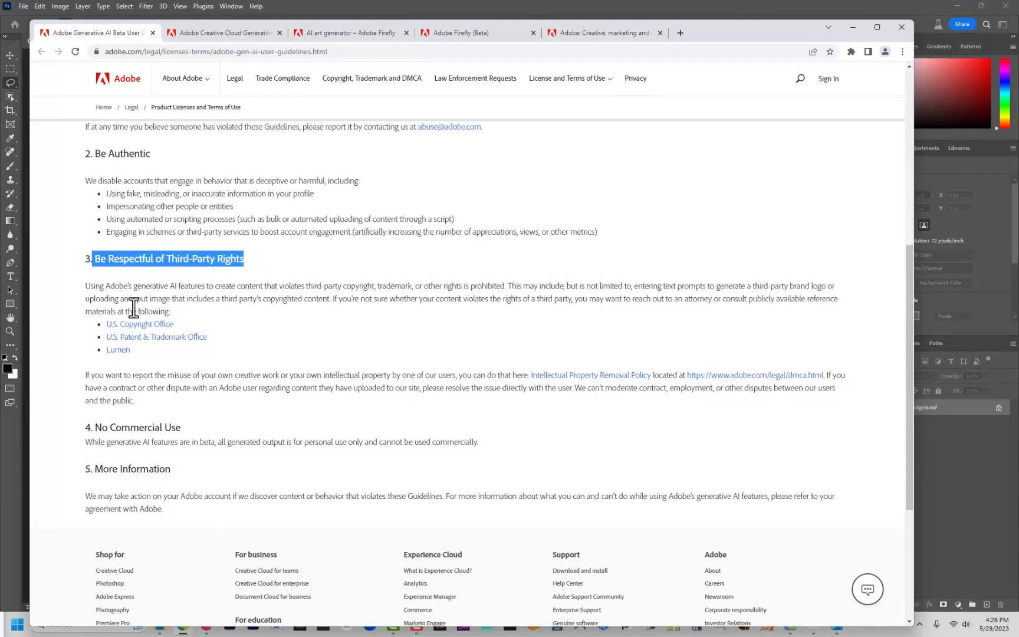
{"action": "left_click_drag", "start_coordinate": [345, 289], "coordinate": [461, 286]}
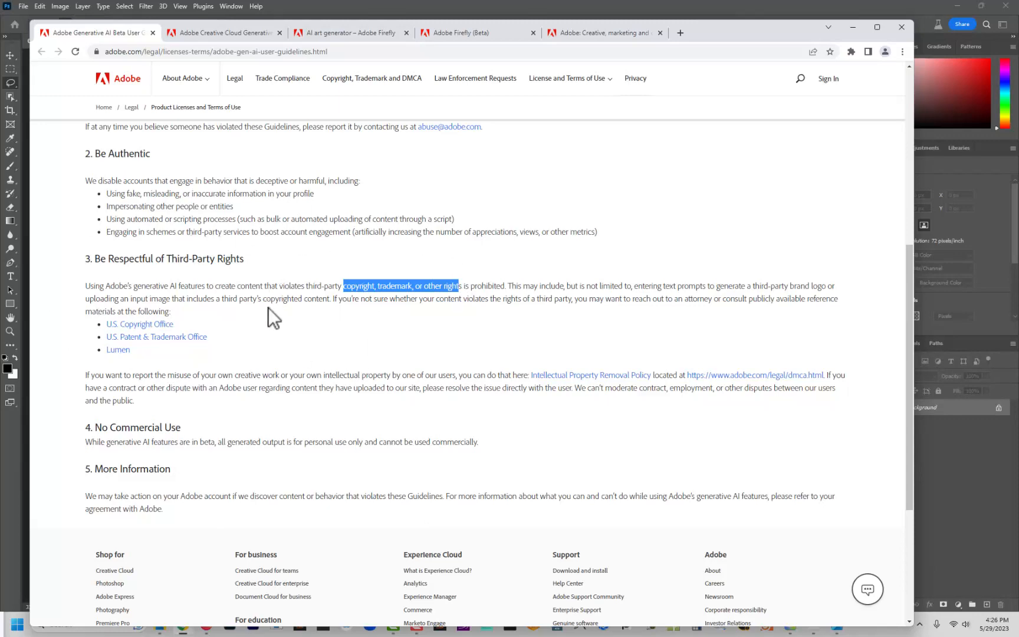
{"action": "scroll", "coordinate": [289, 340], "scroll_direction": "down", "scroll_amount": 3}
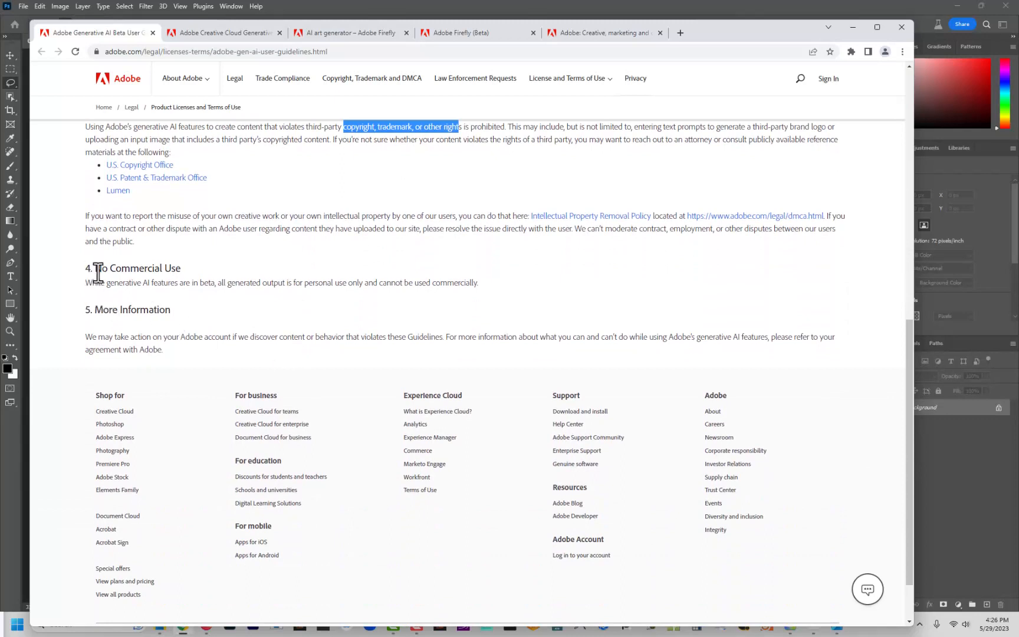
{"action": "left_click_drag", "start_coordinate": [88, 266], "coordinate": [363, 298]}
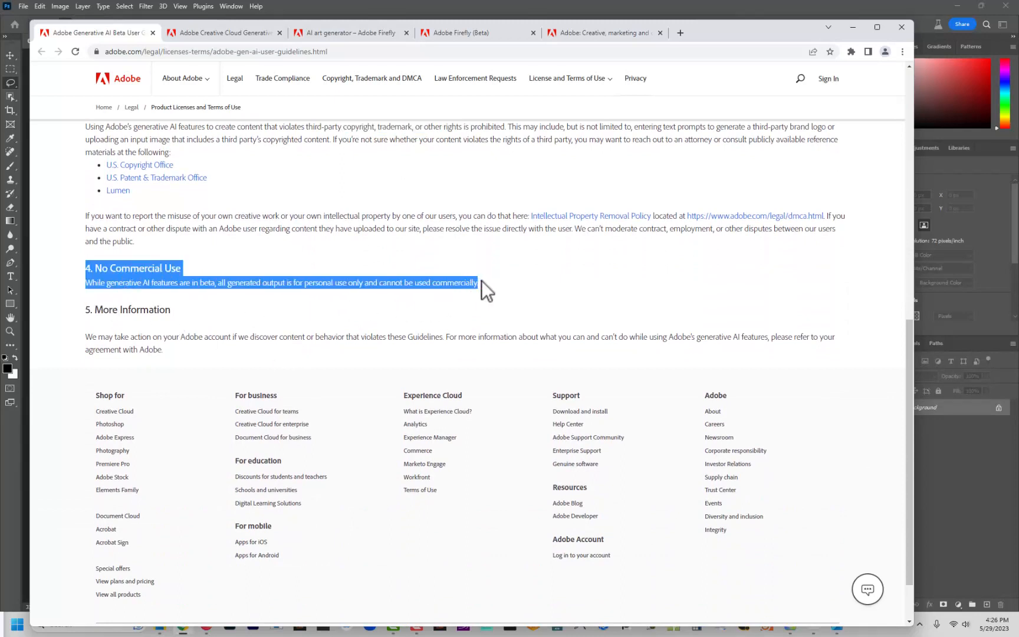
{"action": "left_click_drag", "start_coordinate": [99, 268], "coordinate": [173, 278]}
{"action": "left_click", "coordinate": [210, 309]}
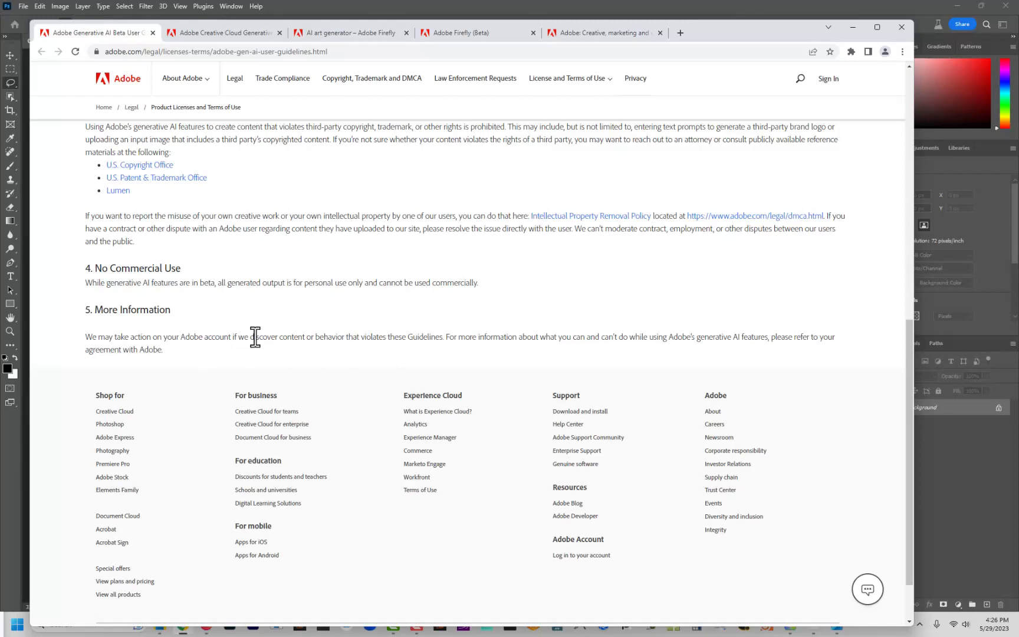
{"action": "scroll", "coordinate": [307, 302], "scroll_direction": "up", "scroll_amount": 10}
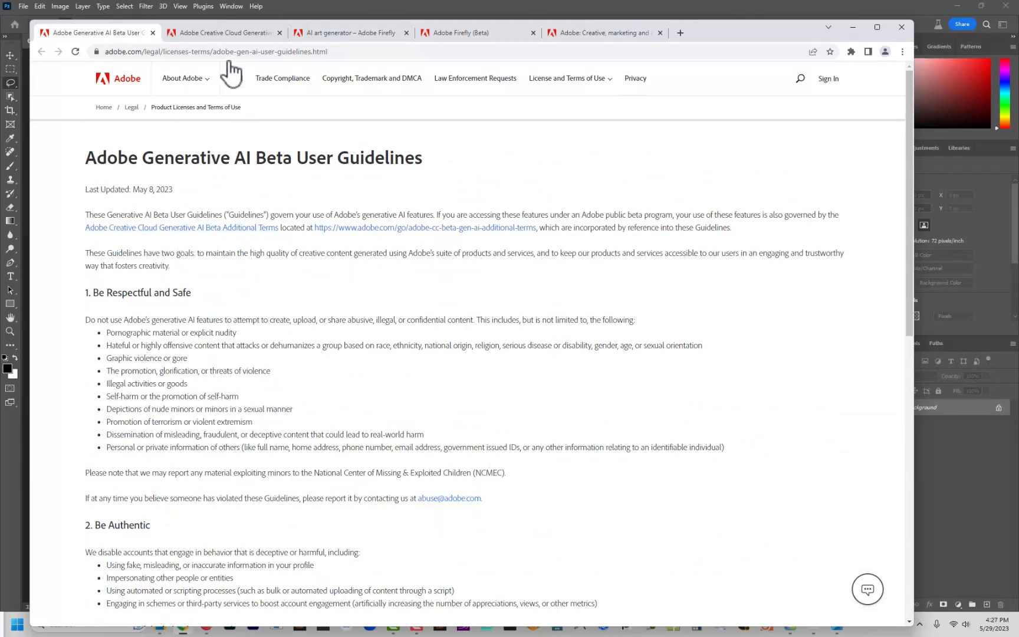
Examine the Input section of the Adobe Creative Cloud Generative AI Beta Additional Terms, highlighting the responsibility and third-party rights clauses
{"action": "left_click", "coordinate": [218, 33]}
{"action": "scroll", "coordinate": [260, 364], "scroll_direction": "down", "scroll_amount": 1}
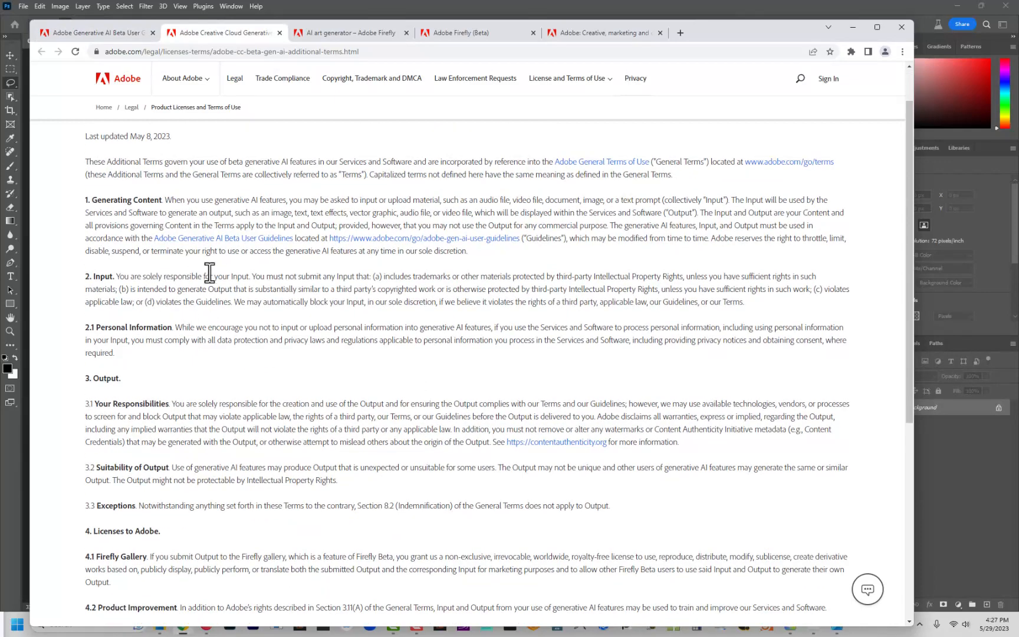
{"action": "left_click_drag", "start_coordinate": [94, 276], "coordinate": [253, 276]}
{"action": "left_click", "coordinate": [156, 282]}
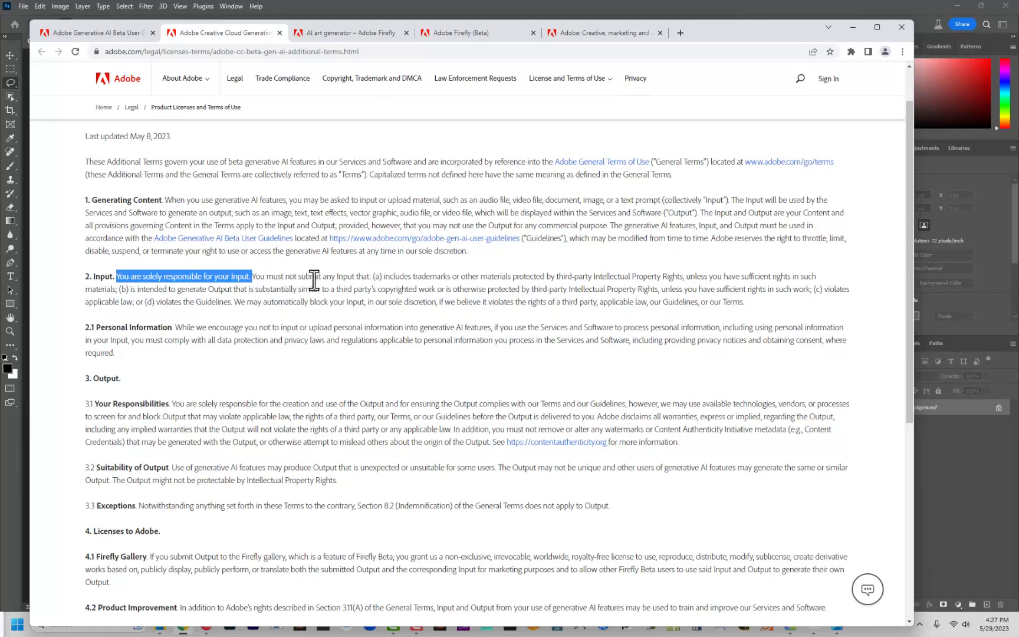
{"action": "left_click_drag", "start_coordinate": [265, 276], "coordinate": [677, 277]}
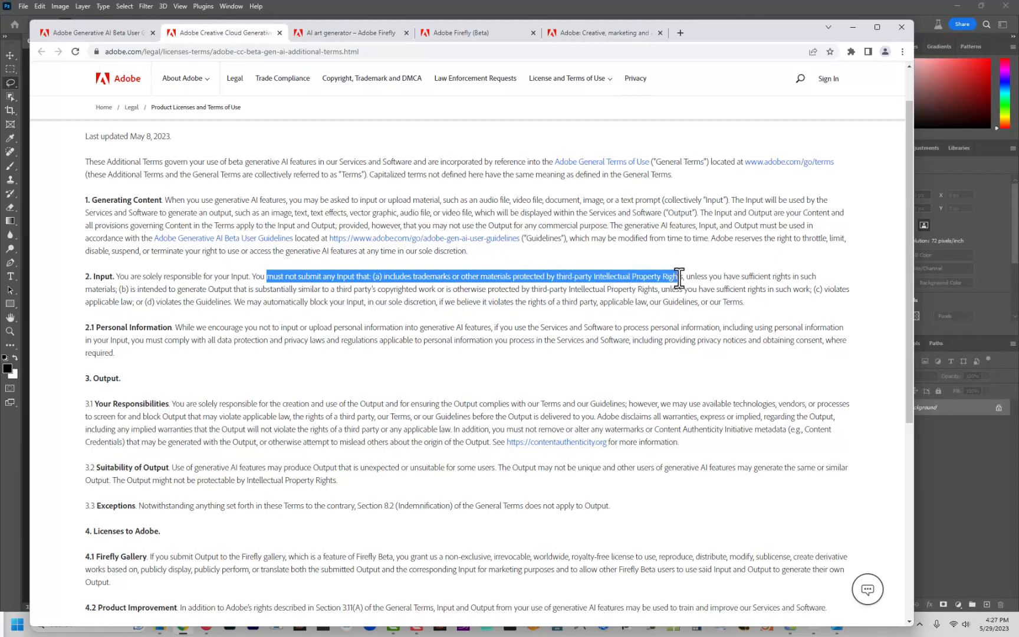
{"action": "left_click", "coordinate": [220, 342]}
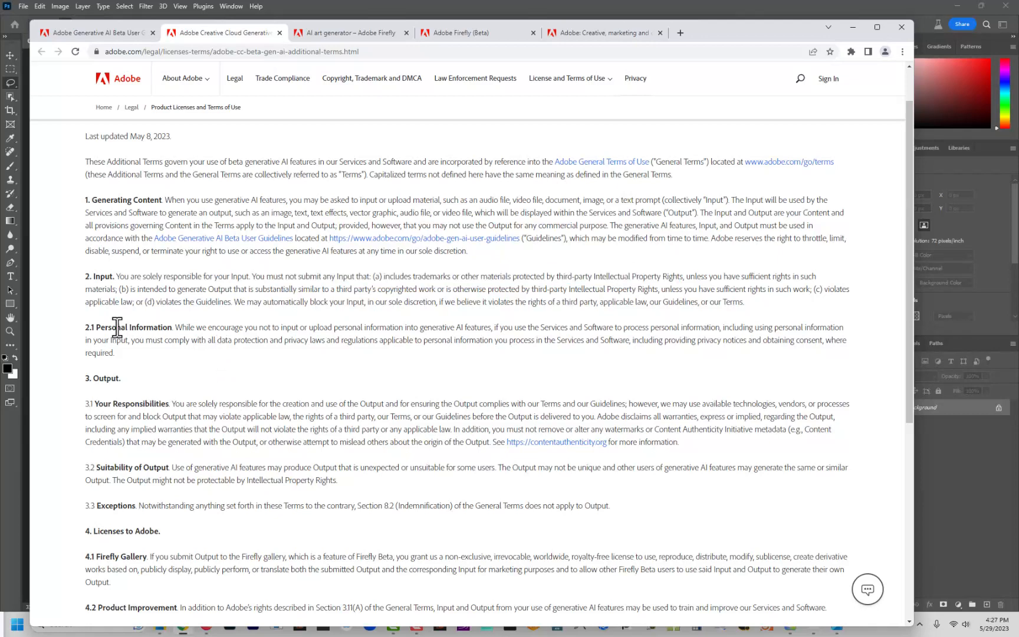
Examine the terms' sections on Personal Information, Output and Licenses to Adobe, highlighting the Firefly Gallery licence wording
{"action": "left_click_drag", "start_coordinate": [95, 328], "coordinate": [318, 340]}
{"action": "left_click", "coordinate": [174, 419]}
{"action": "scroll", "coordinate": [266, 480], "scroll_direction": "down", "scroll_amount": 2}
{"action": "scroll", "coordinate": [266, 480], "scroll_direction": "down", "scroll_amount": 1}
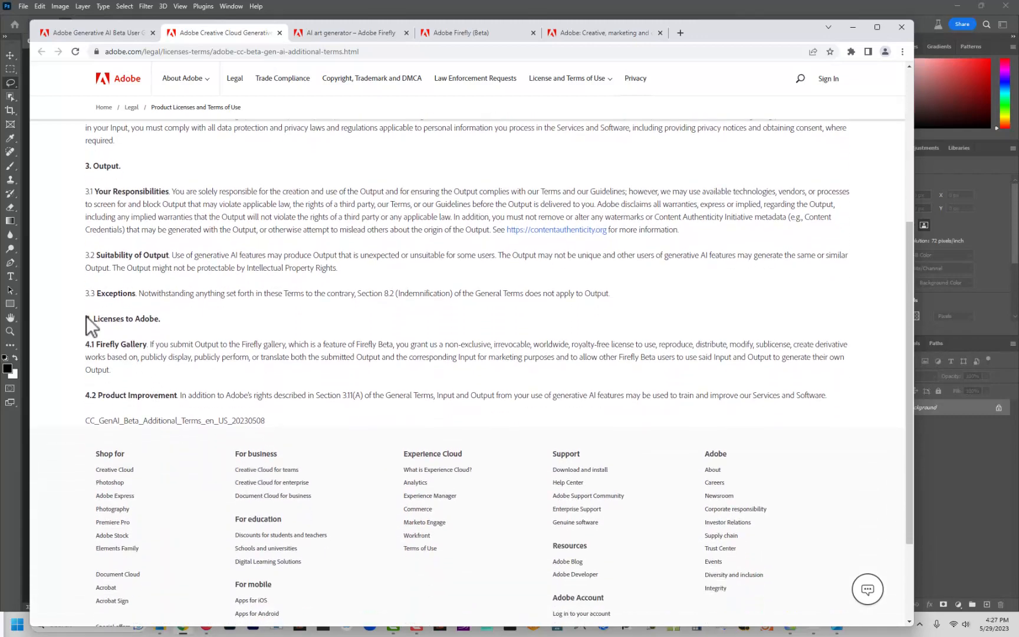
{"action": "left_click_drag", "start_coordinate": [89, 319], "coordinate": [170, 334]}
{"action": "left_click", "coordinate": [133, 359]}
{"action": "left_click_drag", "start_coordinate": [94, 345], "coordinate": [121, 345]}
{"action": "left_click_drag", "start_coordinate": [328, 344], "coordinate": [401, 348]}
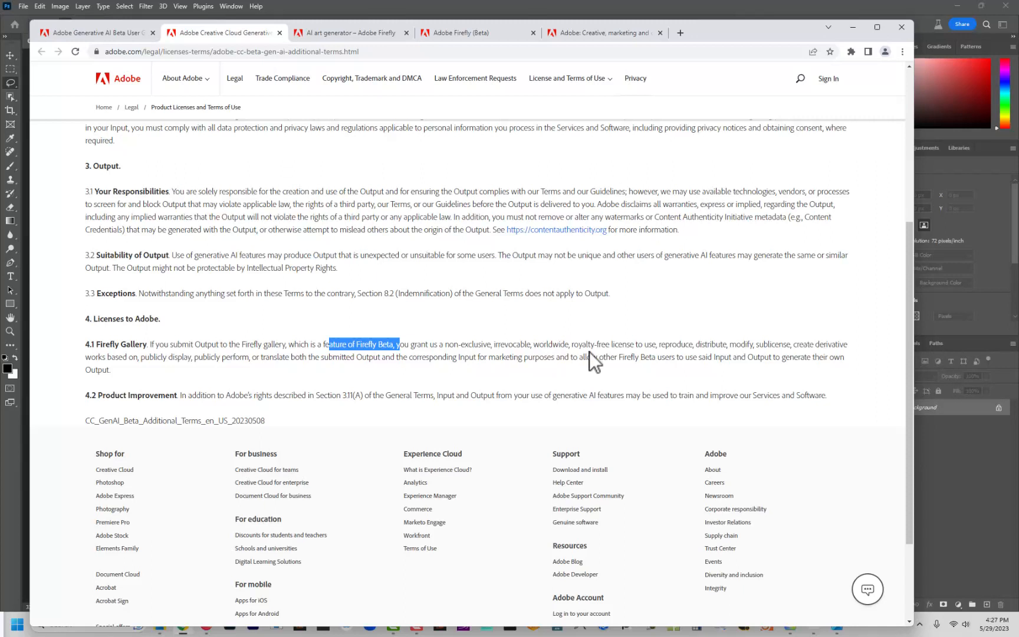
{"action": "left_click", "coordinate": [603, 364]}
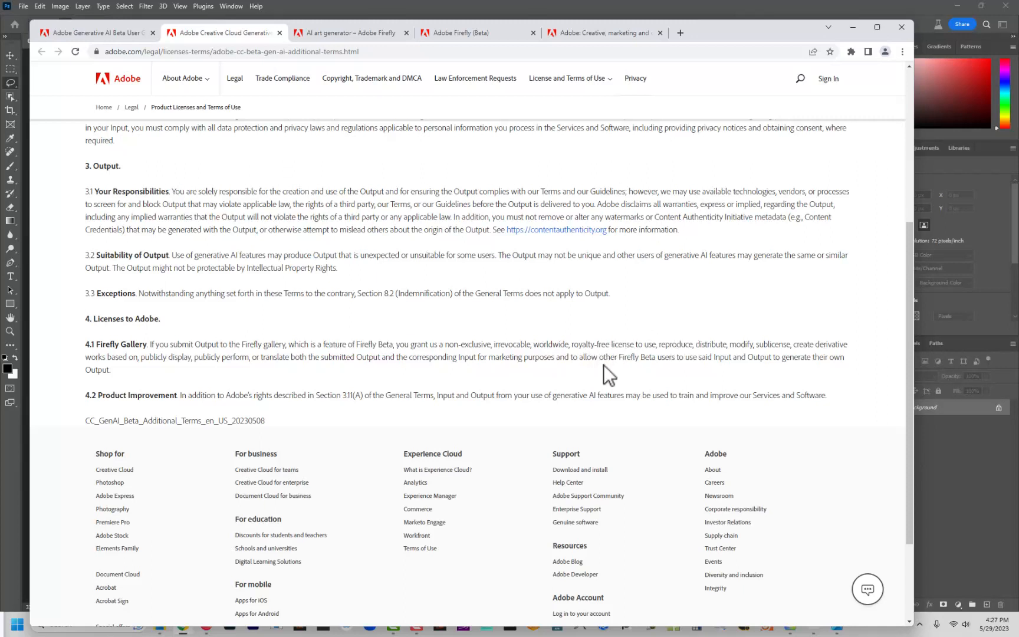
{"action": "left_click_drag", "start_coordinate": [356, 346], "coordinate": [396, 348]}
Look over the Adobe Firefly page introducing Generative Fill in Photoshop and the remaining open Adobe pages
{"action": "left_click", "coordinate": [343, 31]}
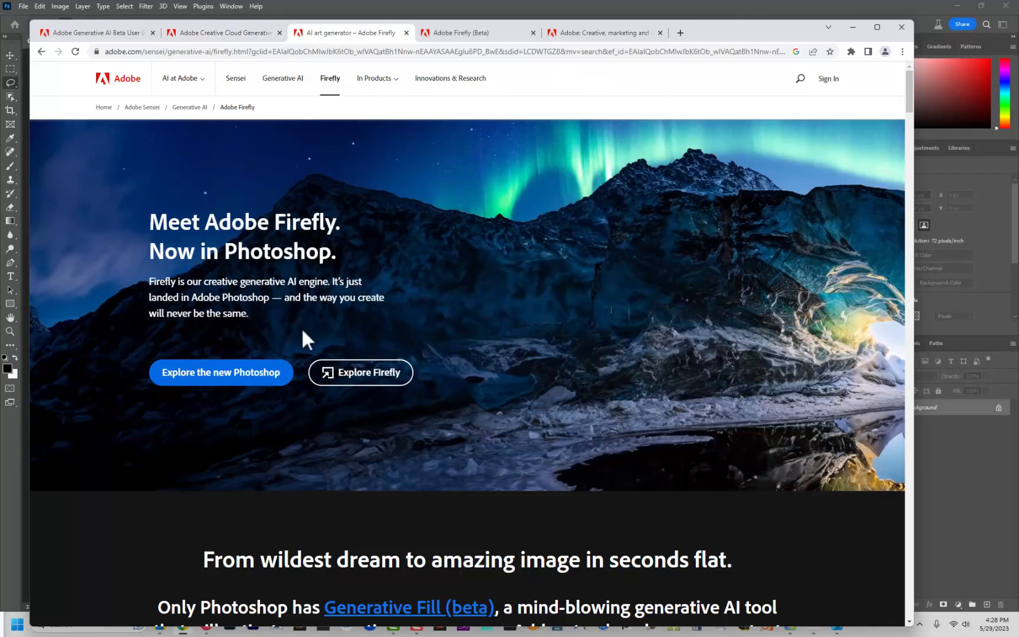
{"action": "scroll", "coordinate": [302, 329], "scroll_direction": "down", "scroll_amount": 3}
{"action": "scroll", "coordinate": [302, 329], "scroll_direction": "down", "scroll_amount": 1}
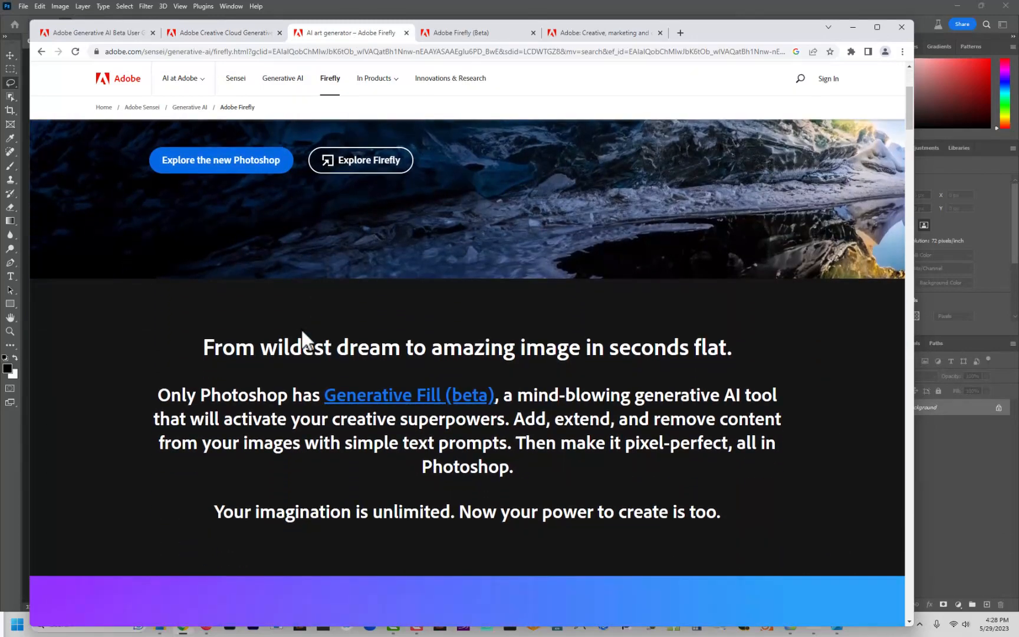
{"action": "scroll", "coordinate": [302, 329], "scroll_direction": "up", "scroll_amount": 2}
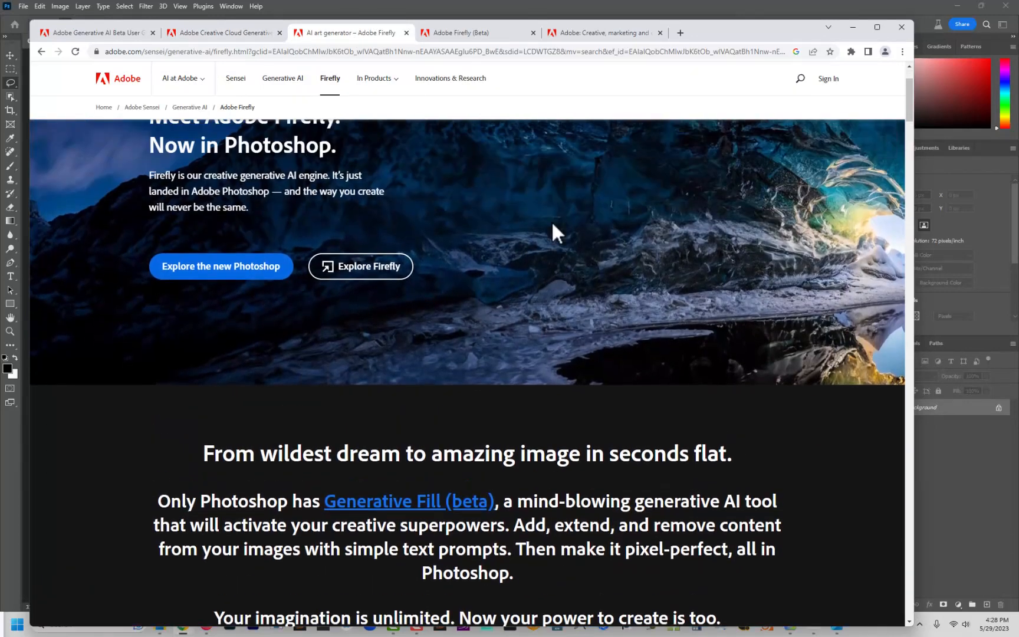
{"action": "left_click", "coordinate": [457, 36]}
{"action": "left_click", "coordinate": [612, 36]}
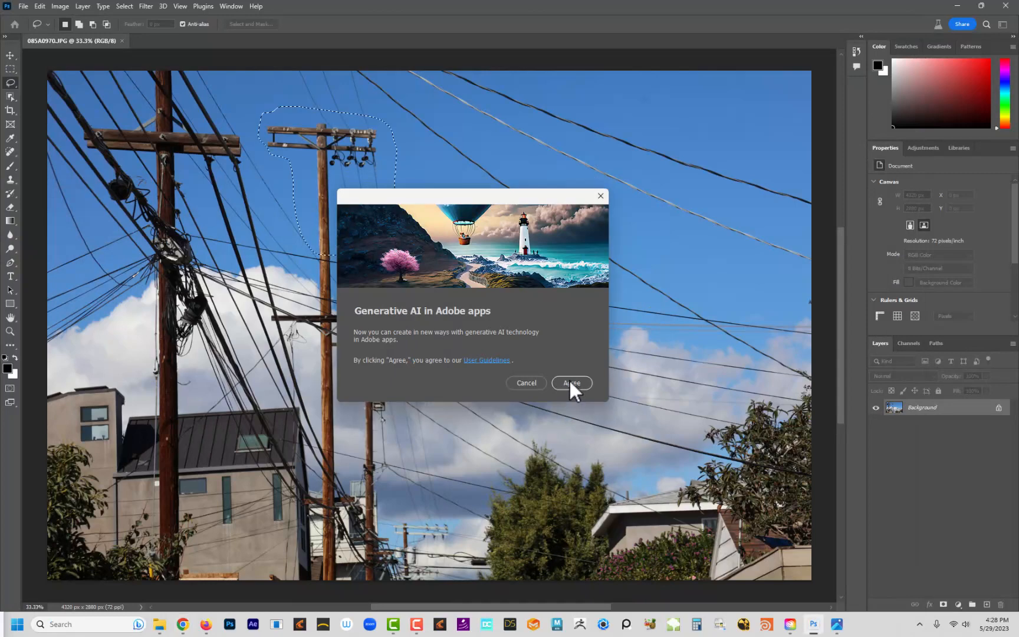
Switch to Photoshop, accept the generative AI User Guidelines and generate a fill for the selected pole top with a blank prompt
{"action": "left_click", "coordinate": [572, 383]}
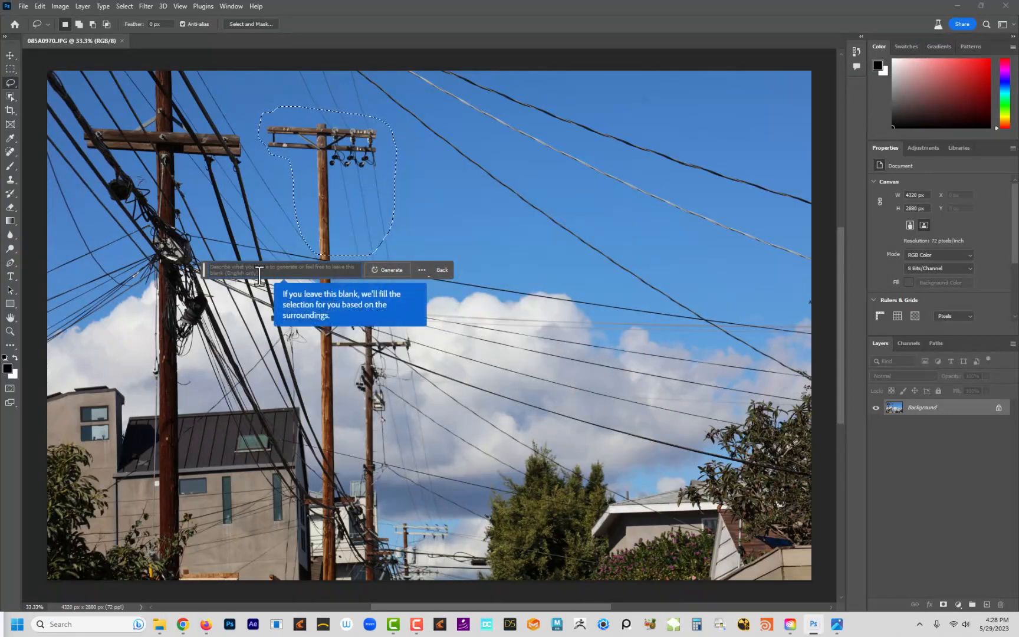
{"action": "left_click", "coordinate": [323, 308]}
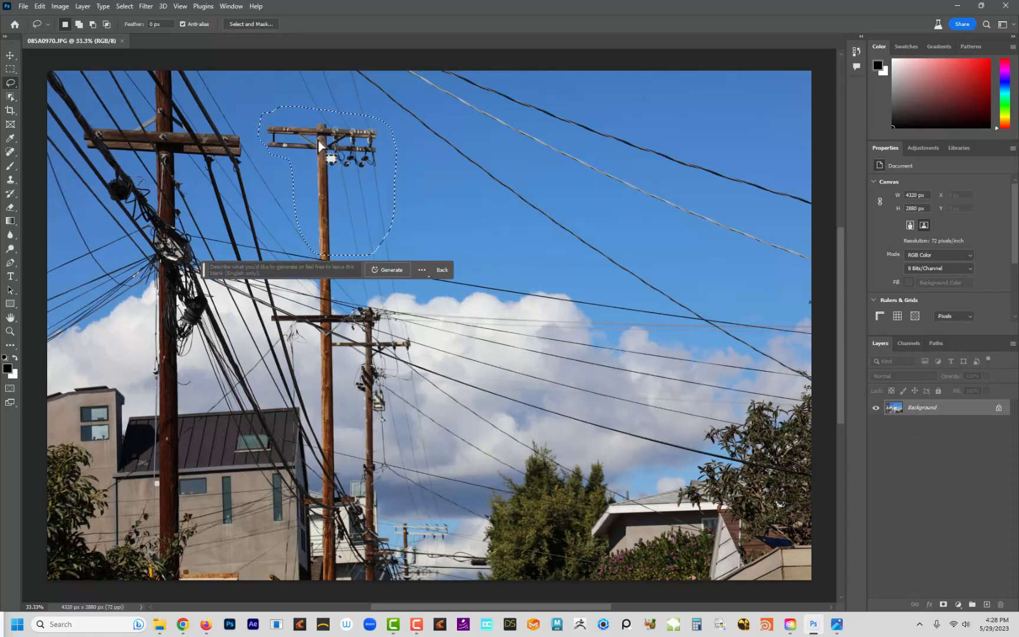
{"action": "left_click", "coordinate": [391, 271]}
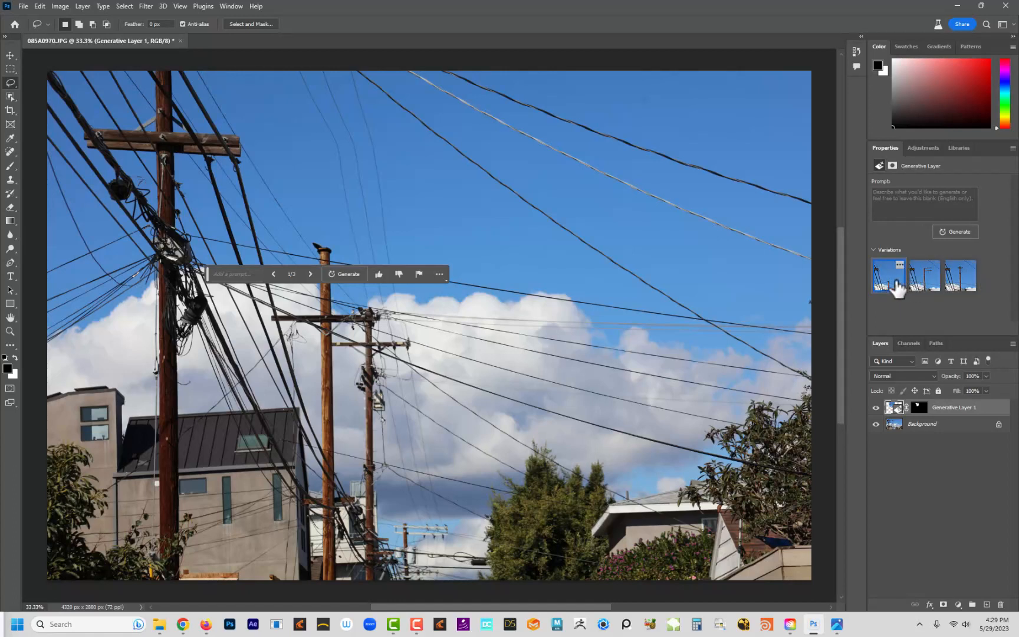
Compare the generated fill with the original photo by hiding and showing Generative Layer 1
{"action": "left_click", "coordinate": [875, 407]}
{"action": "left_click", "coordinate": [876, 408]}
{"action": "left_click", "coordinate": [877, 408]}
{"action": "left_click", "coordinate": [876, 408]}
{"action": "left_click", "coordinate": [876, 408]}
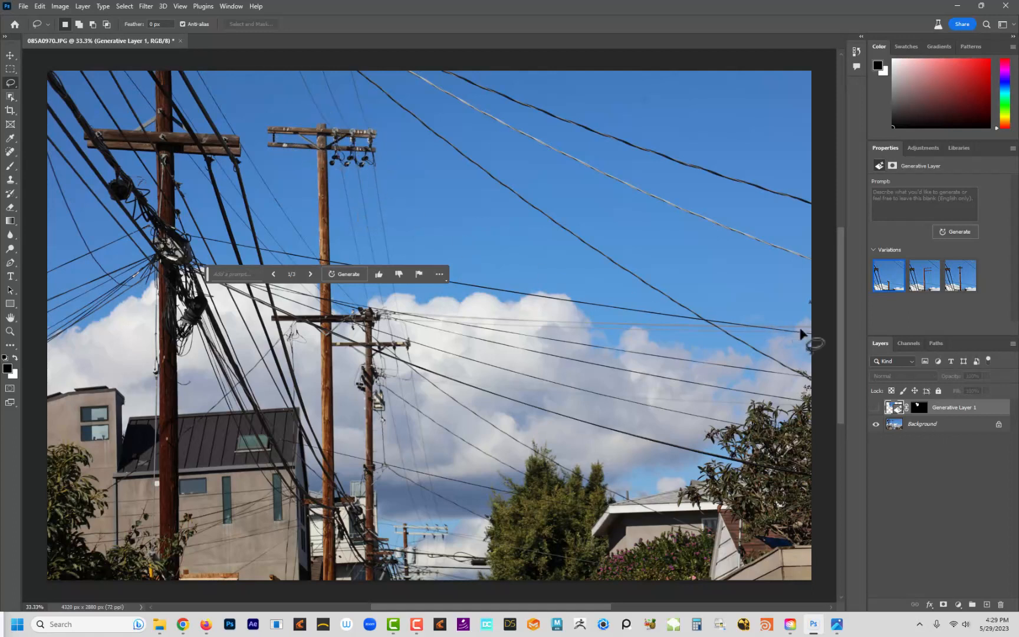
{"action": "left_click", "coordinate": [876, 407]}
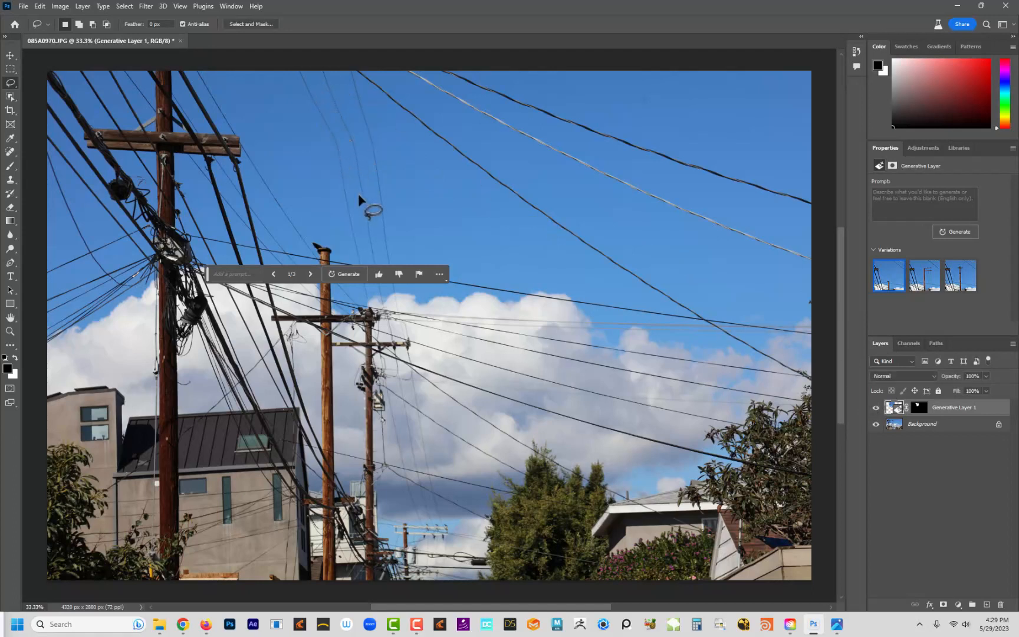
Preview the second and third pole-top variations, compare the third with the original, and return to the first variation
{"action": "left_click", "coordinate": [928, 282]}
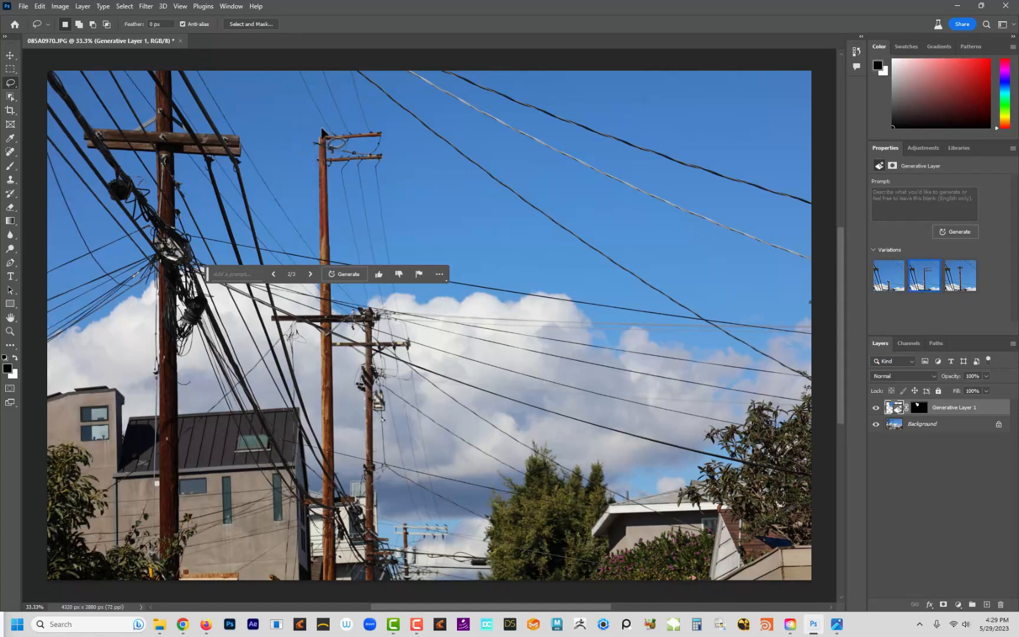
{"action": "left_click", "coordinate": [960, 275]}
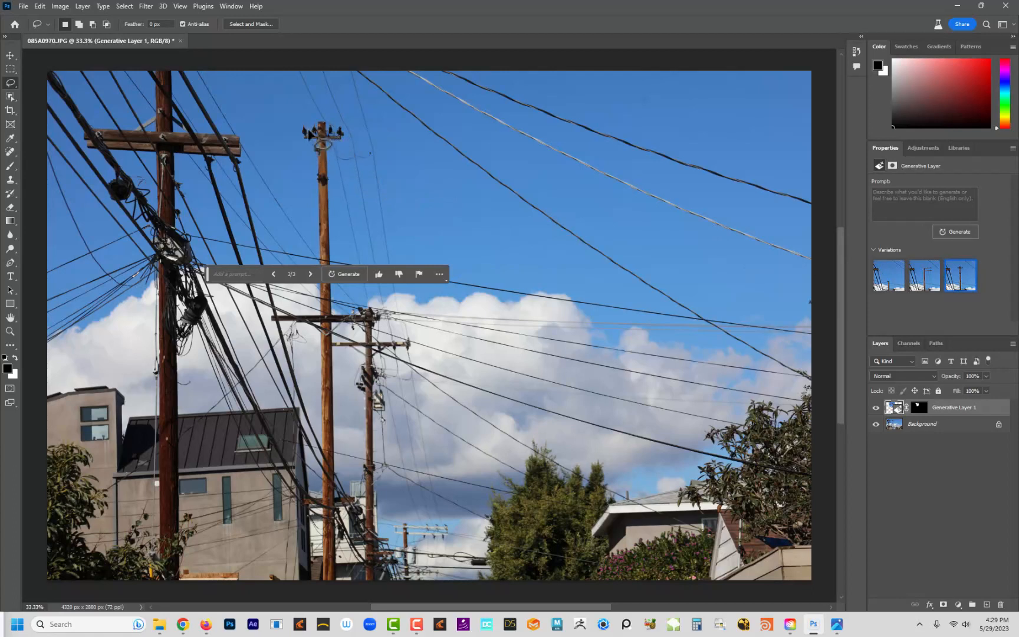
{"action": "left_click", "coordinate": [877, 407]}
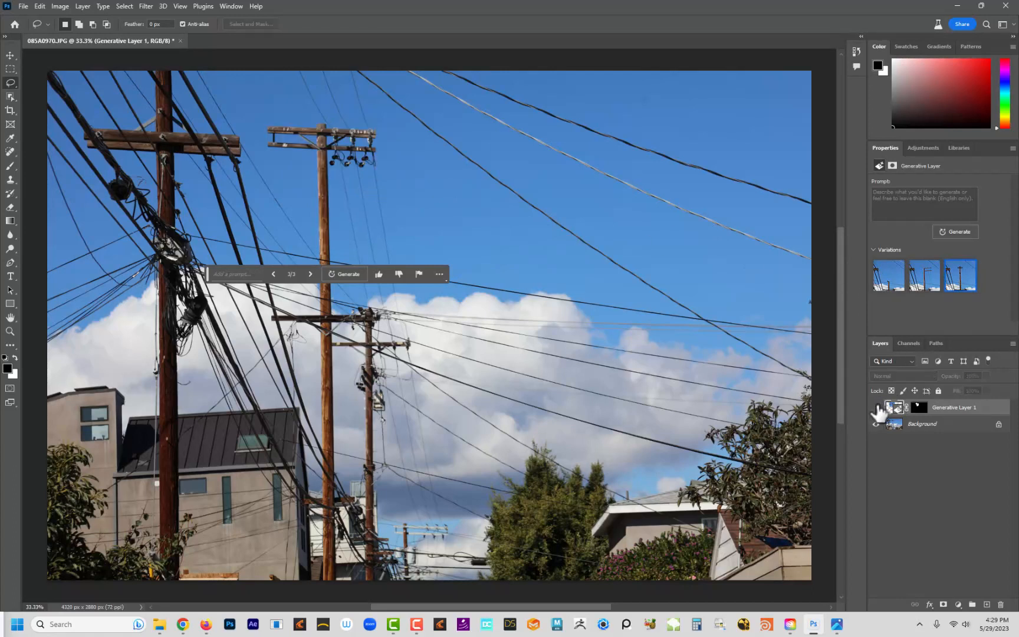
{"action": "left_click", "coordinate": [876, 407]}
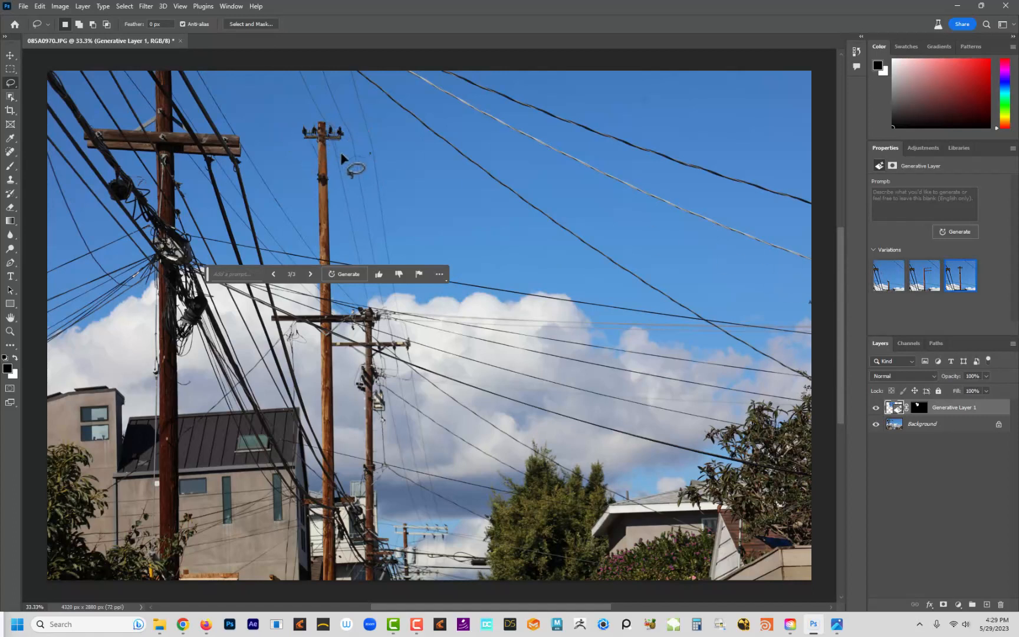
{"action": "left_click", "coordinate": [888, 276]}
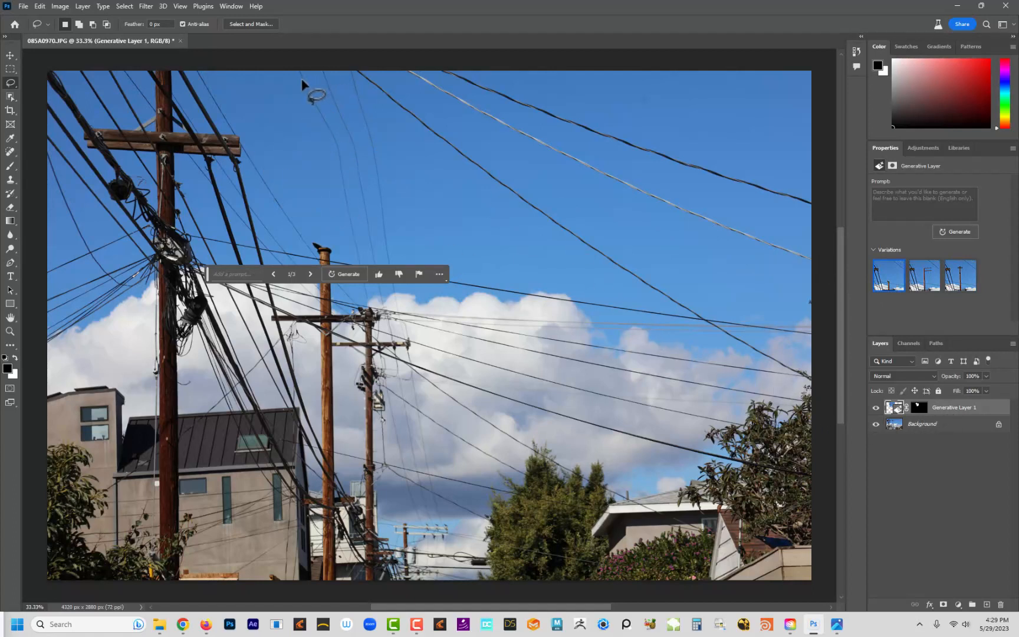
Lasso a narrow selection around the thin wire above the middle pole and remove it with a blank-prompt Generative Fill
{"action": "left_click_drag", "start_coordinate": [296, 69], "coordinate": [298, 68]}
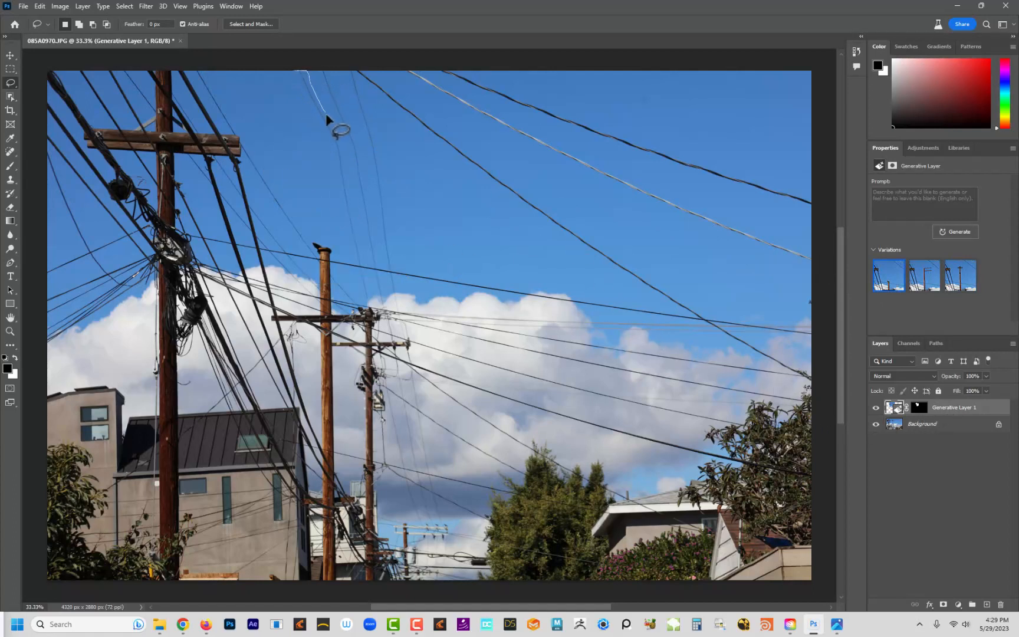
{"action": "mouse_move", "coordinate": [346, 169]}
{"action": "left_mouse_down"}
{"action": "mouse_move", "coordinate": [360, 263]}
{"action": "mouse_move", "coordinate": [340, 214]}
{"action": "mouse_move", "coordinate": [336, 148]}
{"action": "mouse_move", "coordinate": [315, 113]}
{"action": "left_mouse_up"}
{"action": "left_click_drag", "start_coordinate": [296, 73], "coordinate": [296, 71]}
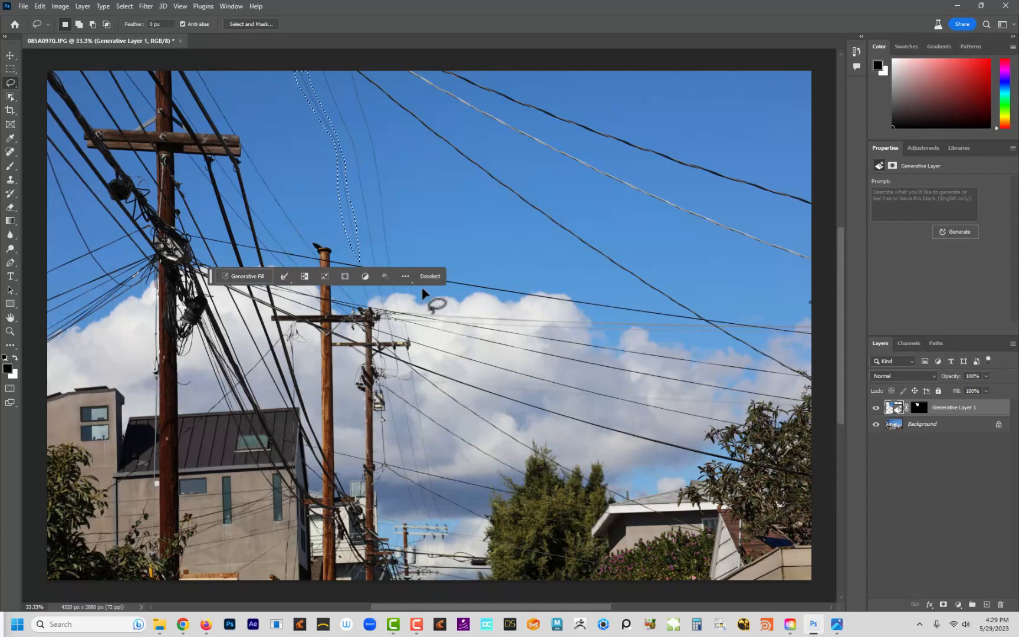
{"action": "left_click", "coordinate": [253, 272]}
{"action": "left_click", "coordinate": [384, 274]}
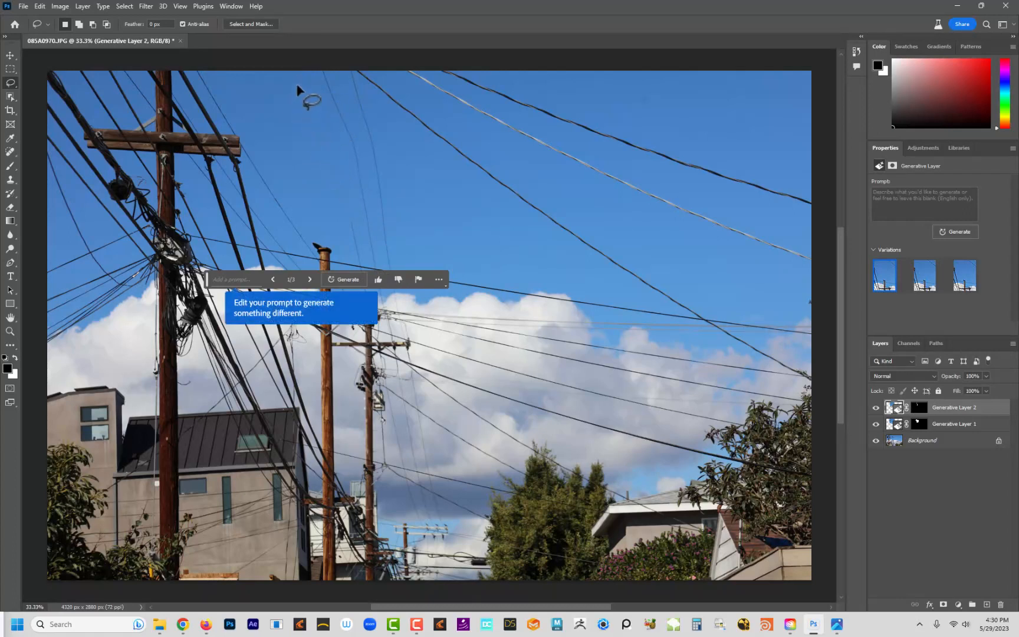
Compare the results by hiding and showing Generative Layer 2 and Generative Layer 1 in turn
{"action": "left_click", "coordinate": [876, 407]}
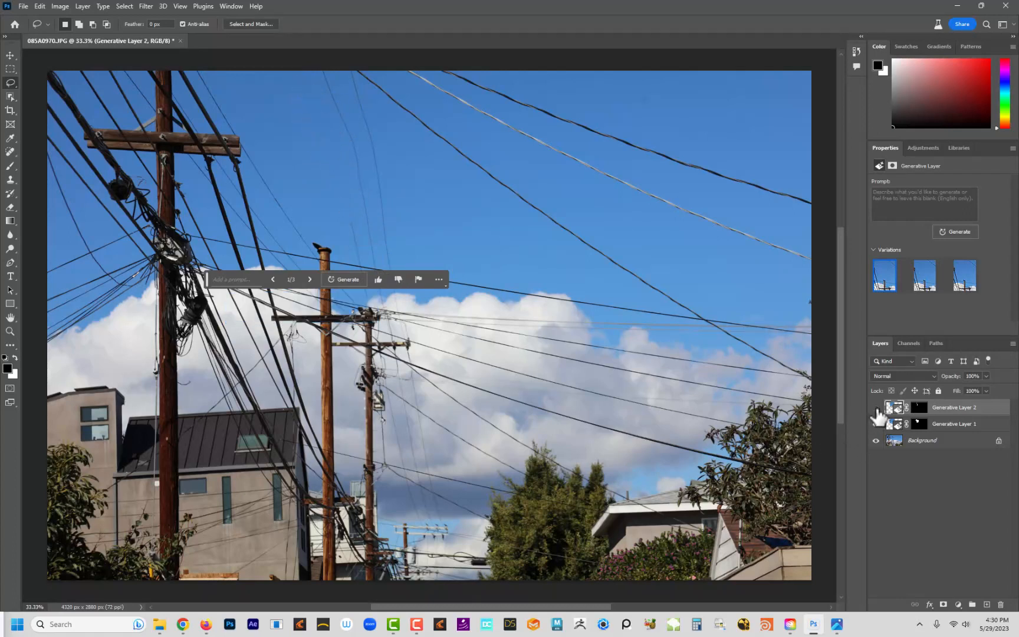
{"action": "left_click", "coordinate": [876, 407]}
{"action": "left_click", "coordinate": [876, 424]}
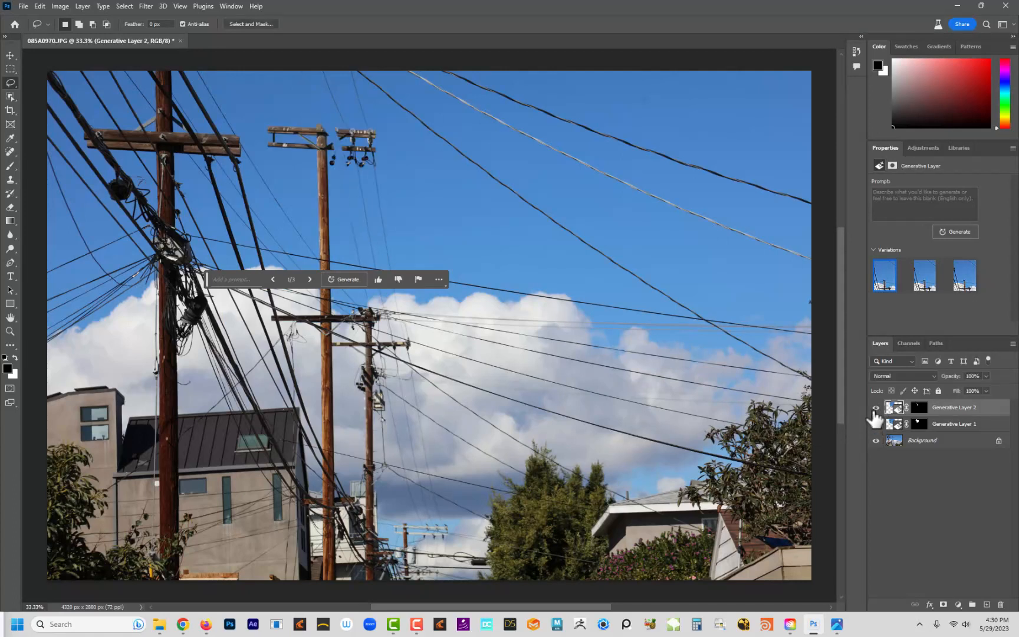
{"action": "left_click", "coordinate": [876, 424]}
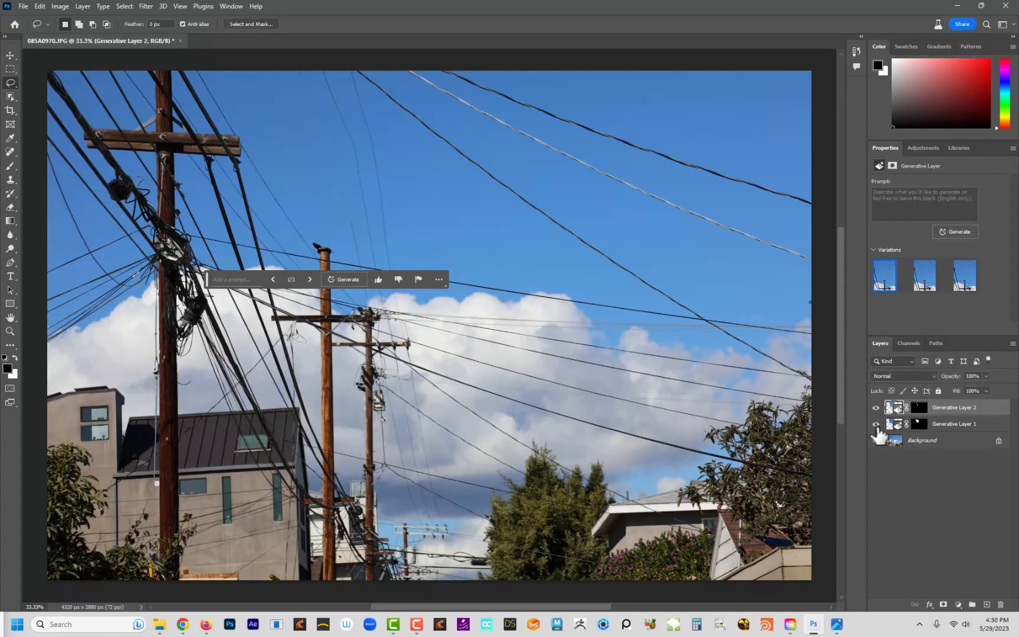
Load the mask of Generative Layer 2 as a selection to inspect the filled area, and deselect it
{"action": "left_click", "coordinate": [920, 407]}
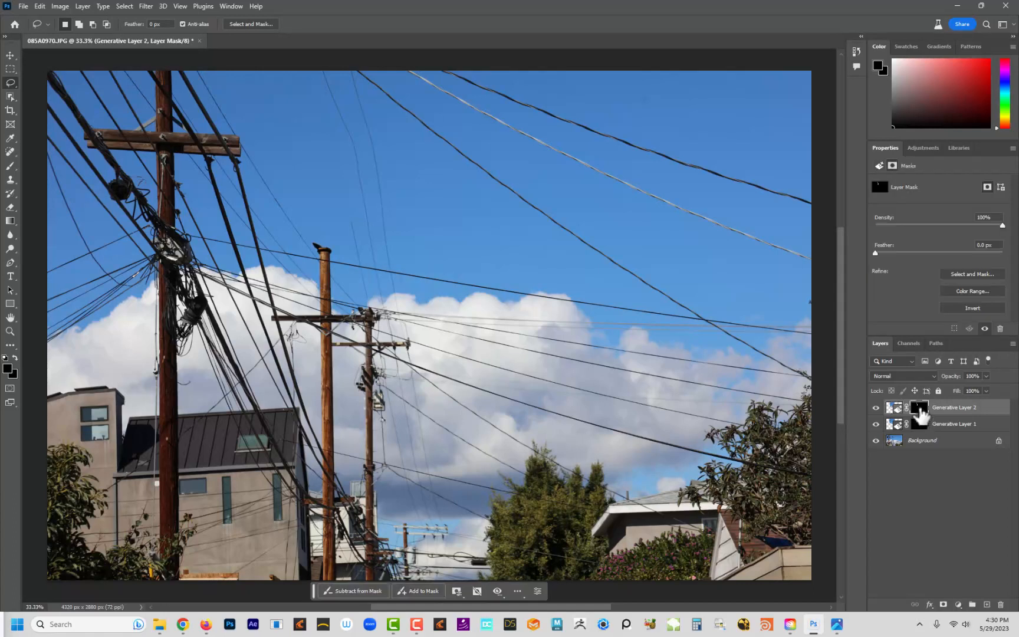
{"action": "left_click", "coordinate": [921, 409], "text": "ctrl"}
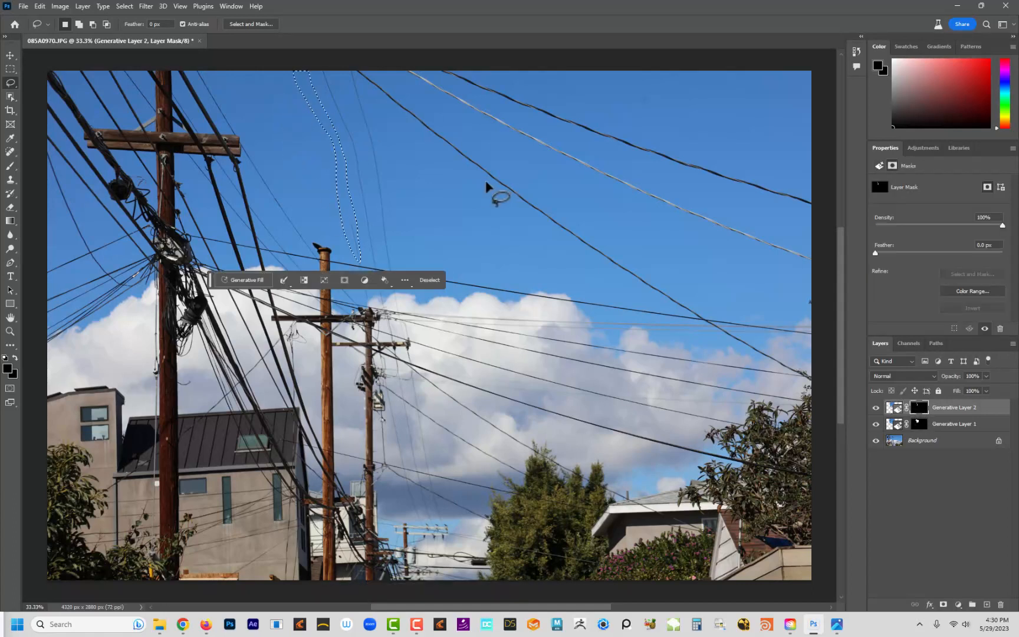
{"action": "key", "text": "ctrl+d"}
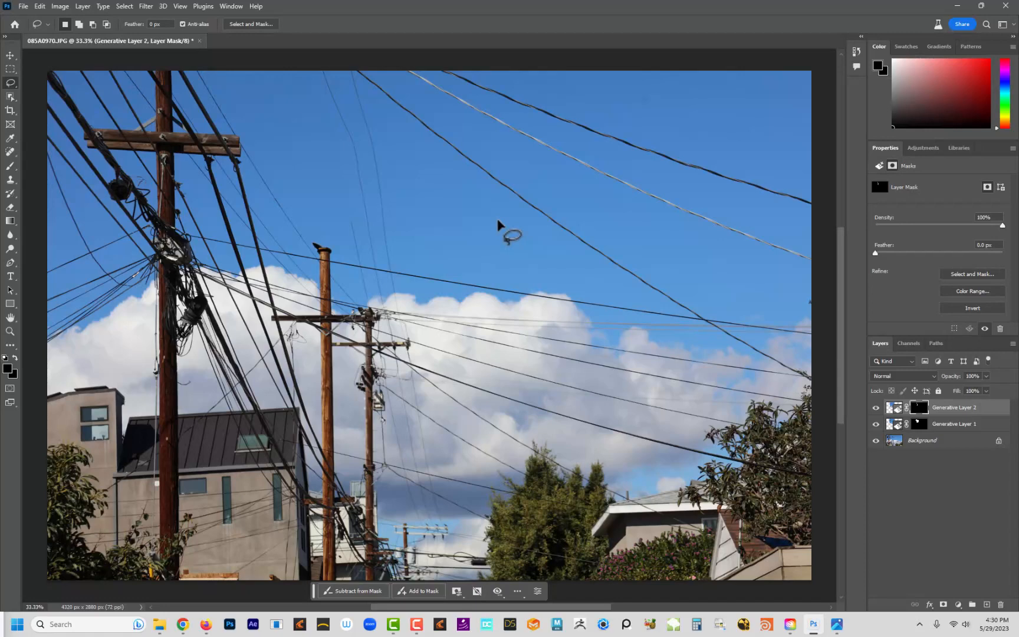
Lasso the upper parts of the two middle poles and their crossarms and replace them using a blank-prompt Generative Fill
{"action": "key", "text": "ctrl+minus"}
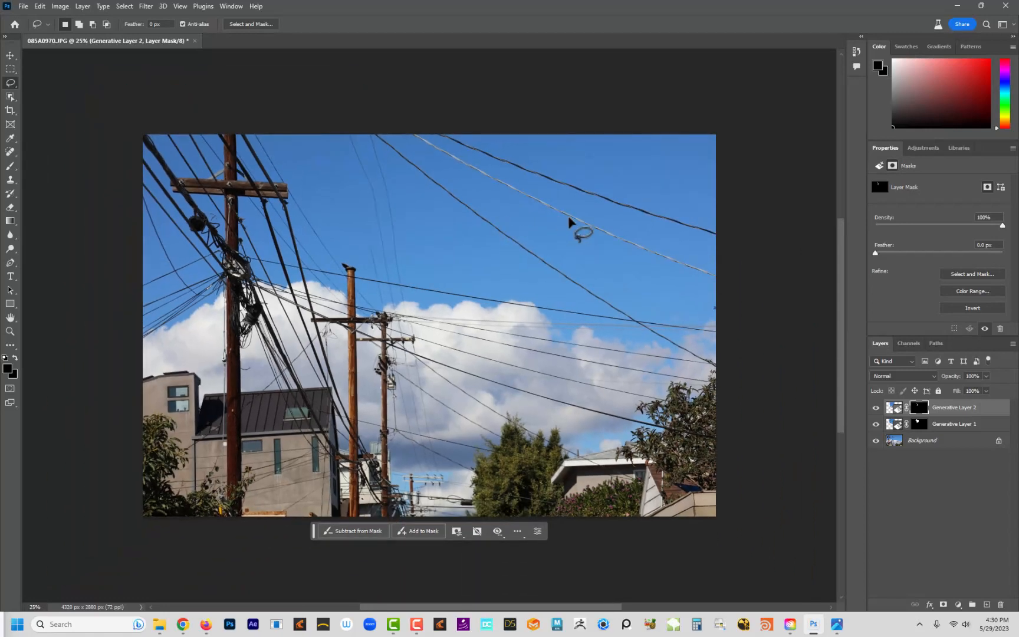
{"action": "left_click_drag", "start_coordinate": [553, 323], "coordinate": [539, 264]}
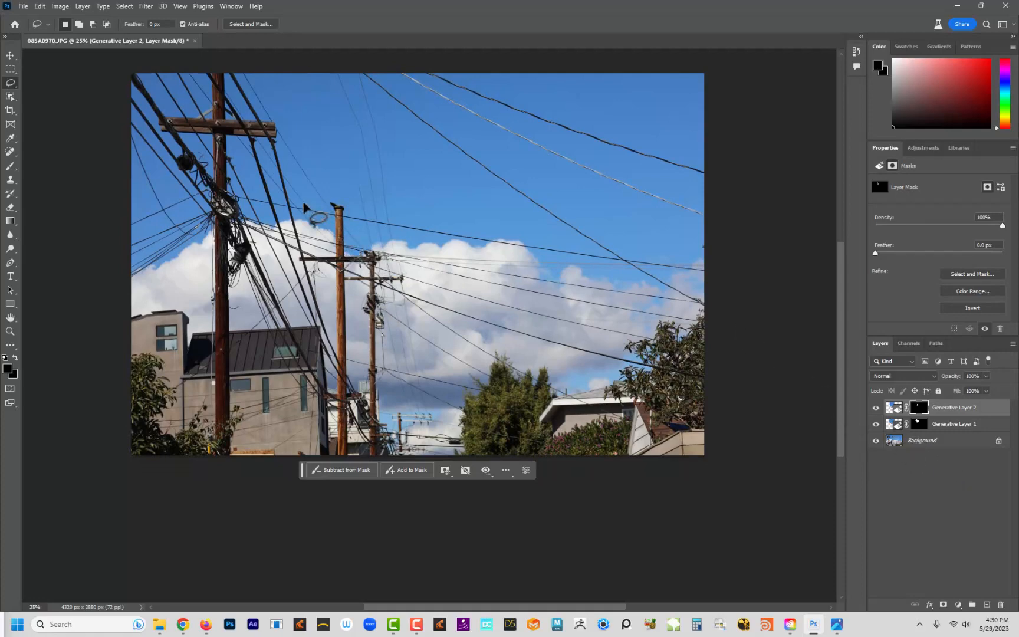
{"action": "mouse_move", "coordinate": [267, 221]}
{"action": "left_mouse_down"}
{"action": "mouse_move", "coordinate": [315, 217]}
{"action": "mouse_move", "coordinate": [342, 200]}
{"action": "mouse_move", "coordinate": [430, 305]}
{"action": "mouse_move", "coordinate": [395, 371]}
{"action": "mouse_move", "coordinate": [338, 372]}
{"action": "mouse_move", "coordinate": [315, 310]}
{"action": "left_mouse_up"}
{"action": "left_click_drag", "start_coordinate": [260, 223], "coordinate": [262, 223]}
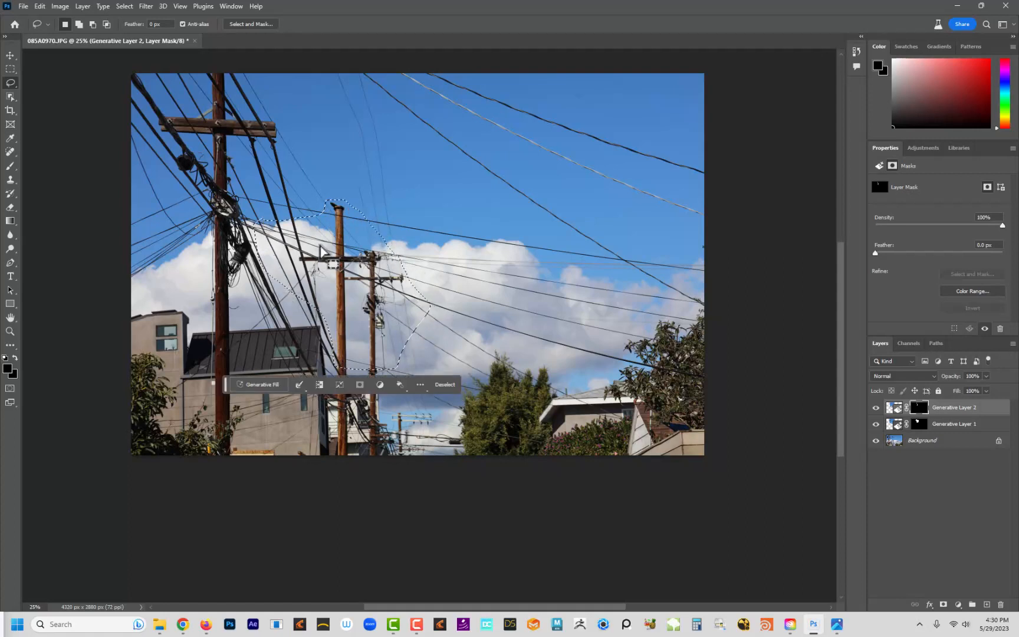
{"action": "left_click", "coordinate": [254, 386]}
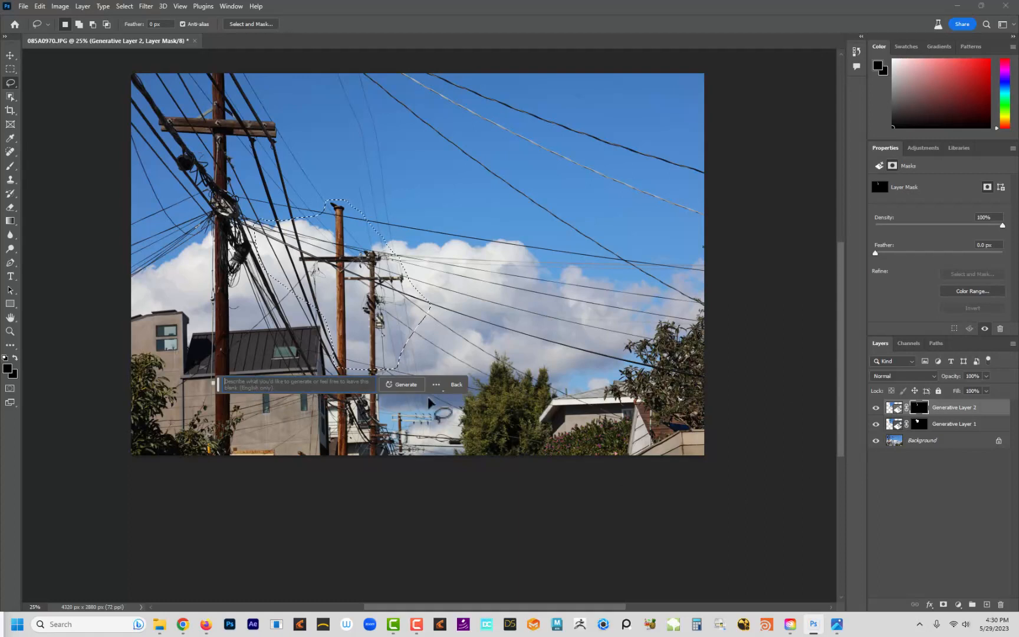
{"action": "left_click", "coordinate": [407, 383]}
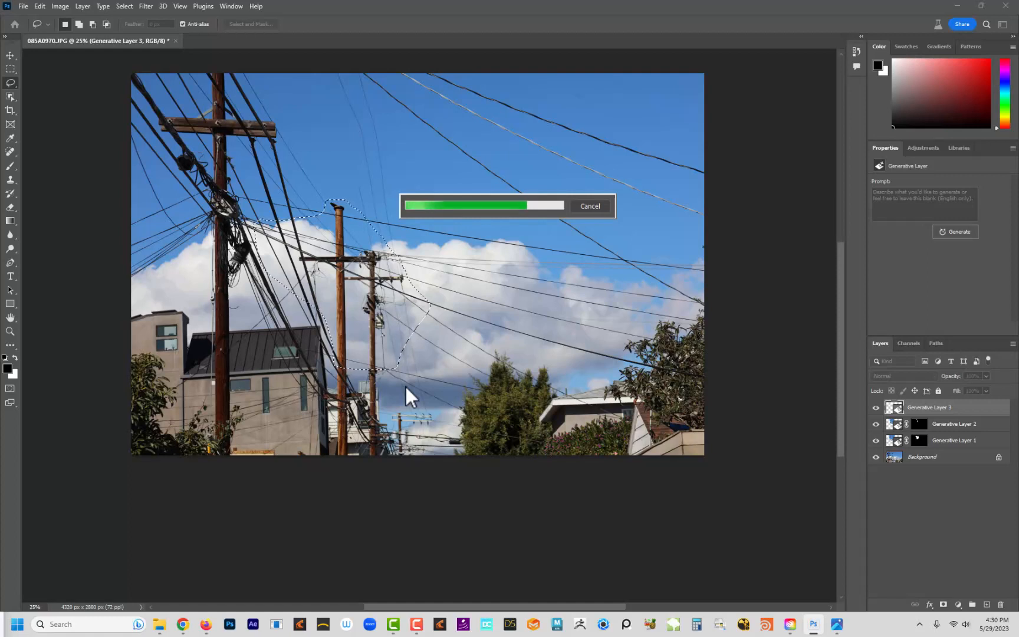
{"action": "left_click", "coordinate": [406, 385]}
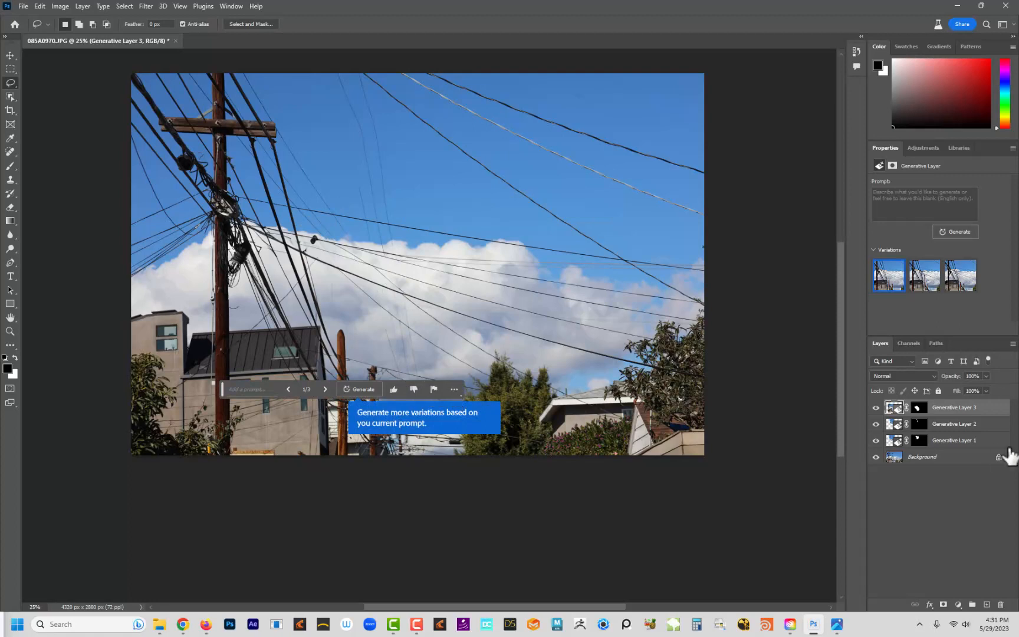
Compare Generative Layer 3 with the original by toggling its visibility, and switch it to the second variation
{"action": "left_click", "coordinate": [876, 408]}
{"action": "left_click", "coordinate": [875, 407]}
{"action": "left_click", "coordinate": [876, 407]}
{"action": "left_click", "coordinate": [876, 408]}
{"action": "left_click", "coordinate": [875, 407]}
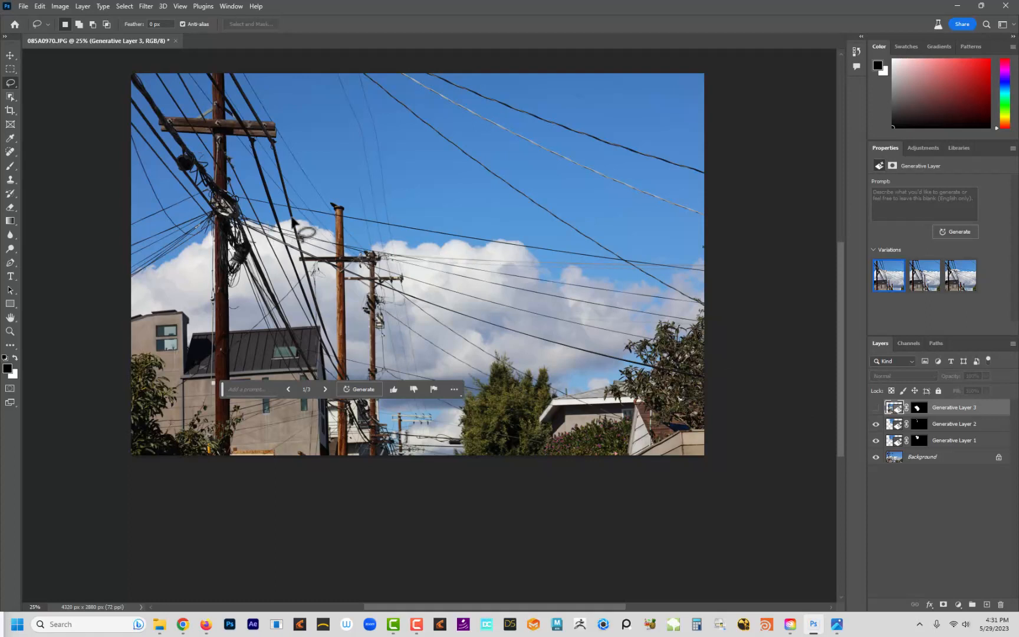
{"action": "left_click", "coordinate": [876, 407]}
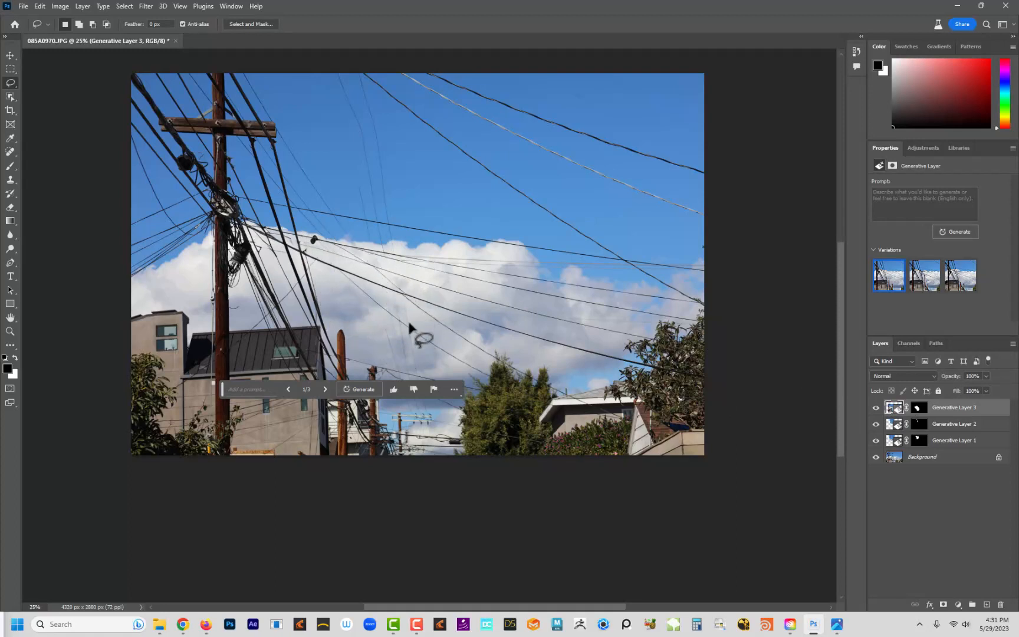
{"action": "left_click", "coordinate": [924, 281]}
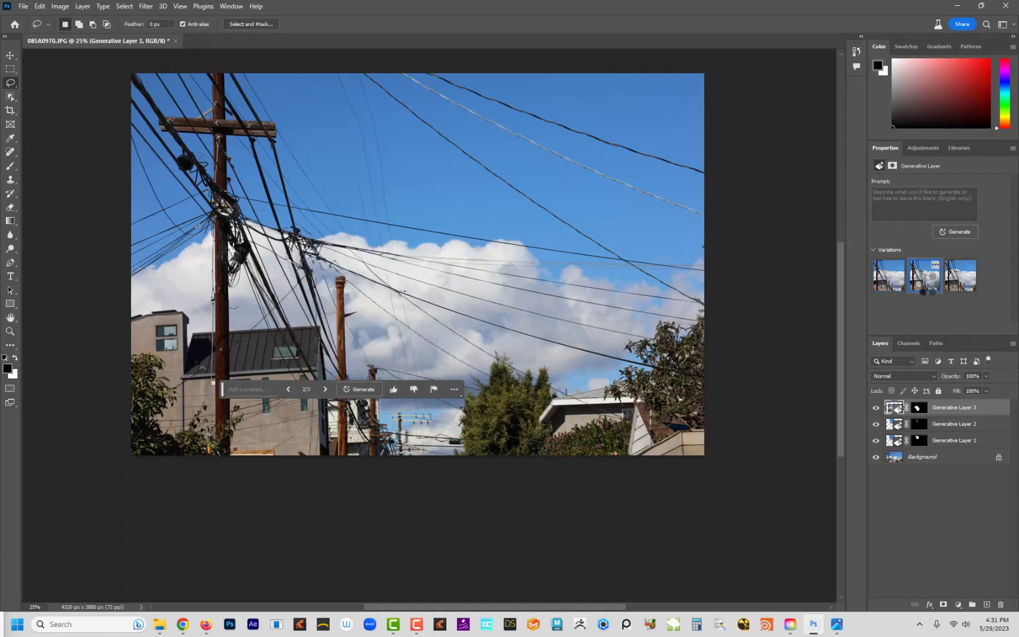
Compare the variations of Generative Layer 3, check it against the original by toggling visibility, and keep the third variation
{"action": "left_click", "coordinate": [959, 288]}
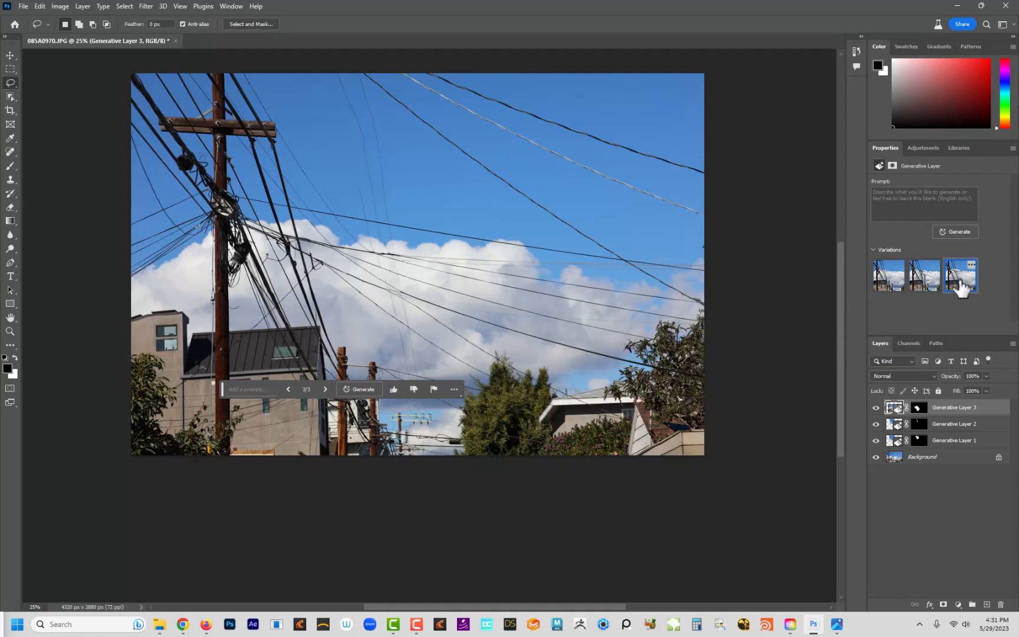
{"action": "left_click", "coordinate": [875, 409]}
{"action": "left_click", "coordinate": [875, 408]}
{"action": "left_click", "coordinate": [883, 283]}
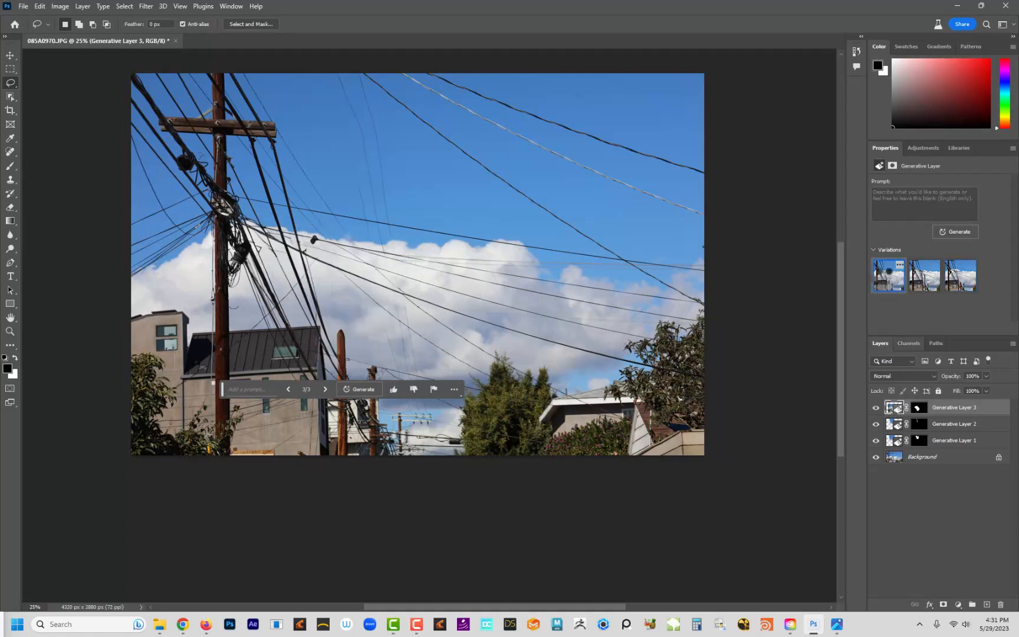
{"action": "left_click", "coordinate": [958, 277]}
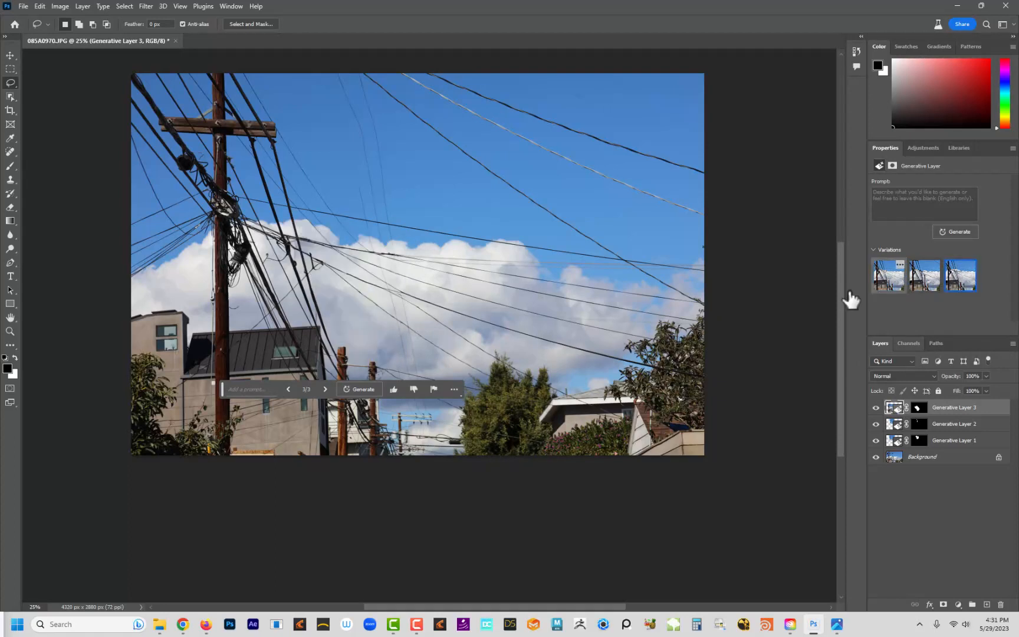
Lasso a small patch of wires just right of the tall pole and replace it using a blank-prompt Generative Fill
{"action": "mouse_move", "coordinate": [272, 219]}
{"action": "left_mouse_down"}
{"action": "mouse_move", "coordinate": [295, 262]}
{"action": "mouse_move", "coordinate": [286, 266]}
{"action": "mouse_move", "coordinate": [271, 223]}
{"action": "left_mouse_up"}
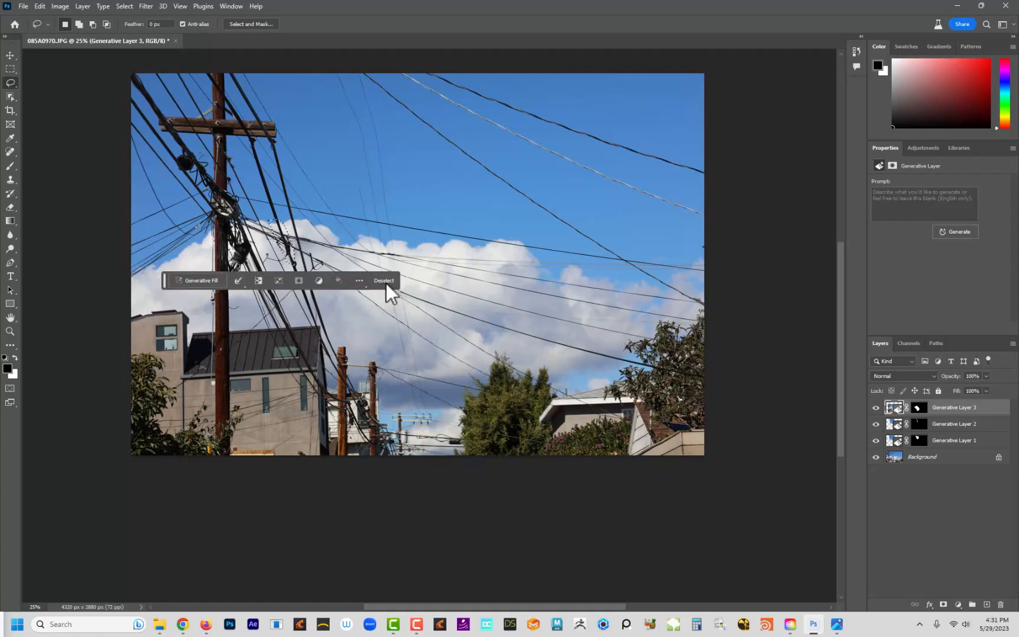
{"action": "left_click", "coordinate": [196, 281]}
{"action": "left_click", "coordinate": [341, 280]}
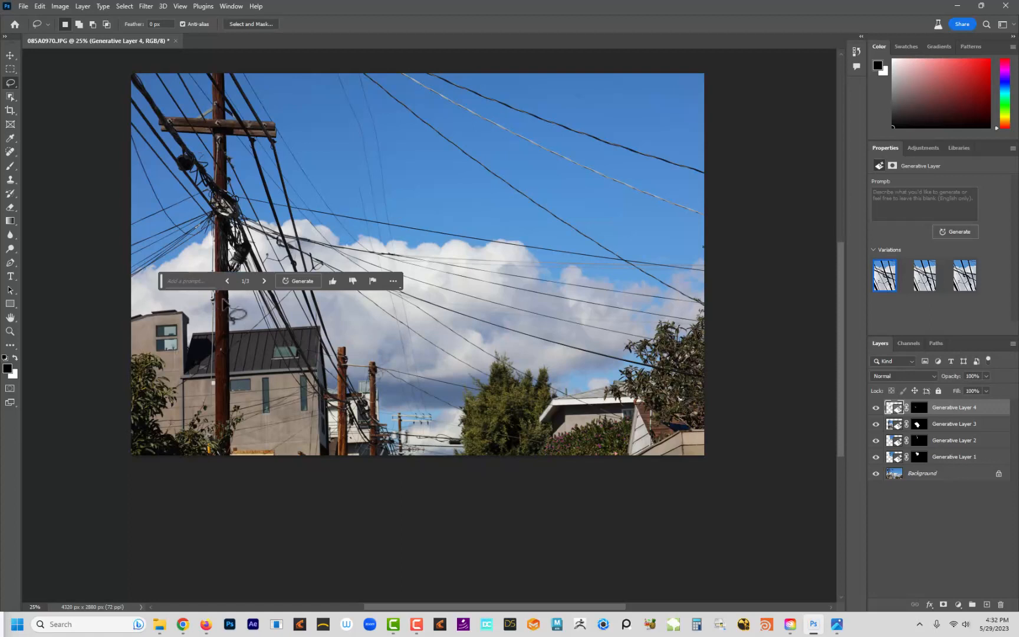
Compare Generative Layer 4 with the original by toggling its visibility, and review its variations, returning to the first one
{"action": "left_click", "coordinate": [876, 408]}
{"action": "left_click", "coordinate": [876, 408]}
{"action": "left_click_drag", "start_coordinate": [162, 276], "coordinate": [210, 361]}
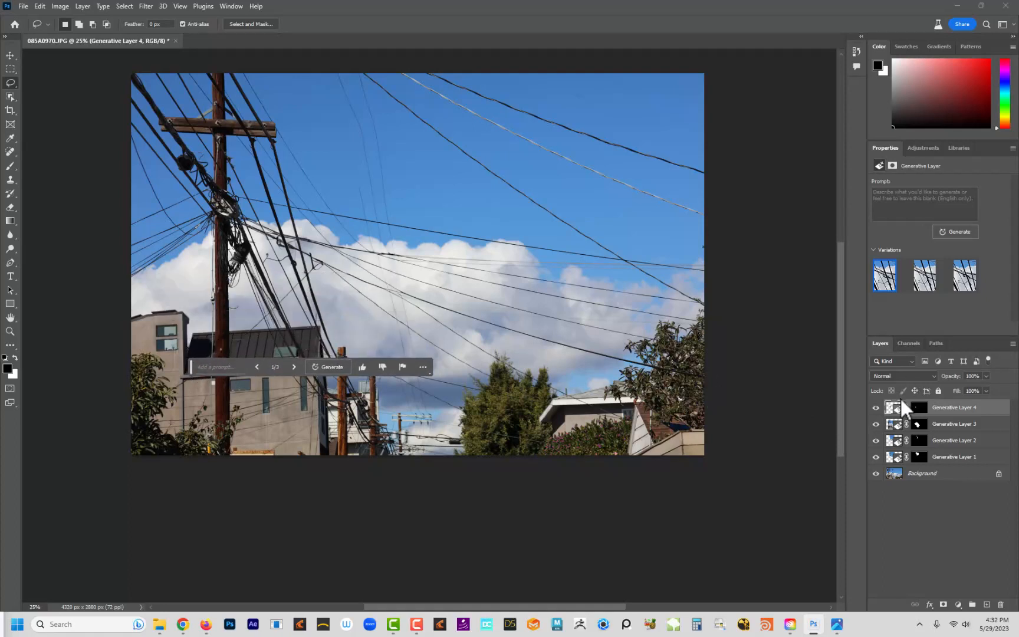
{"action": "left_click", "coordinate": [876, 408]}
{"action": "left_click", "coordinate": [876, 408]}
{"action": "left_click", "coordinate": [876, 408]}
{"action": "left_click", "coordinate": [877, 408]}
{"action": "left_click", "coordinate": [876, 408]}
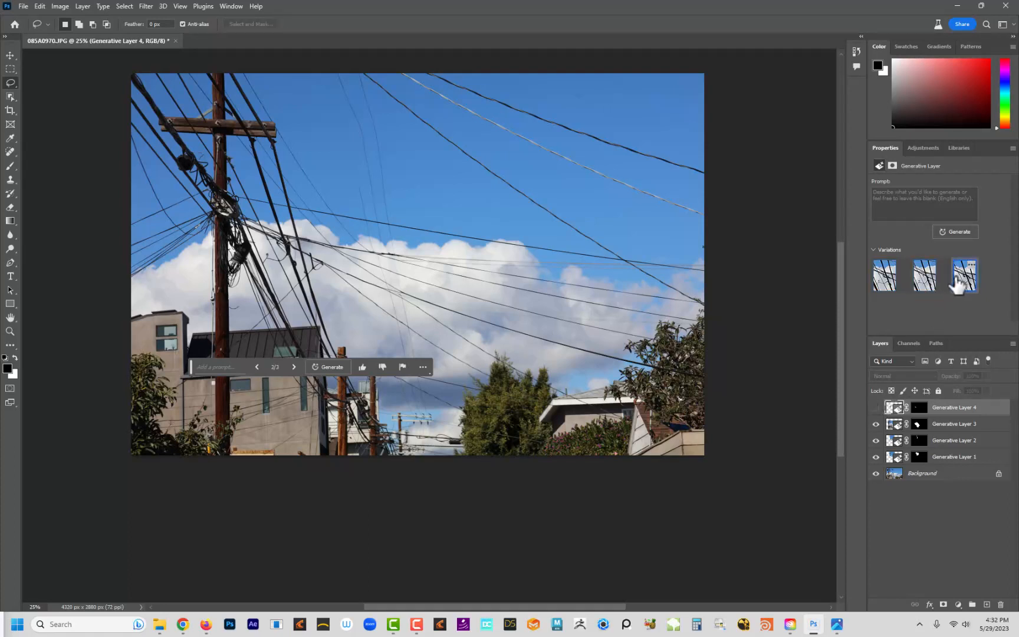
{"action": "left_click", "coordinate": [876, 408]}
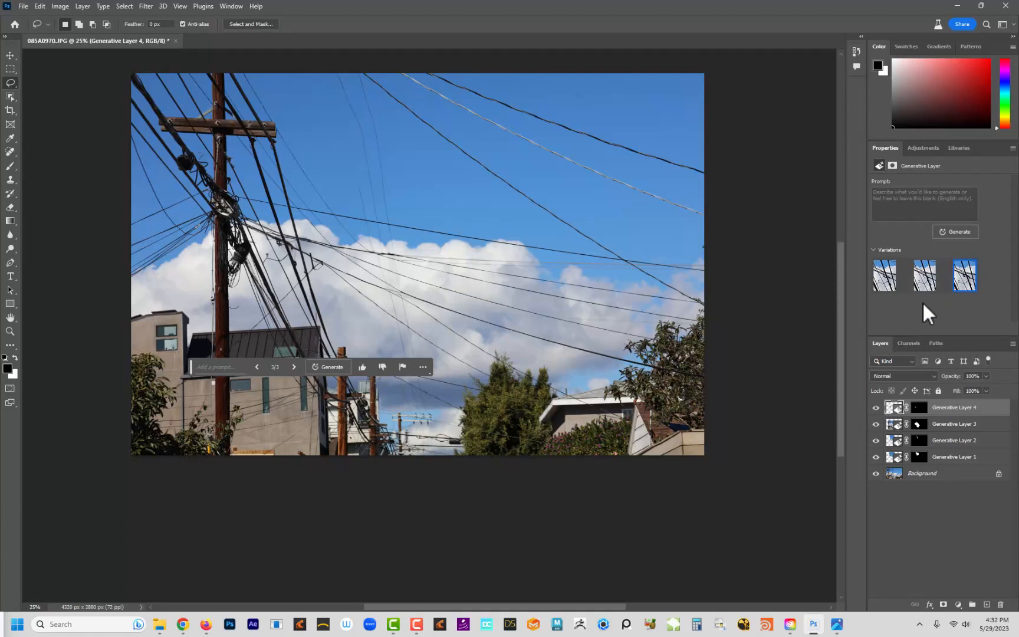
{"action": "left_click", "coordinate": [930, 282]}
{"action": "left_click", "coordinate": [885, 277]}
{"action": "left_click_drag", "start_coordinate": [192, 367], "coordinate": [278, 434]}
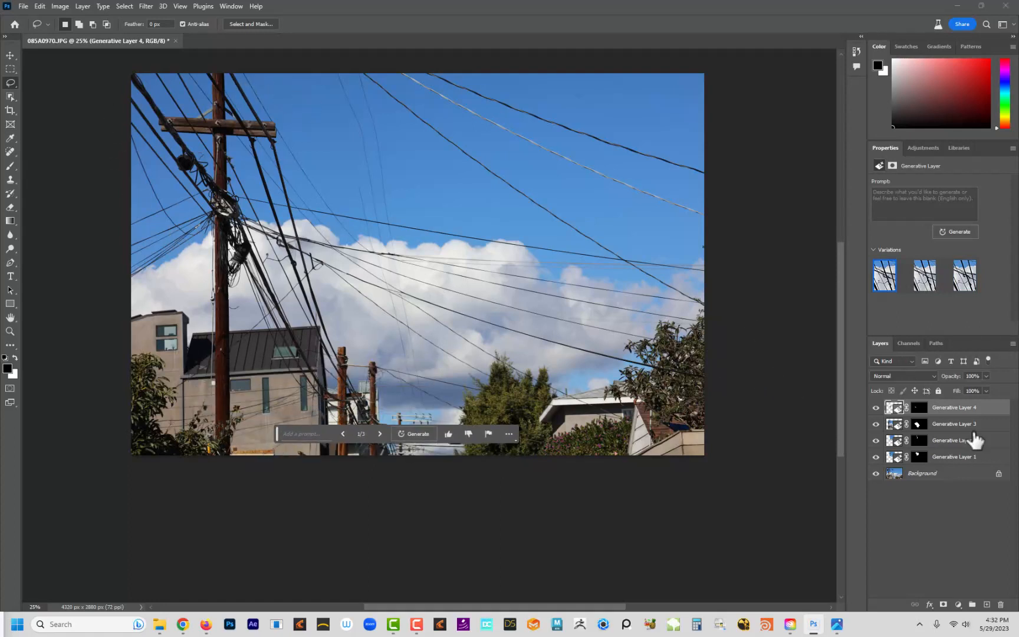
Lasso the upper part of the tall pole with its crossarm and surrounding wires and replace it using a blank-prompt Generative Fill
{"action": "mouse_move", "coordinate": [136, 69]}
{"action": "left_mouse_down"}
{"action": "mouse_move", "coordinate": [314, 127]}
{"action": "mouse_move", "coordinate": [355, 237]}
{"action": "mouse_move", "coordinate": [349, 280]}
{"action": "mouse_move", "coordinate": [302, 323]}
{"action": "mouse_move", "coordinate": [215, 319]}
{"action": "mouse_move", "coordinate": [202, 245]}
{"action": "mouse_move", "coordinate": [133, 281]}
{"action": "mouse_move", "coordinate": [110, 246]}
{"action": "mouse_move", "coordinate": [130, 72]}
{"action": "left_mouse_up"}
{"action": "left_click", "coordinate": [161, 341]}
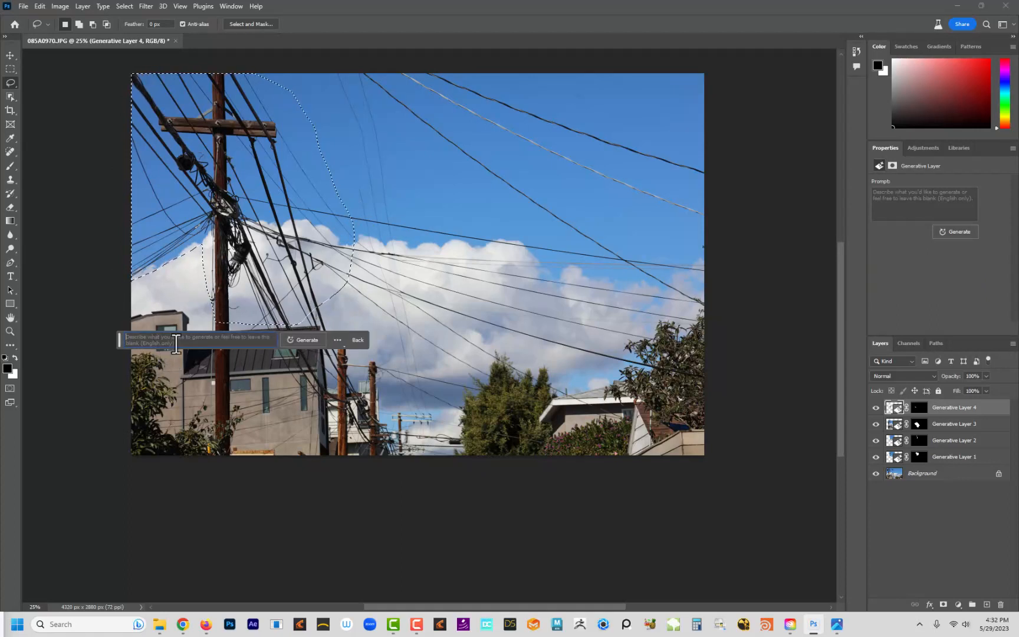
{"action": "left_click", "coordinate": [302, 339]}
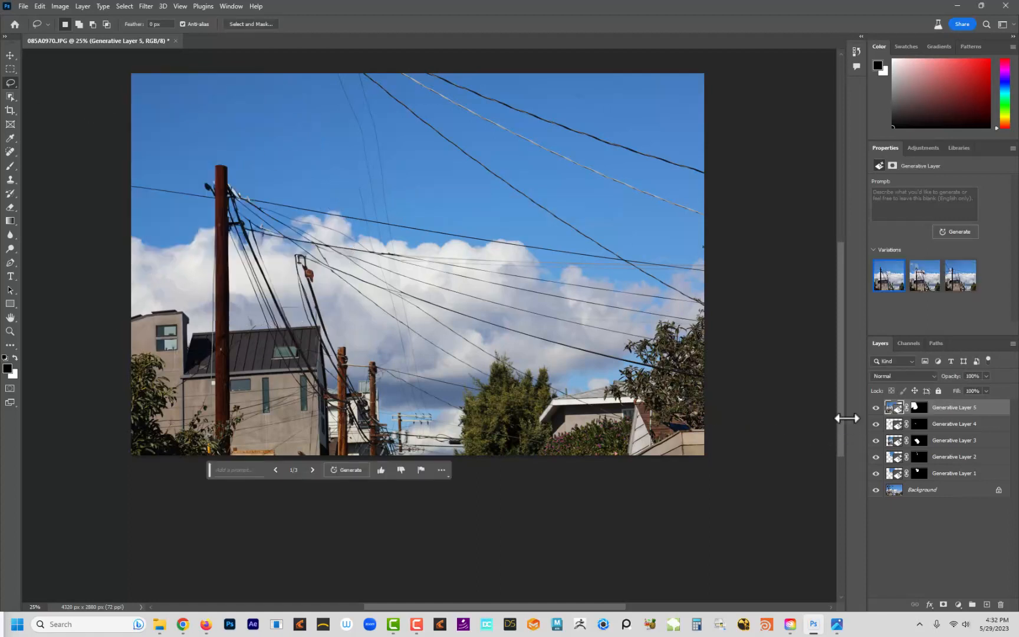
Compare the new pole fill with the original by repeatedly hiding and showing Generative Layer 5
{"action": "left_click", "coordinate": [875, 408]}
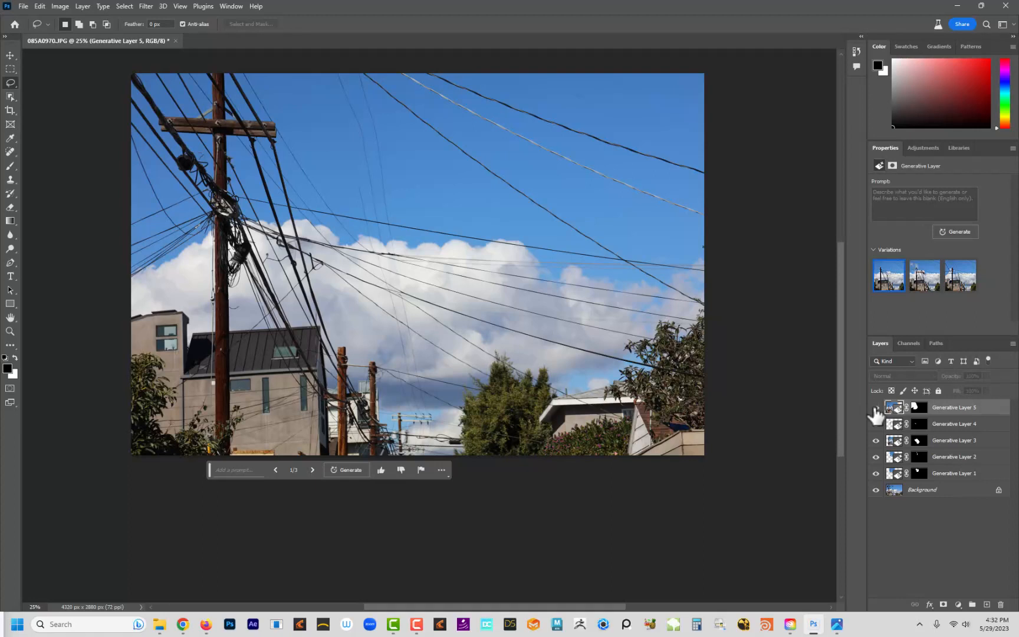
{"action": "left_click", "coordinate": [875, 408]}
{"action": "left_click", "coordinate": [875, 408]}
{"action": "left_click", "coordinate": [875, 408]}
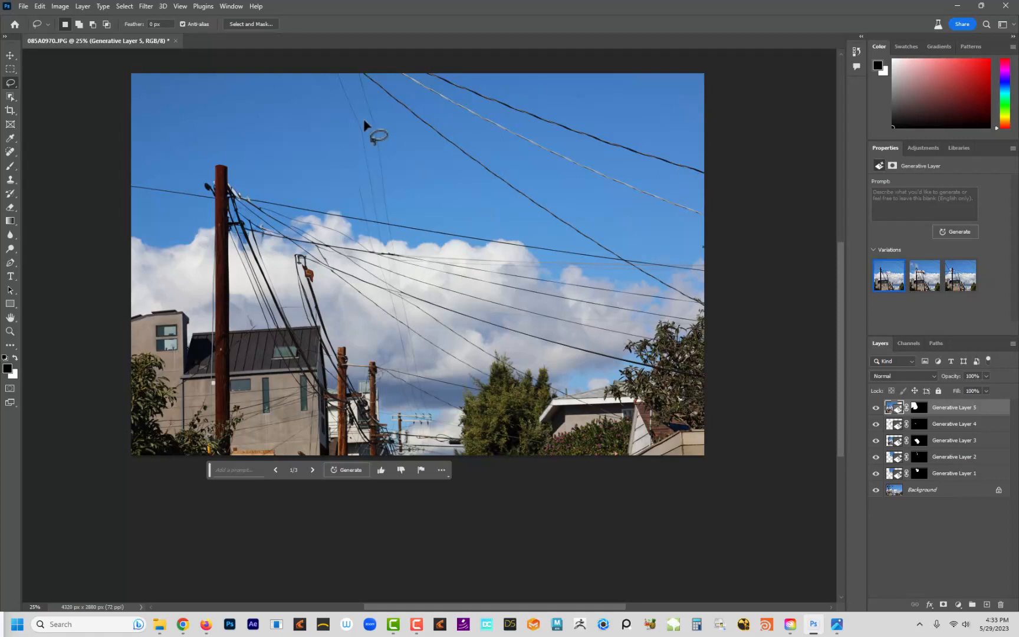
{"action": "left_click", "coordinate": [877, 409]}
{"action": "left_click", "coordinate": [877, 408]}
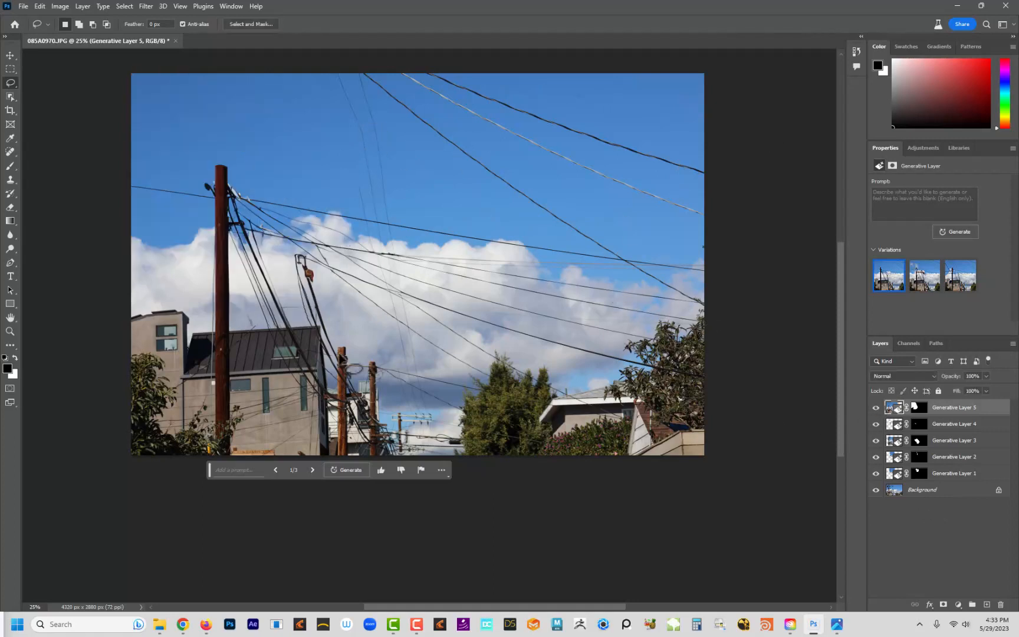
Check the photo's pixel dimensions in Image Size without changing them
{"action": "left_click", "coordinate": [61, 6]}
{"action": "left_click", "coordinate": [81, 87]}
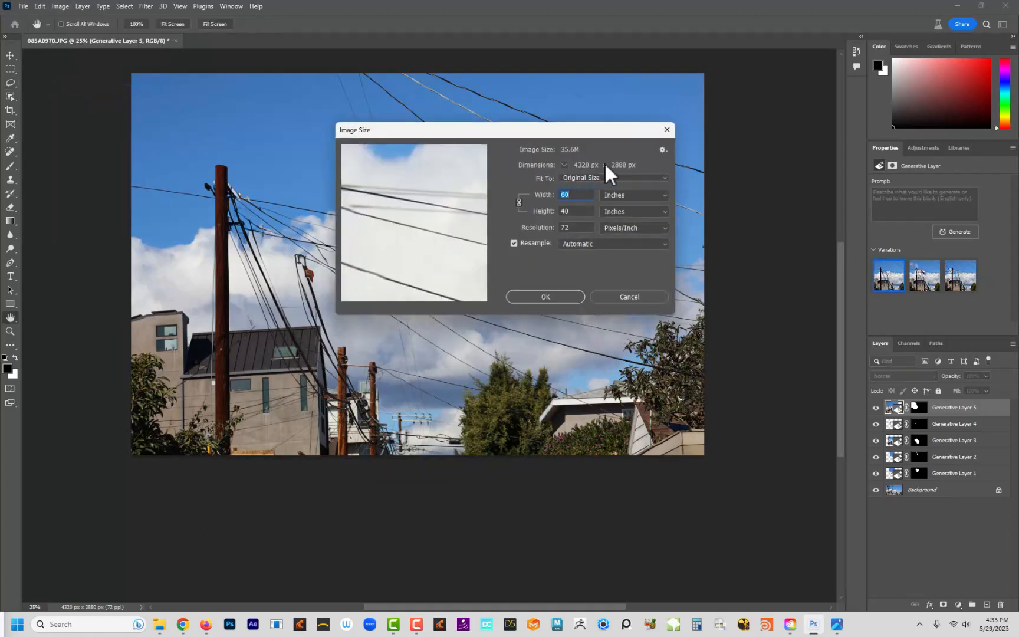
{"action": "left_click", "coordinate": [610, 302]}
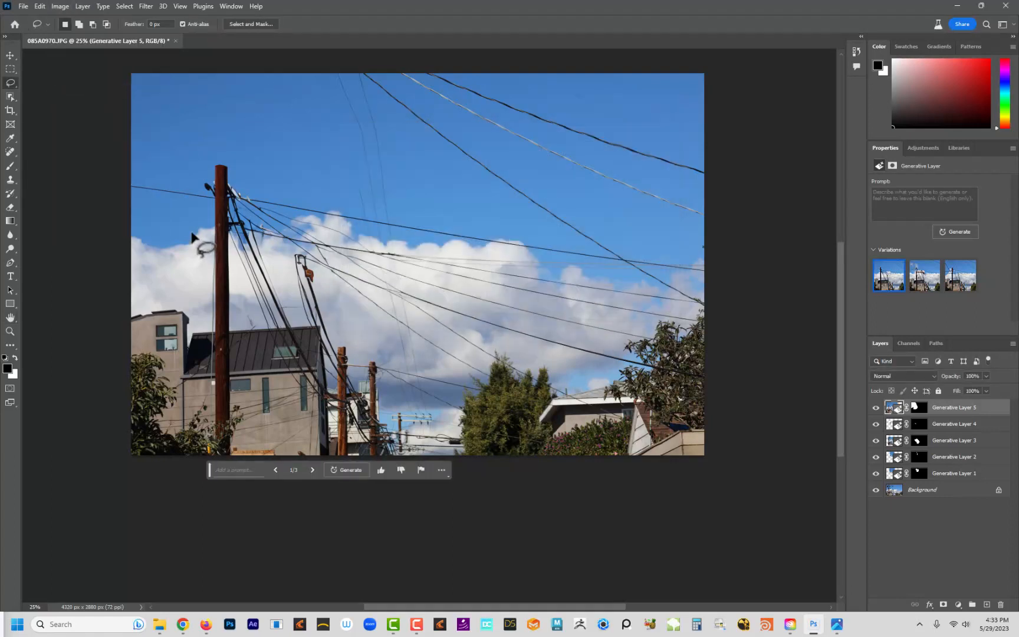
Inspect the regenerated pole and wires at 100% zoom, toggling Generative Layer 5 to compare details with the original
{"action": "key", "text": "z"}
{"action": "left_click", "coordinate": [215, 204]}
{"action": "left_click", "coordinate": [214, 212]}
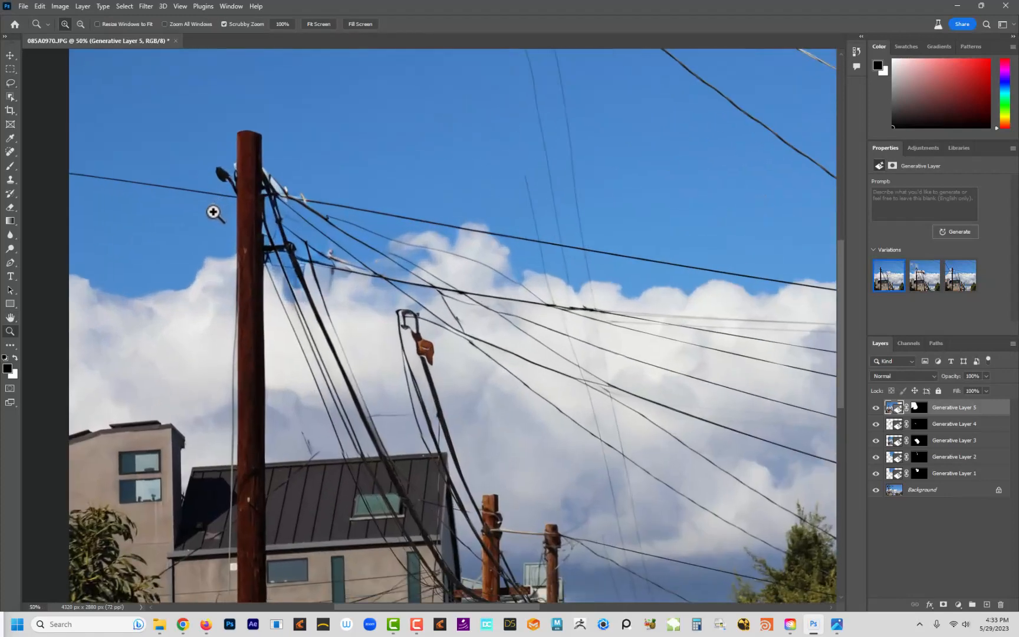
{"action": "left_click", "coordinate": [210, 214]}
{"action": "left_click", "coordinate": [205, 218]}
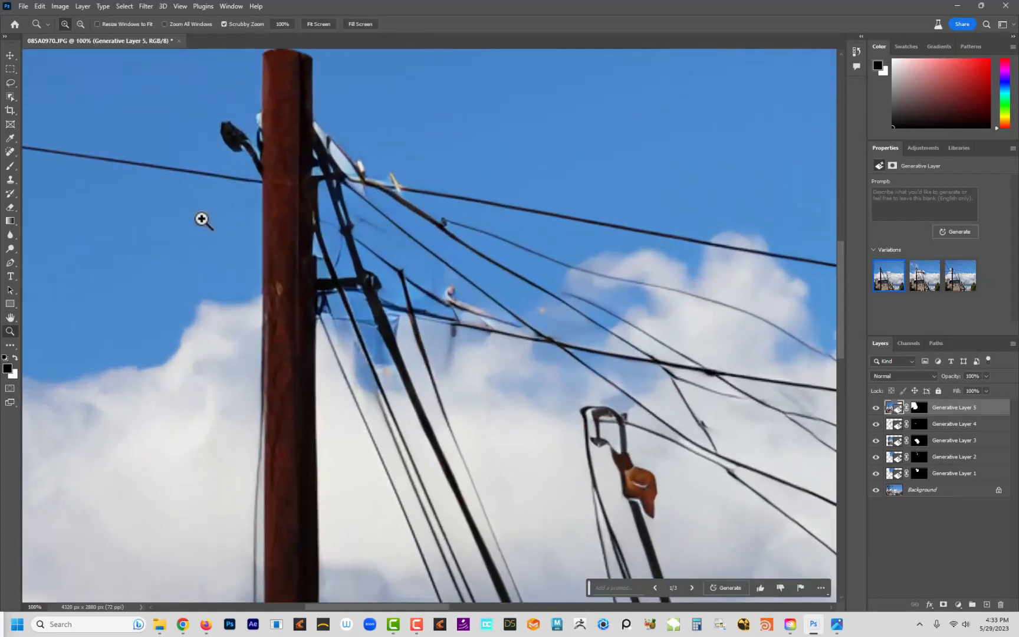
{"action": "left_click_drag", "start_coordinate": [300, 343], "coordinate": [387, 337]}
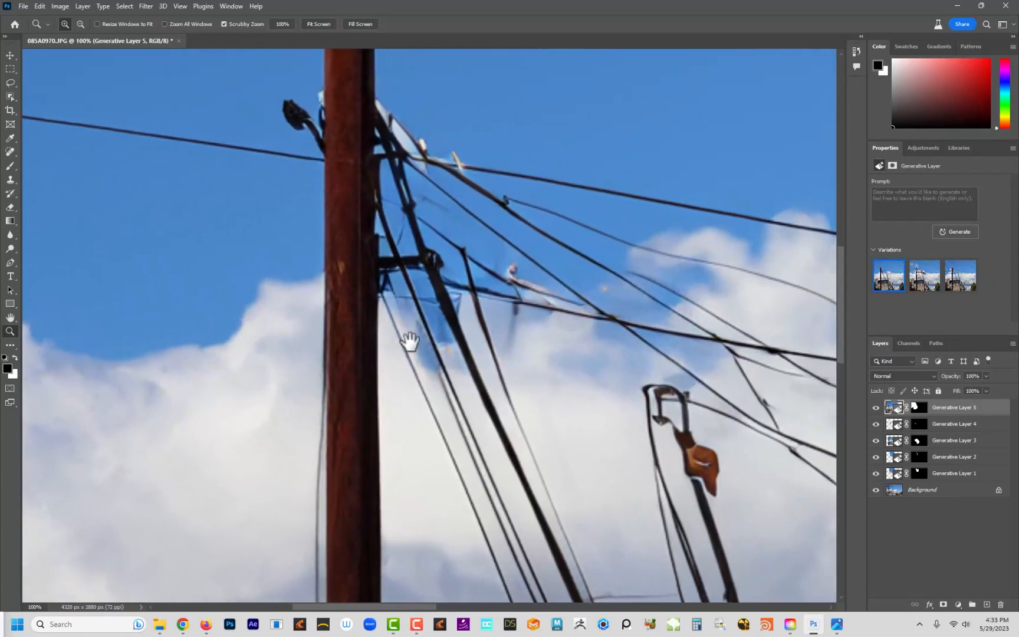
{"action": "left_click_drag", "start_coordinate": [337, 282], "coordinate": [400, 346]}
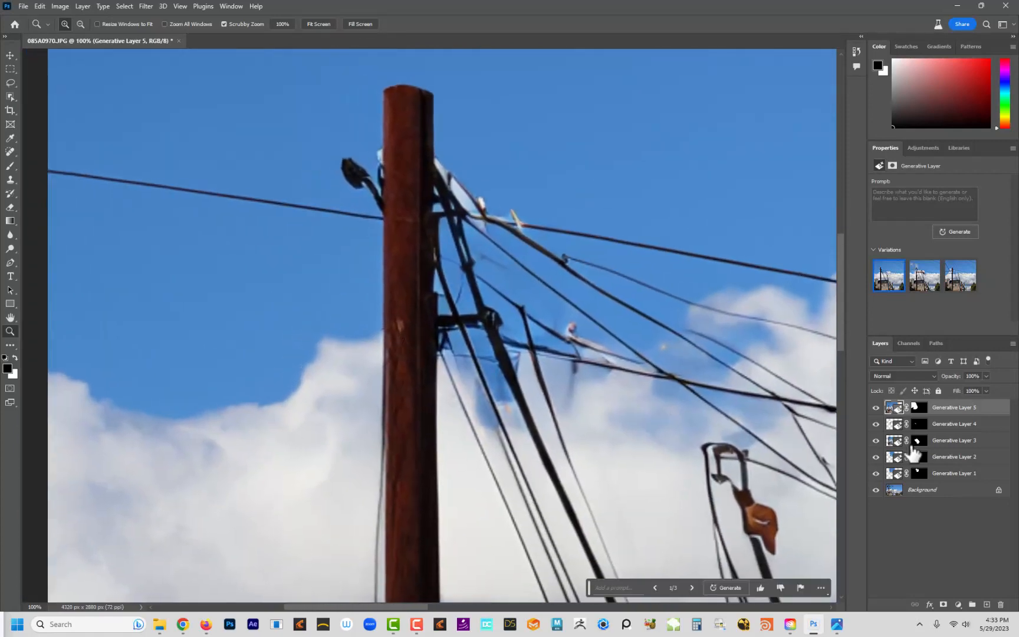
{"action": "left_click", "coordinate": [876, 408]}
{"action": "left_click", "coordinate": [876, 407]}
{"action": "key", "text": "v"}
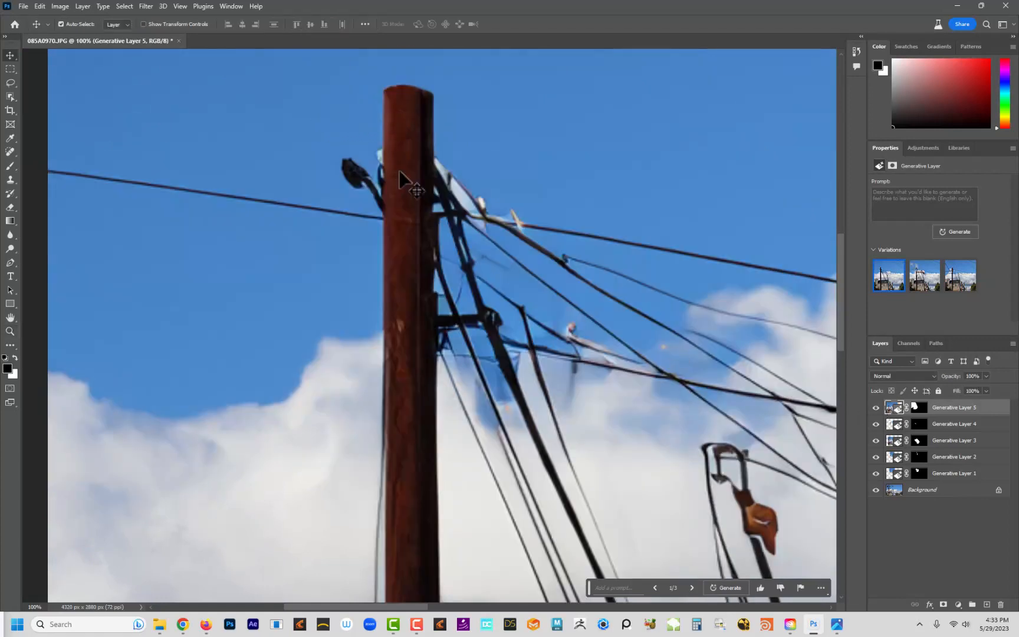
{"action": "left_click", "coordinate": [876, 408]}
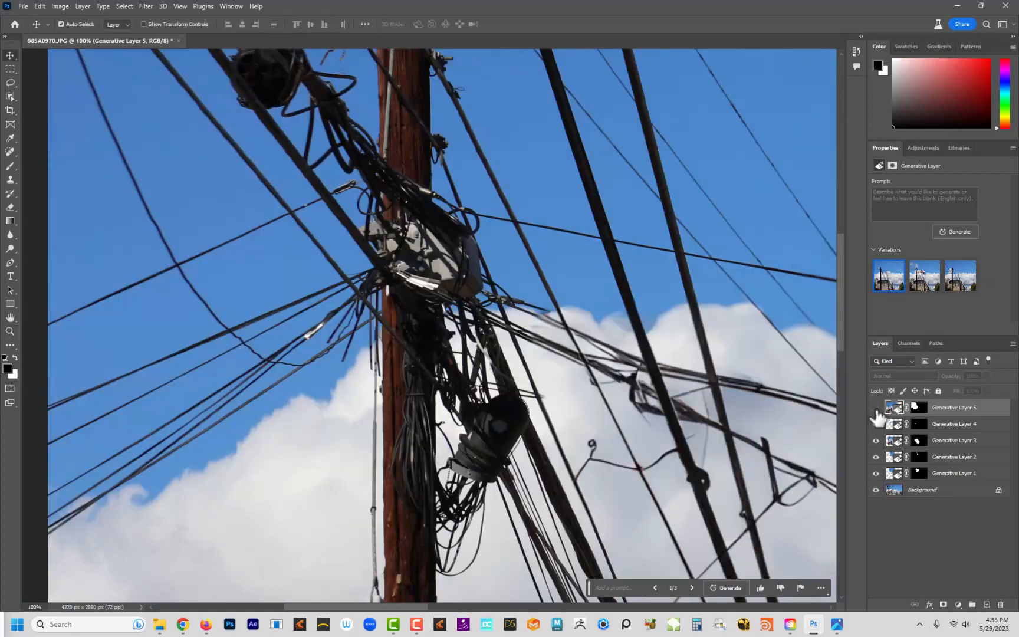
{"action": "left_click", "coordinate": [876, 407]}
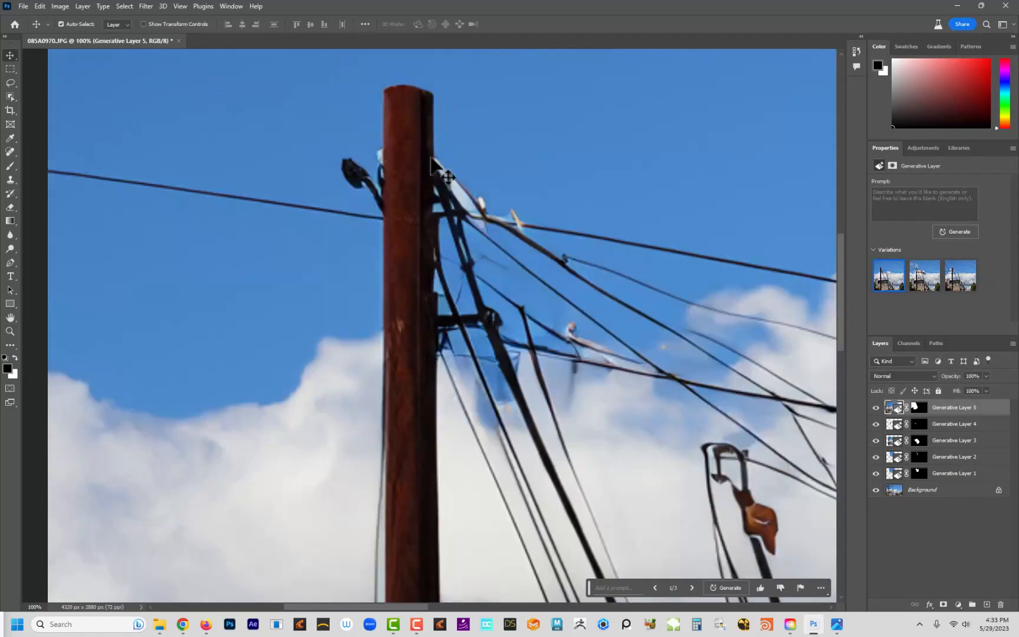
Group the five generative layers and toggle the group's visibility to compare the combined edits with the original photo
{"action": "left_click", "coordinate": [942, 475], "text": "shift"}
{"action": "key", "text": "ctrl+g"}
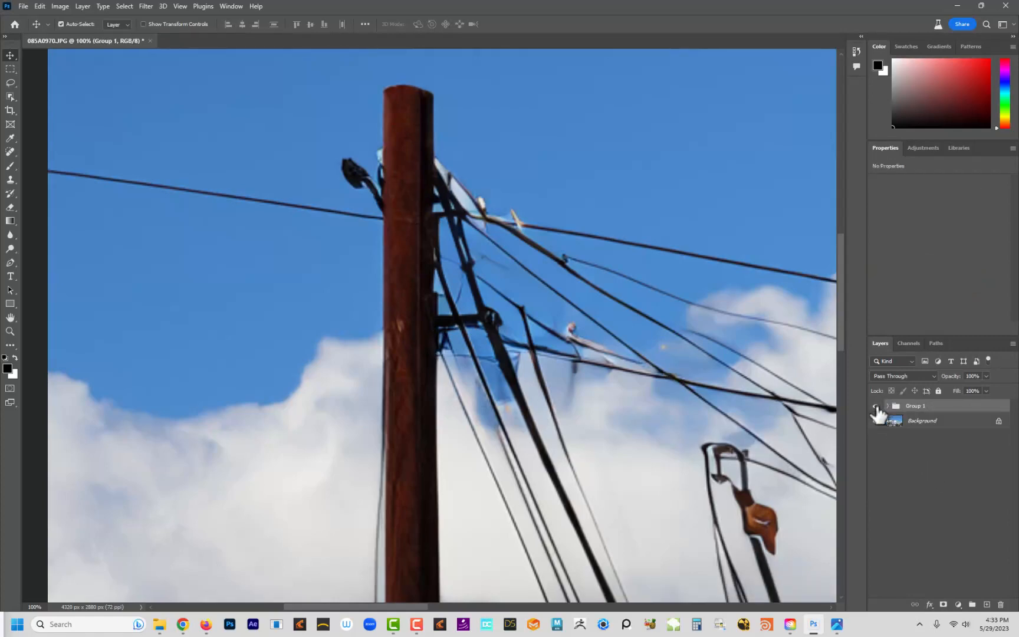
{"action": "left_click", "coordinate": [876, 406]}
{"action": "left_click", "coordinate": [876, 406]}
{"action": "left_click", "coordinate": [876, 406]}
{"action": "left_click", "coordinate": [876, 406]}
{"action": "left_click", "coordinate": [876, 406]}
{"action": "left_click", "coordinate": [875, 406]}
{"action": "left_click", "coordinate": [875, 407]}
{"action": "left_click", "coordinate": [876, 406]}
{"action": "key", "text": "f"}
{"action": "key", "text": "f"}
{"action": "key", "text": "f"}
{"action": "left_click_drag", "start_coordinate": [88, 39], "coordinate": [193, 93]}
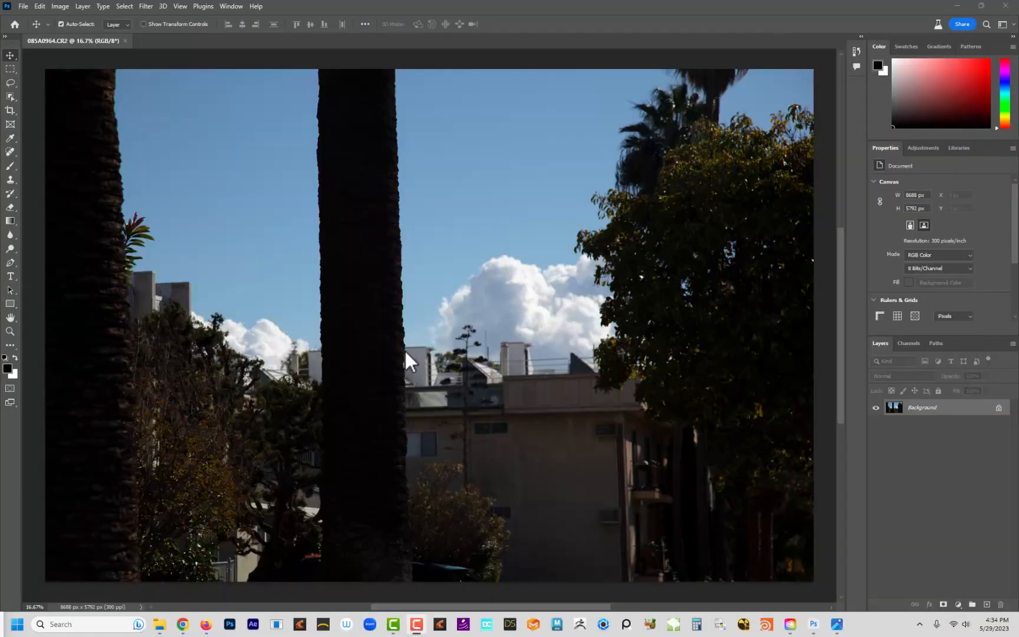
In 085A0964.CR2, lasso the middle palm trunk over its full height and replace it using a blank-prompt Generative Fill
{"action": "left_click", "coordinate": [432, 247]}
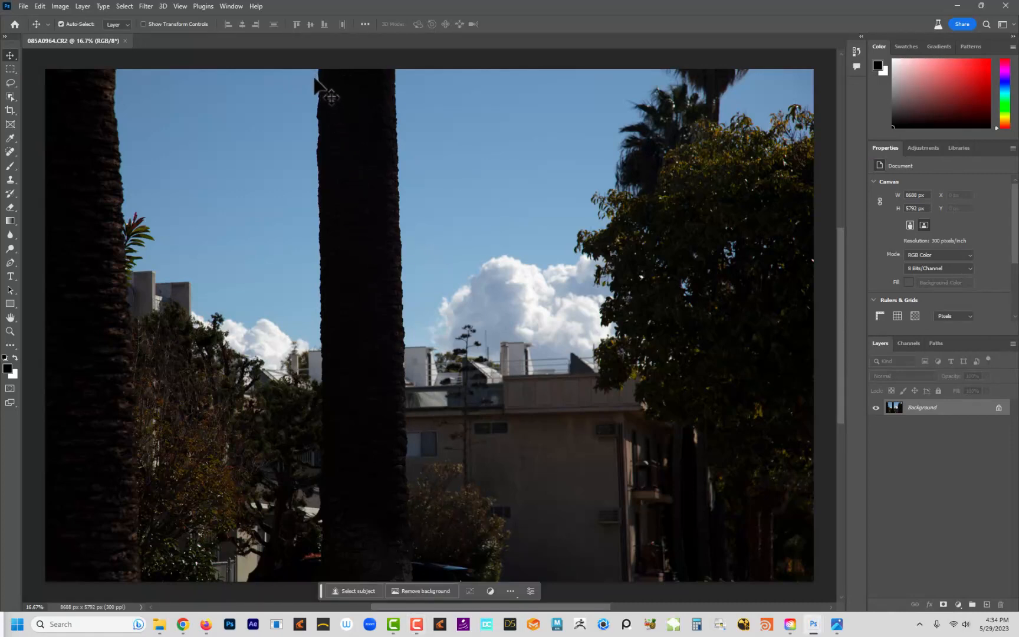
{"action": "key", "text": "l"}
{"action": "mouse_move", "coordinate": [311, 72]}
{"action": "left_mouse_down"}
{"action": "mouse_move", "coordinate": [311, 542]}
{"action": "mouse_move", "coordinate": [319, 583]}
{"action": "mouse_move", "coordinate": [413, 596]}
{"action": "left_mouse_up"}
{"action": "left_click_drag", "start_coordinate": [416, 583], "coordinate": [412, 356]}
{"action": "left_click_drag", "start_coordinate": [409, 282], "coordinate": [403, 112]}
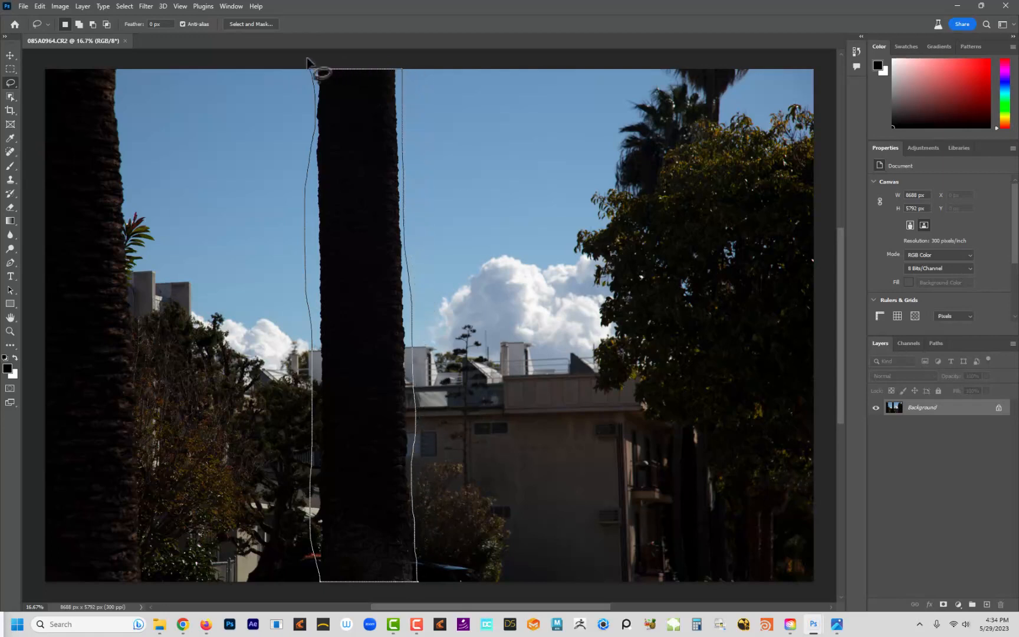
{"action": "left_click_drag", "start_coordinate": [307, 61], "coordinate": [314, 67]}
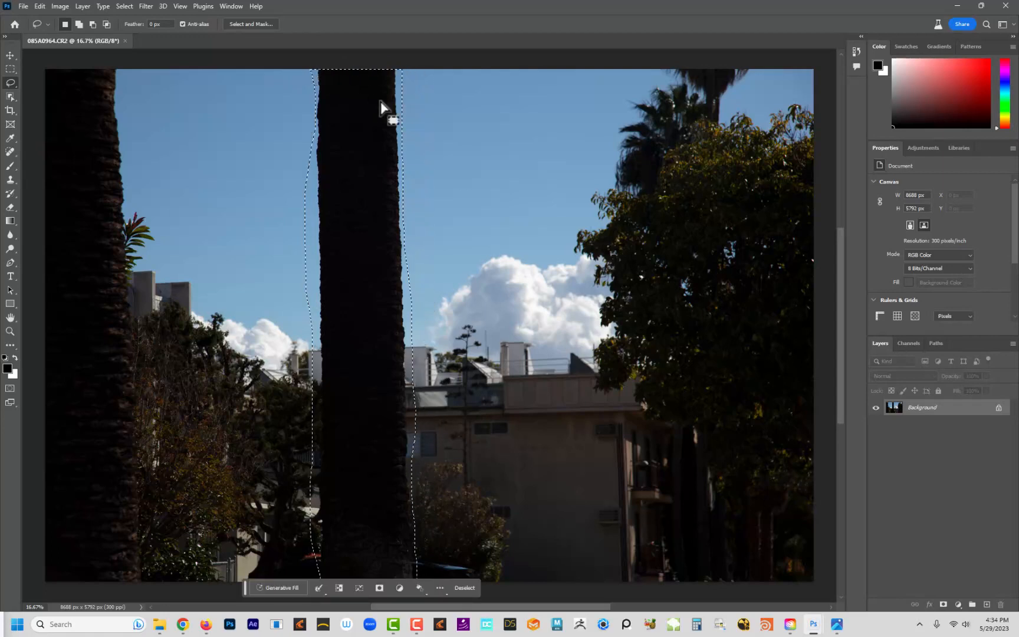
{"action": "left_click", "coordinate": [270, 585]}
{"action": "left_click", "coordinate": [423, 590]}
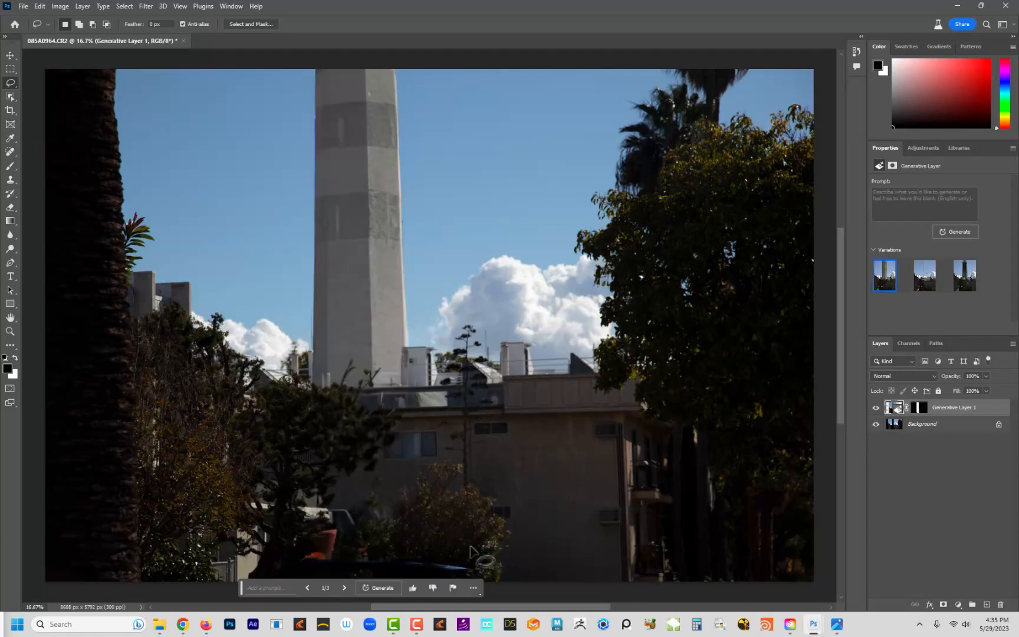
Move the contextual task bar aside and view the second and third variations of the trunk replacement
{"action": "left_click_drag", "start_coordinate": [240, 588], "coordinate": [528, 520]}
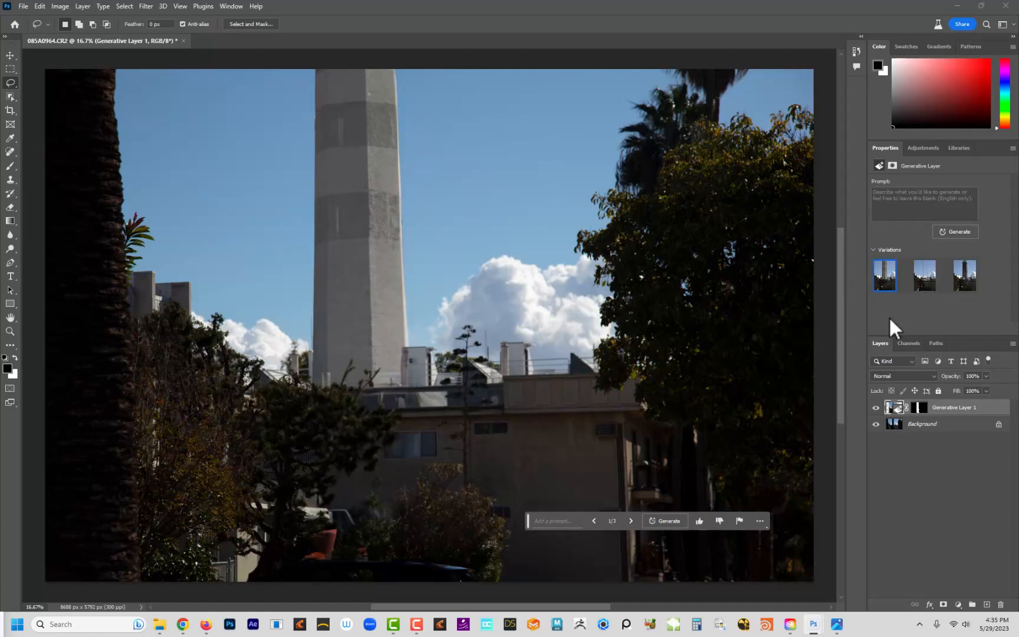
{"action": "left_click", "coordinate": [924, 281]}
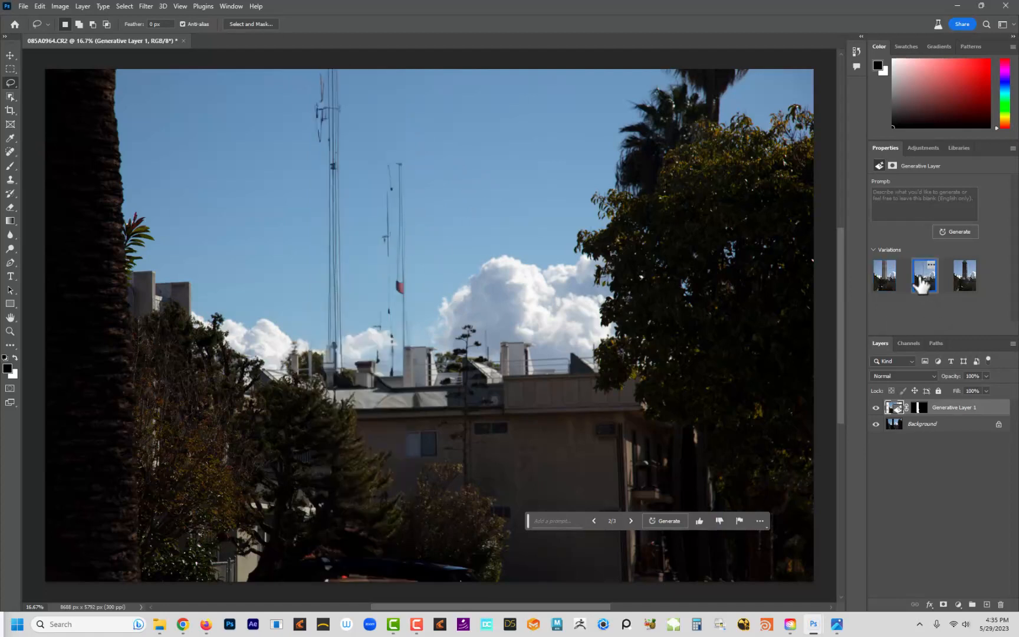
{"action": "left_click", "coordinate": [963, 280]}
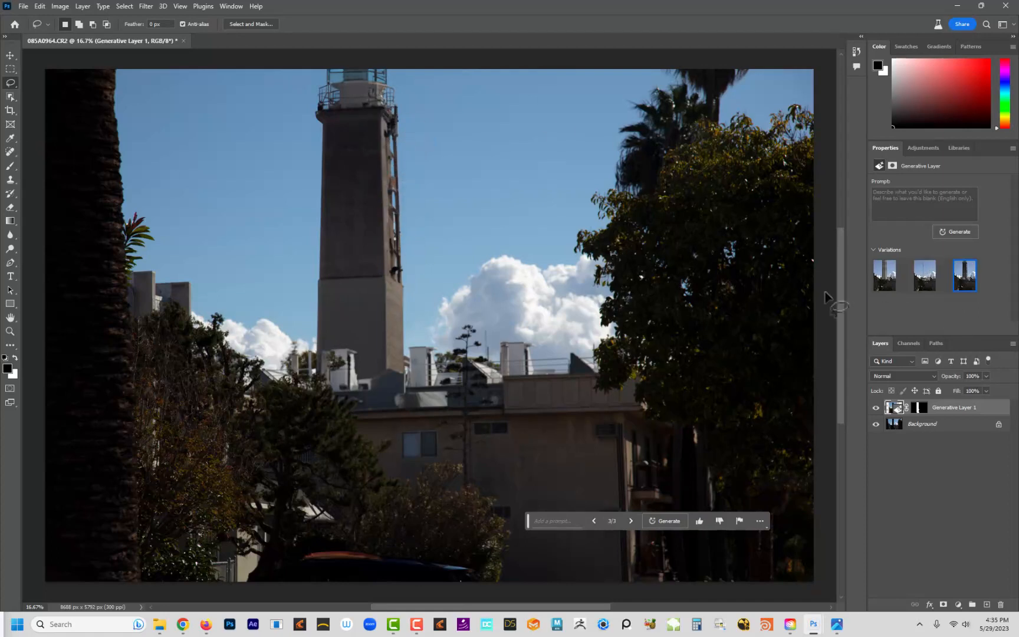
Compare the third variation with the original trunk by toggling Generative Layer 1, and switch back to the first variation
{"action": "left_click", "coordinate": [876, 408]}
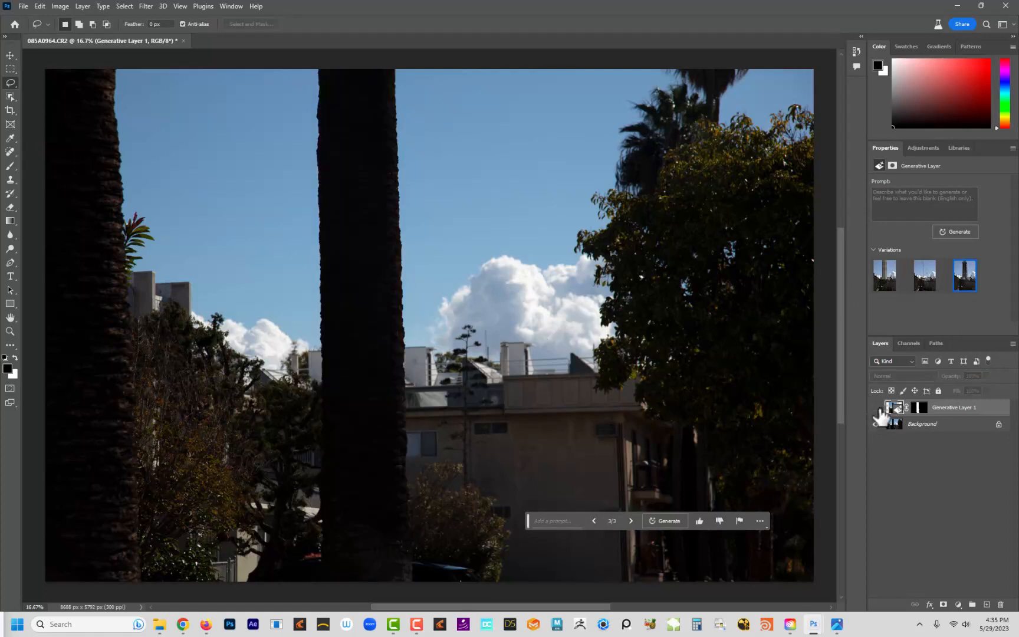
{"action": "left_click", "coordinate": [876, 408]}
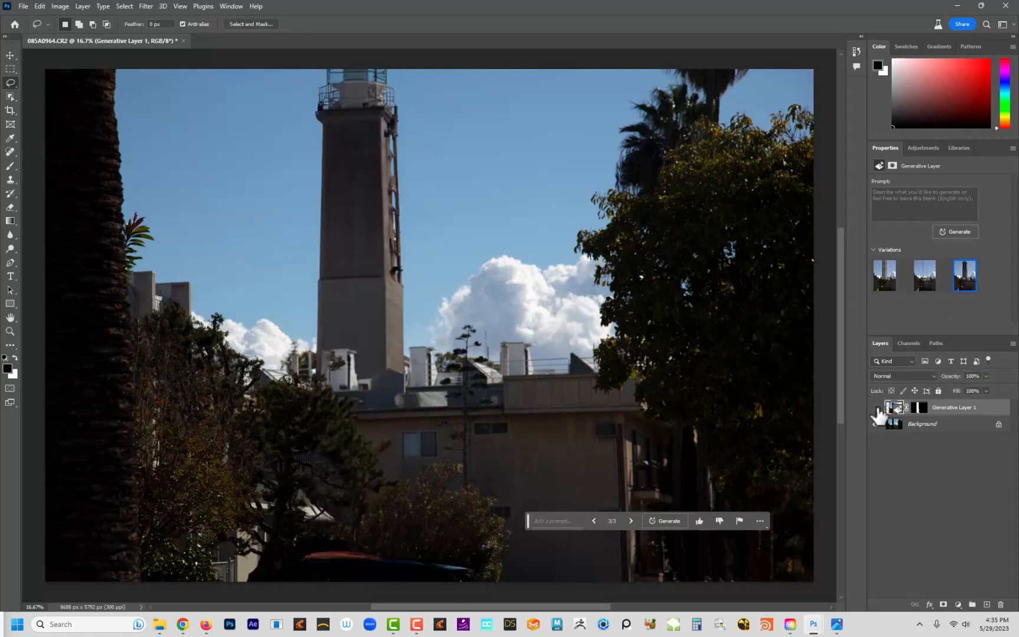
{"action": "left_click", "coordinate": [875, 408]}
{"action": "left_click", "coordinate": [875, 408]}
{"action": "left_click", "coordinate": [876, 407]}
{"action": "left_click", "coordinate": [875, 408]}
{"action": "left_click", "coordinate": [884, 276]}
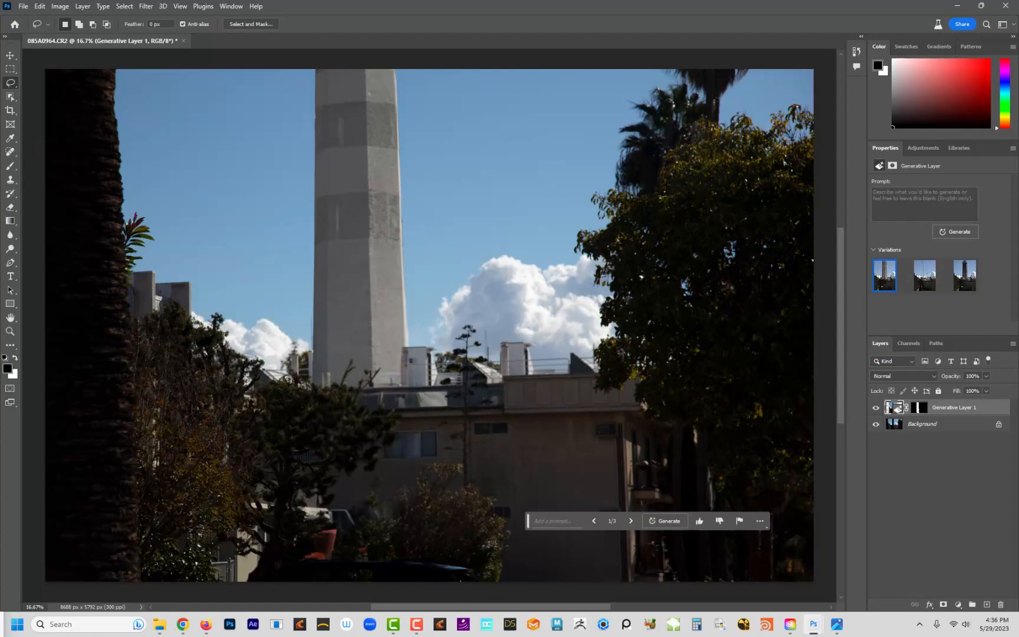
View the second variation of the palm trunk replacement
{"action": "left_click", "coordinate": [925, 277]}
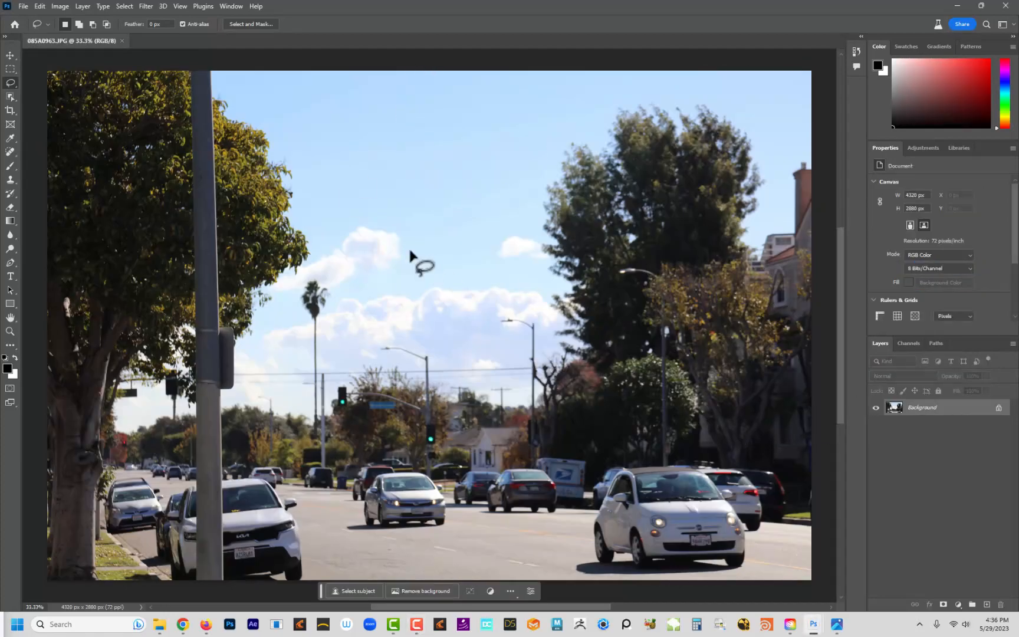
In 085A0963.JPG, widen the canvas to 4800 pixels from the centre anchor, adding white strips on both sides
{"action": "left_click", "coordinate": [59, 6]}
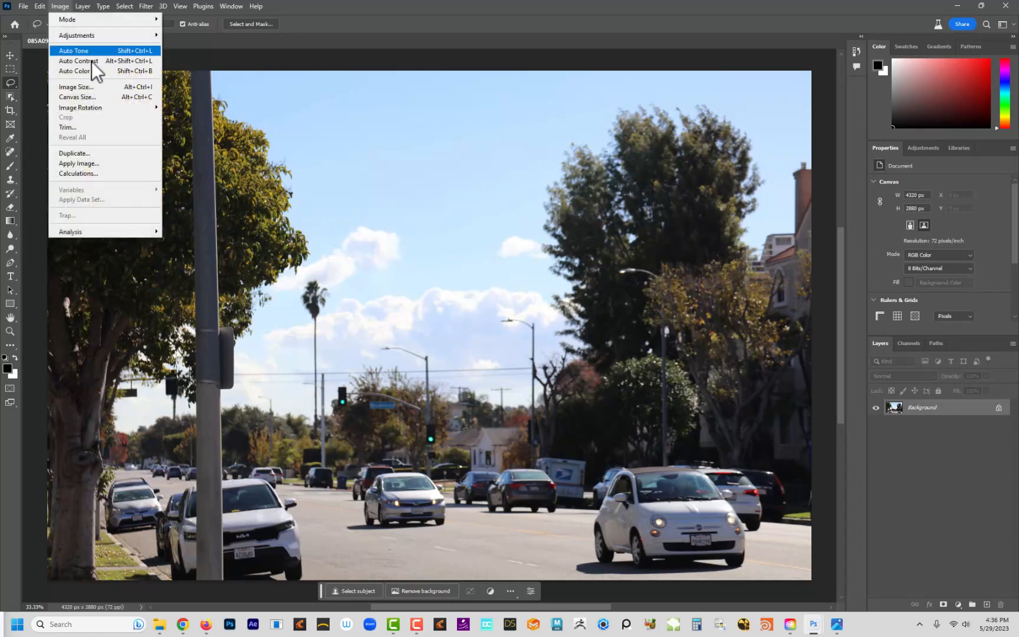
{"action": "left_click", "coordinate": [93, 95]}
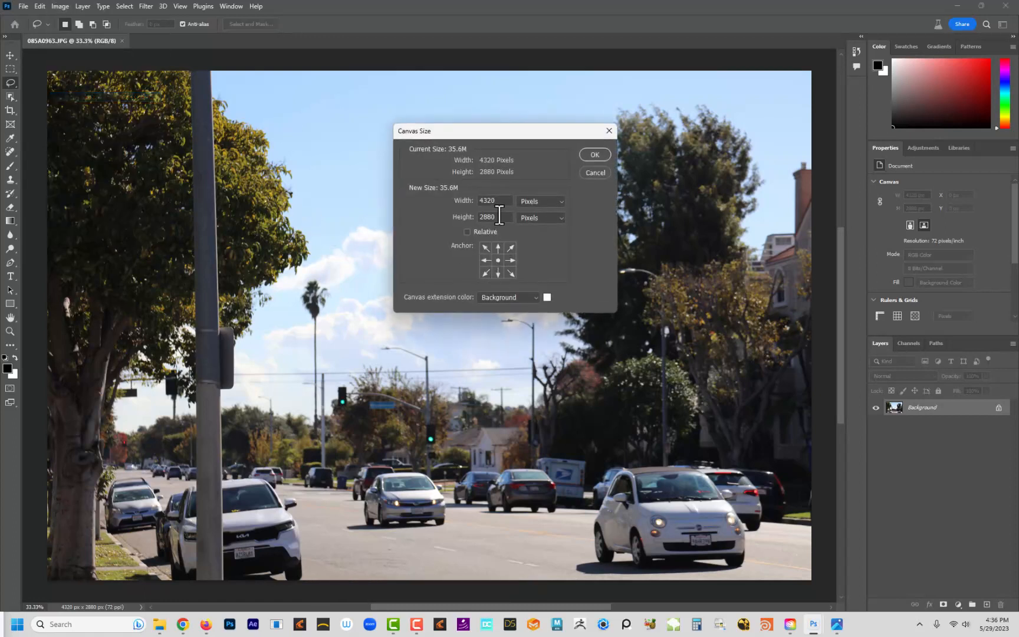
{"action": "type", "text": "4800"}
{"action": "left_click", "coordinate": [592, 155]}
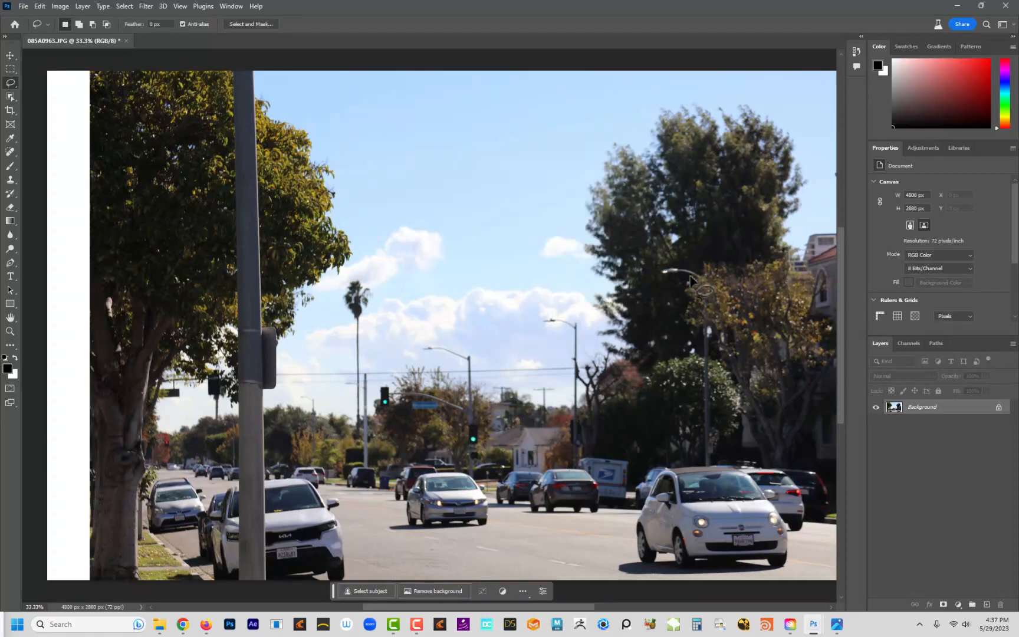
Set the canvas width to 5000 pixels with the anchor at the middle left, extending only the right side
{"action": "key", "text": "ctrl+minus"}
{"action": "key", "text": "ctrl+minus"}
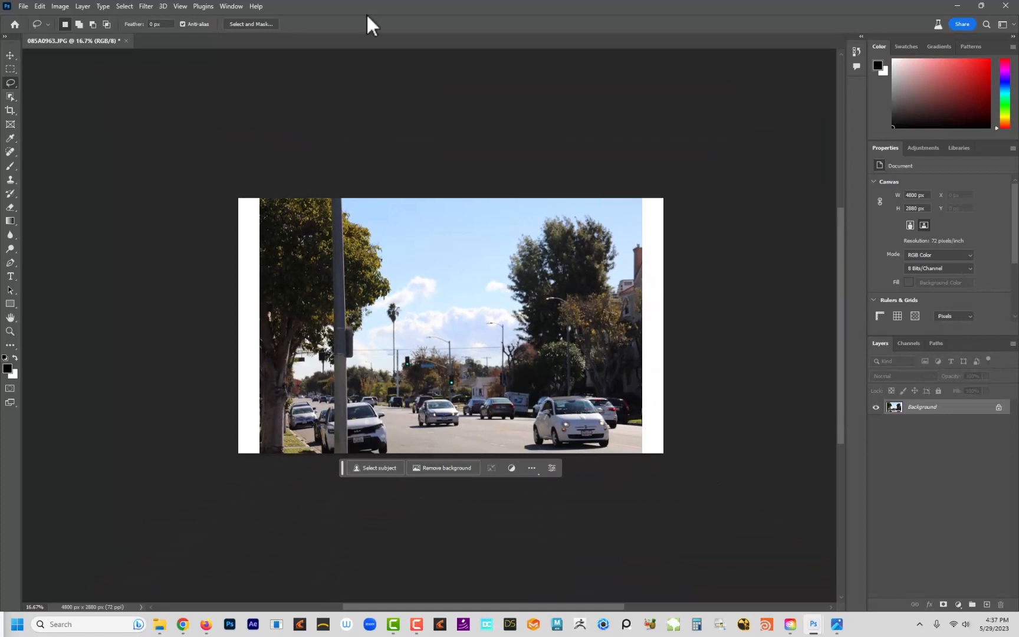
{"action": "left_click", "coordinate": [60, 6]}
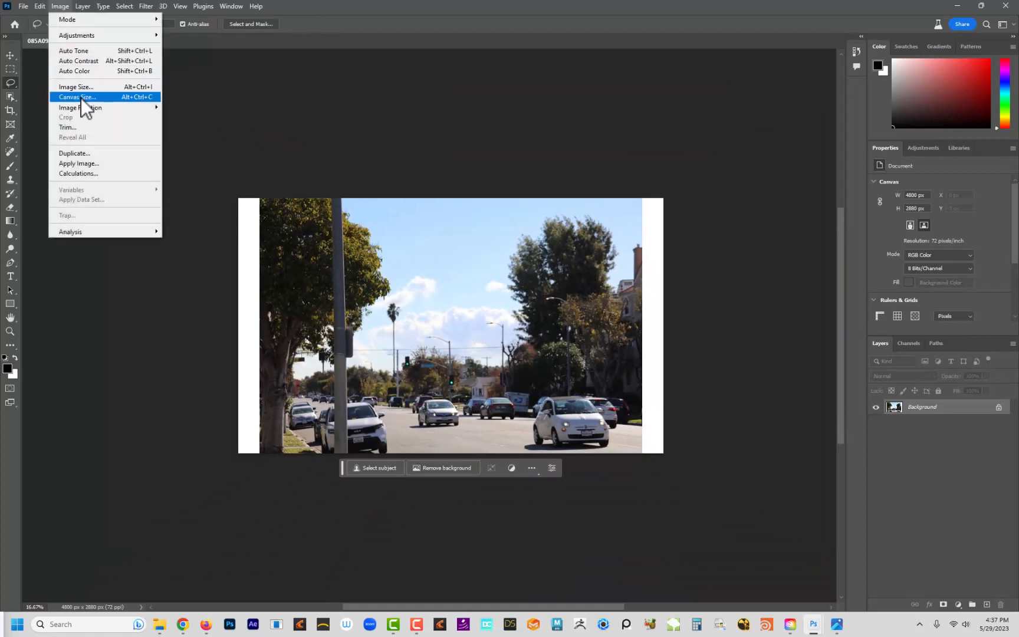
{"action": "left_click", "coordinate": [80, 96]}
{"action": "double_click", "coordinate": [497, 200]}
{"action": "type", "text": "5000"}
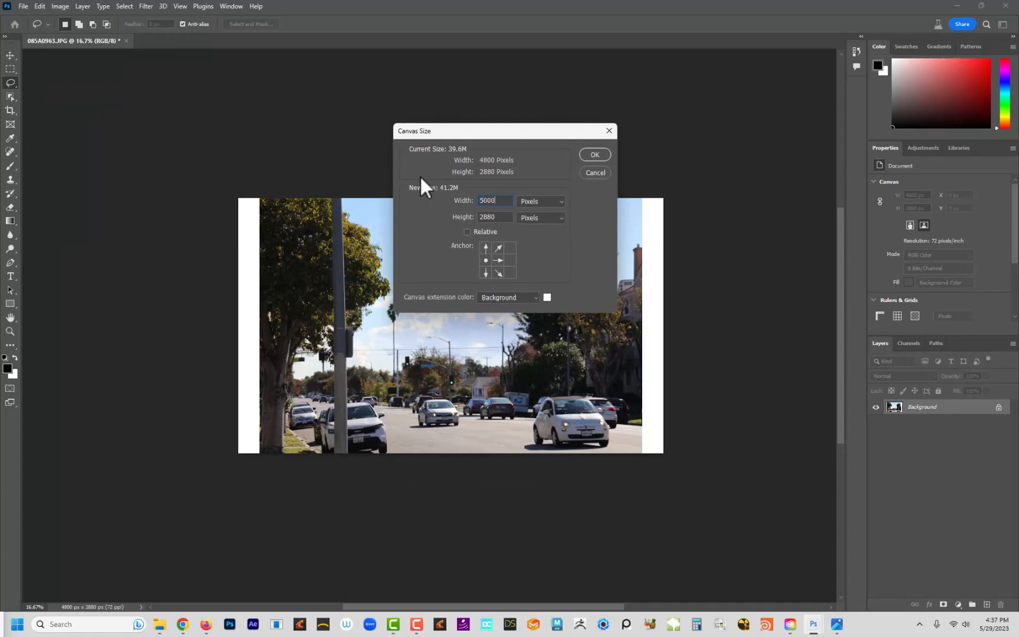
{"action": "left_click", "coordinate": [595, 154]}
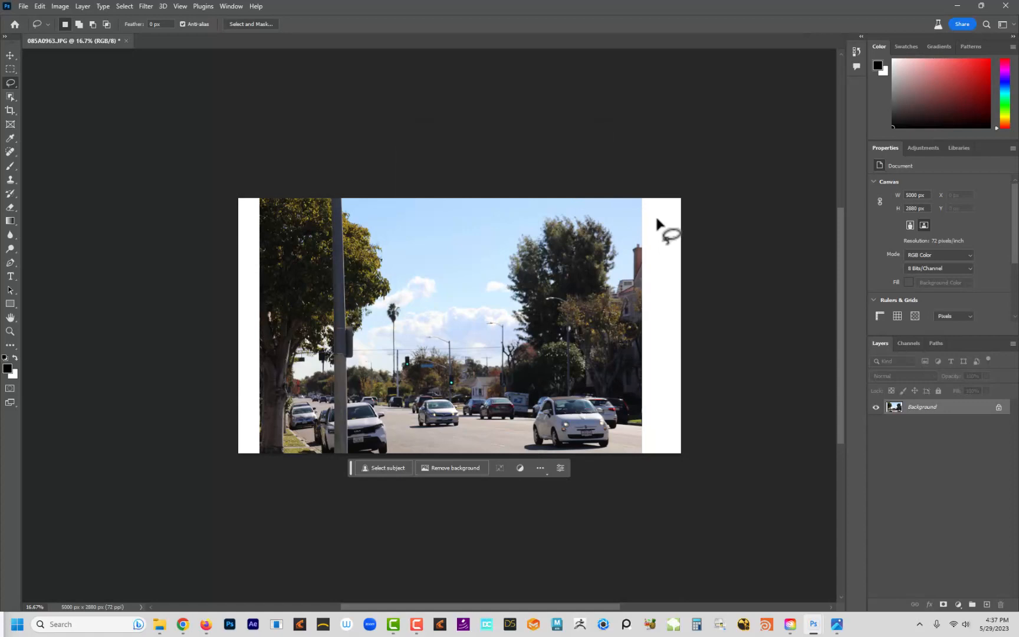
Select both white side strips with the Magic Wand and fill them using a blank-prompt Generative Fill
{"action": "key", "text": "w"}
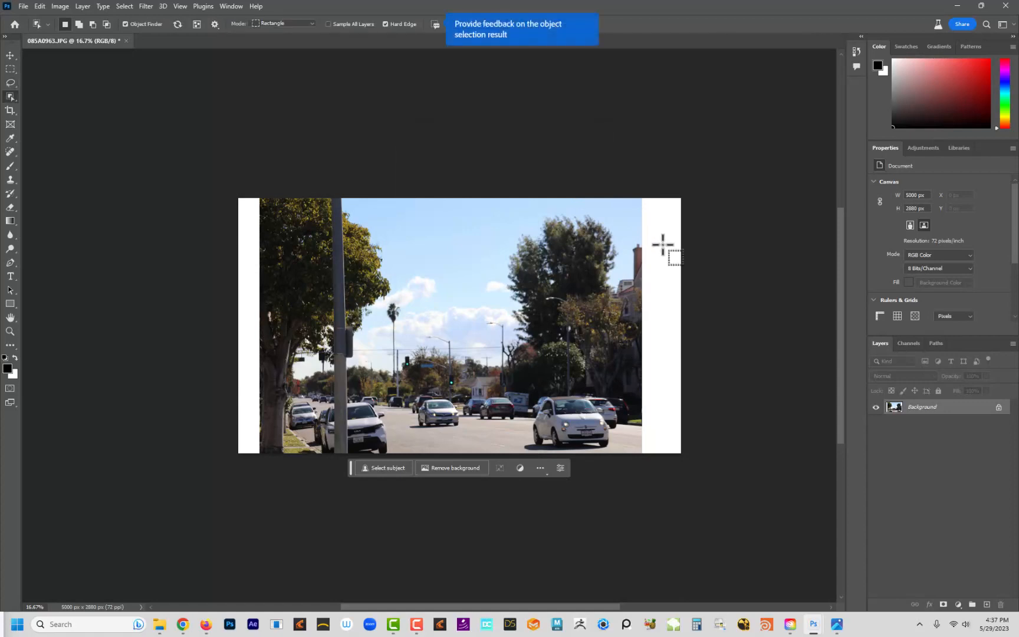
{"action": "key", "text": "shift+w"}
{"action": "key", "text": "shift+w"}
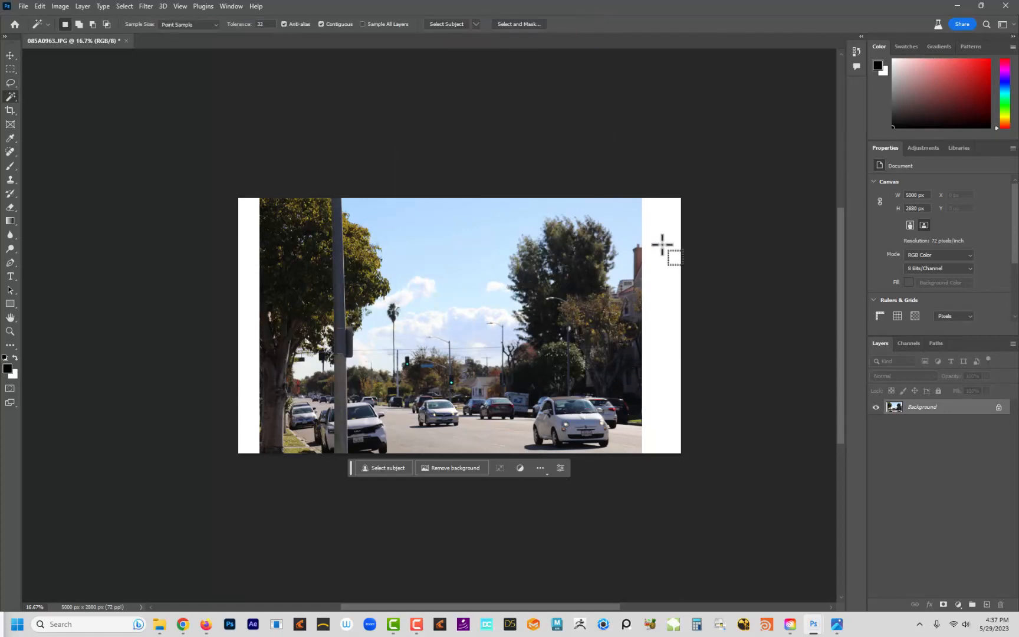
{"action": "left_click", "coordinate": [661, 244]}
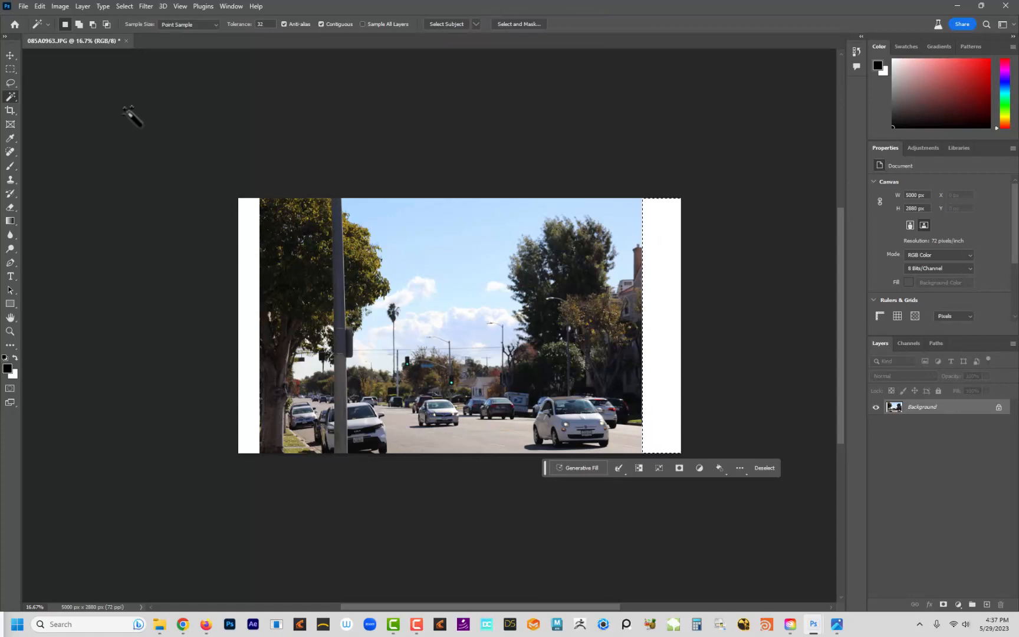
{"action": "left_click", "coordinate": [248, 247]}
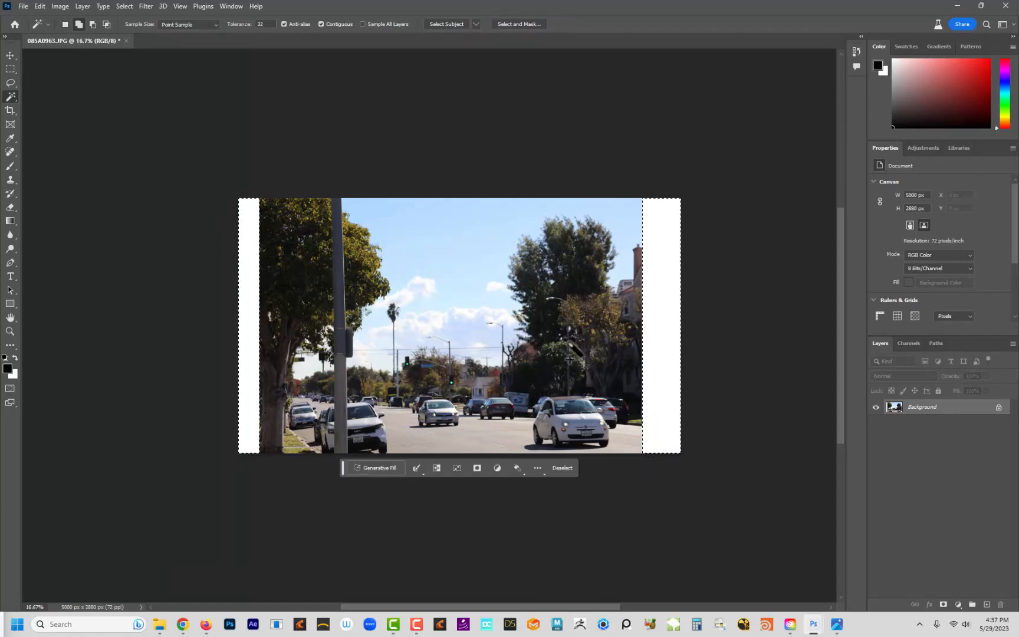
{"action": "left_click", "coordinate": [377, 468]}
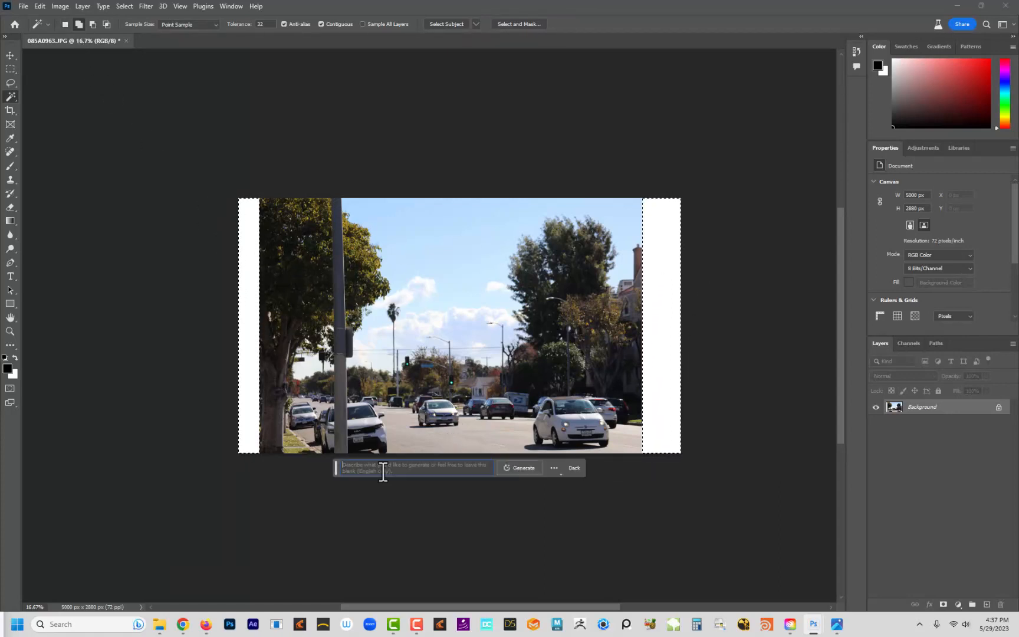
{"action": "left_click", "coordinate": [520, 468]}
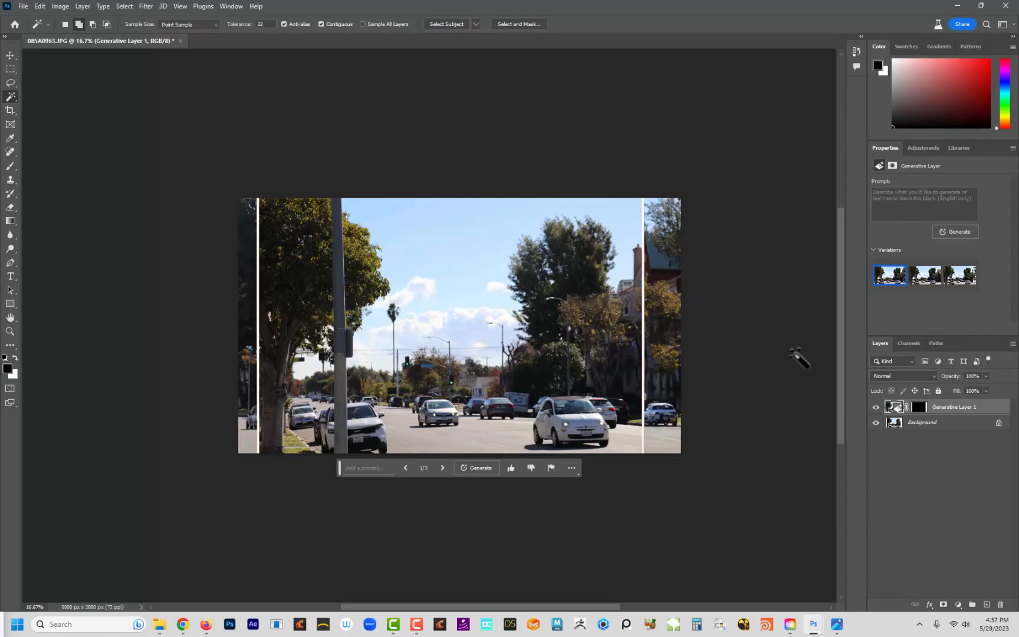
Toggle Generative Layer 1 to compare the filled strips with the white canvas, and leave the layer hidden
{"action": "left_click", "coordinate": [875, 407]}
{"action": "left_click", "coordinate": [876, 407]}
{"action": "left_click", "coordinate": [876, 408]}
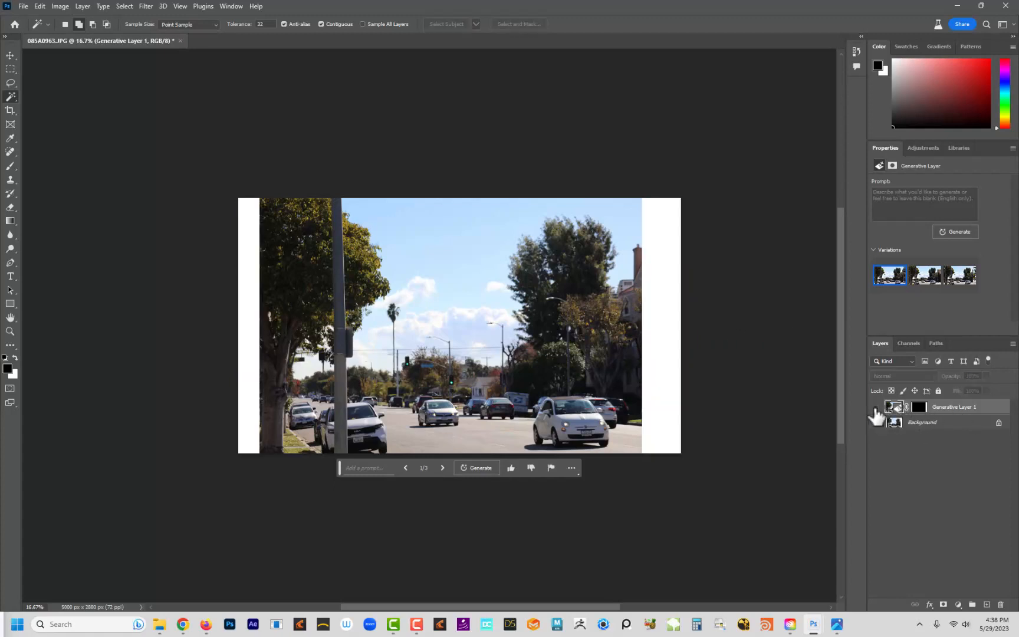
On the Background layer, marquee the right white strip with some overlap into the photo and fill it using a blank-prompt Generative Fill
{"action": "left_click", "coordinate": [912, 424]}
{"action": "key", "text": "m"}
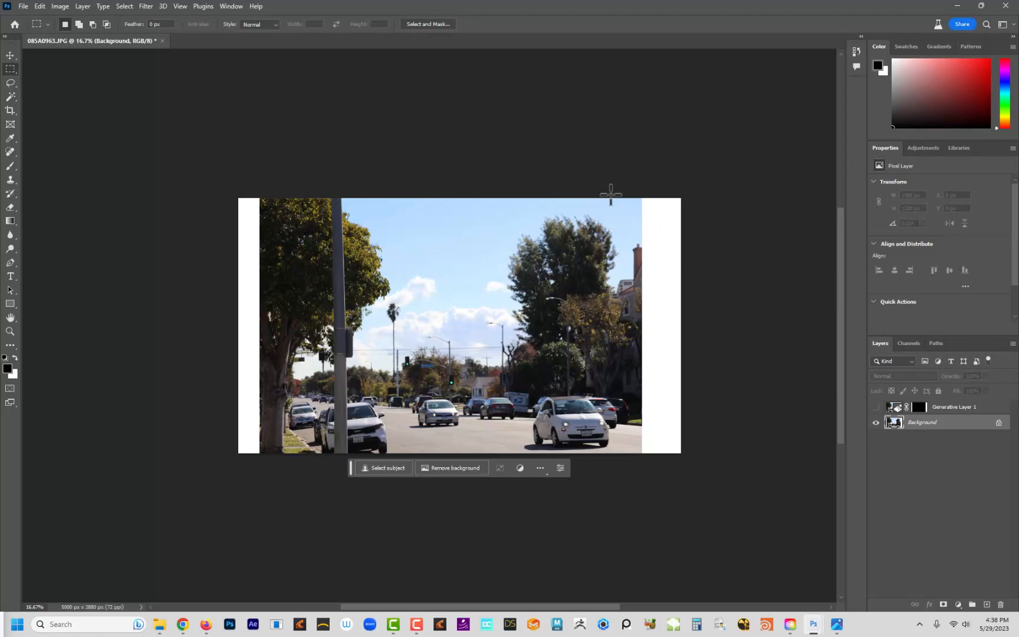
{"action": "left_click_drag", "start_coordinate": [620, 193], "coordinate": [710, 462]}
{"action": "left_click", "coordinate": [563, 467]}
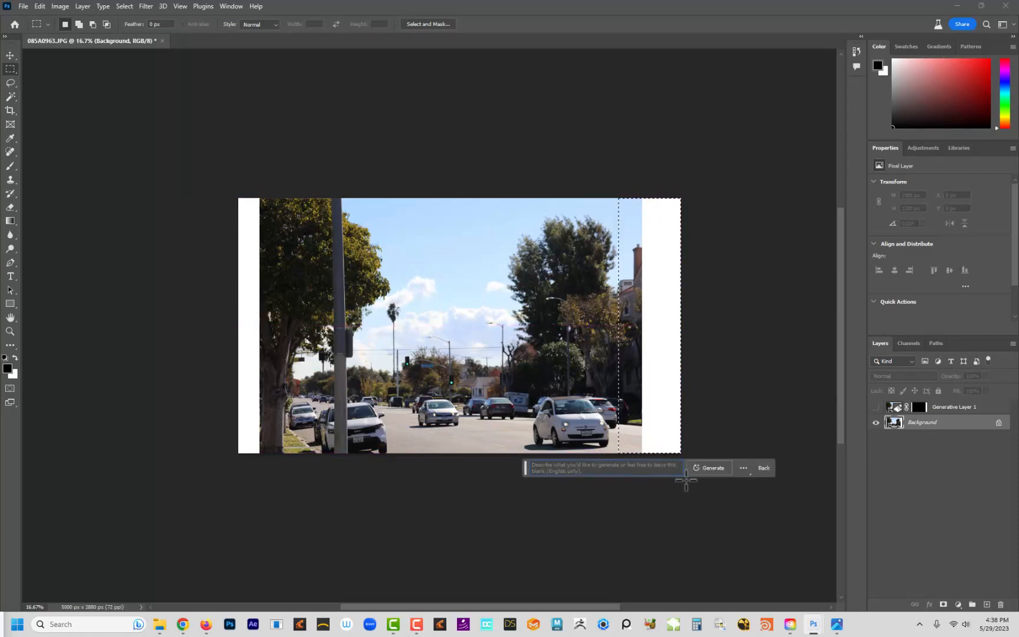
{"action": "left_click", "coordinate": [707, 469]}
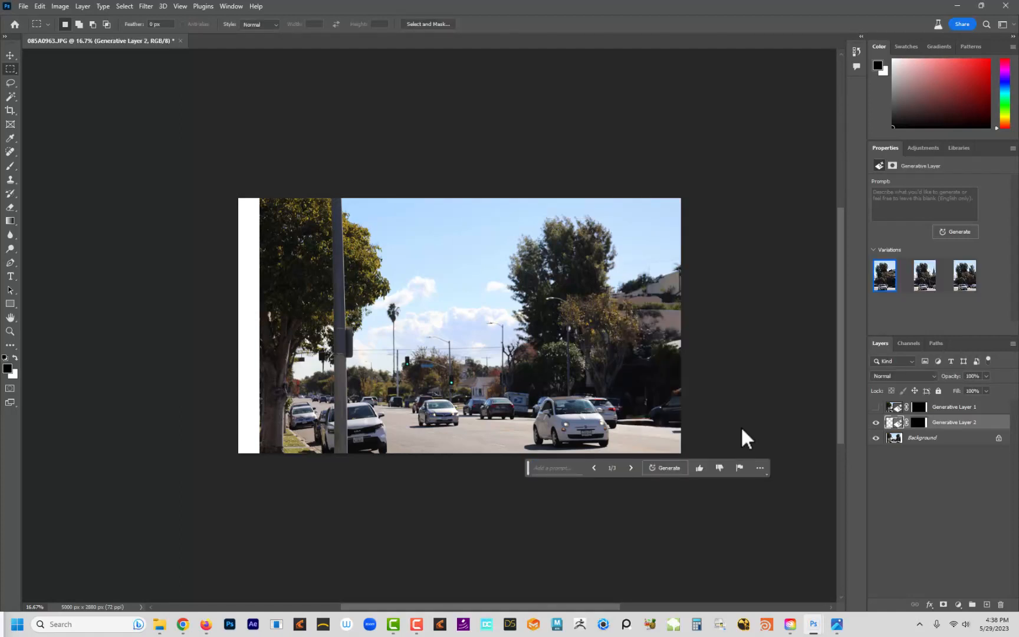
Compare the three variations of the right-side extension on Generative Layer 2 and choose the third one
{"action": "left_click", "coordinate": [924, 282]}
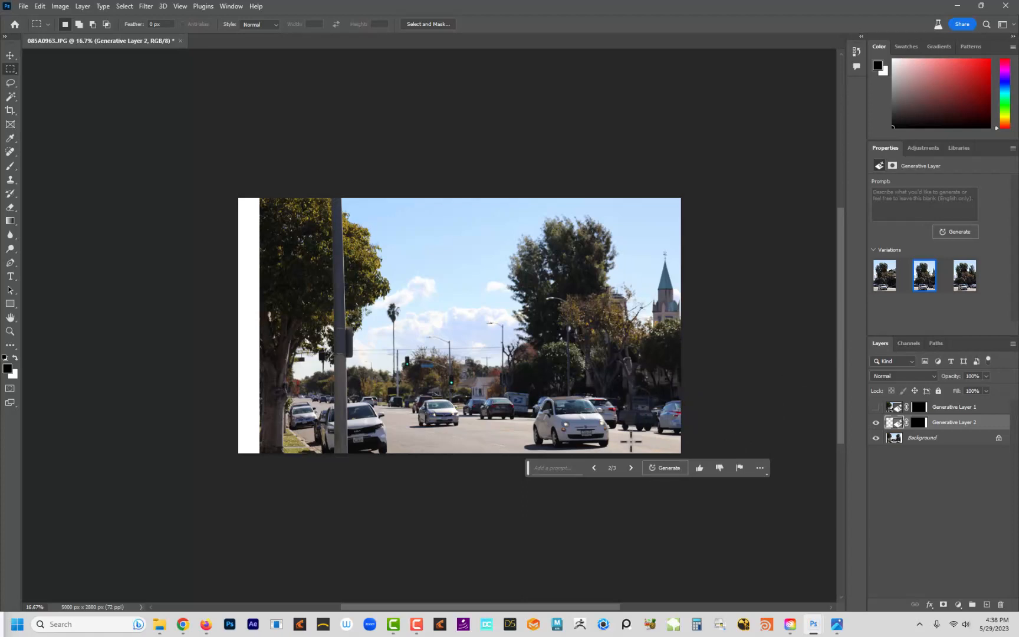
{"action": "left_click", "coordinate": [963, 285]}
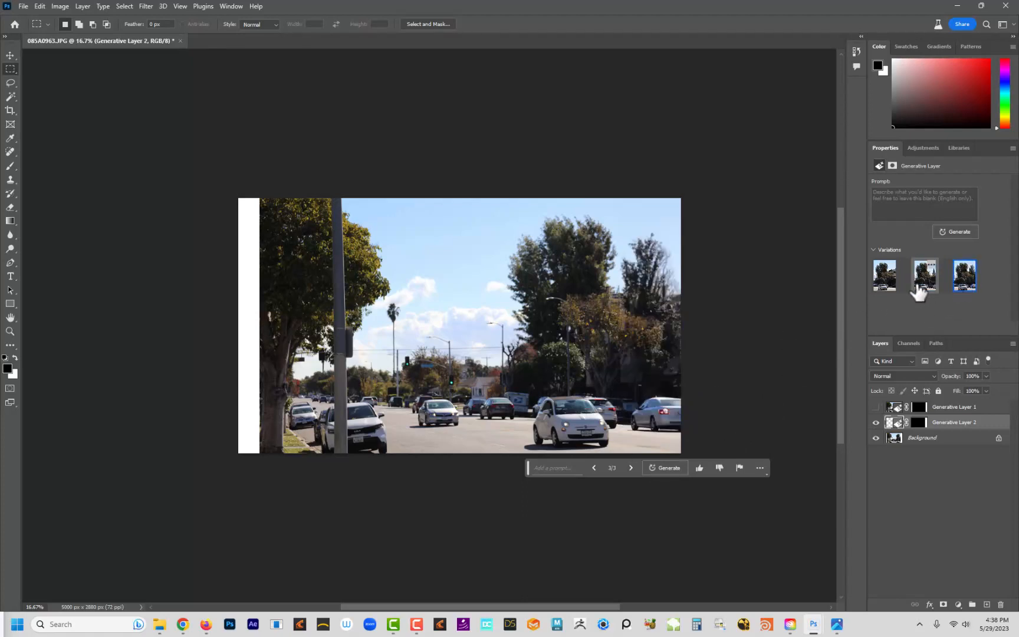
{"action": "left_click", "coordinate": [885, 289]}
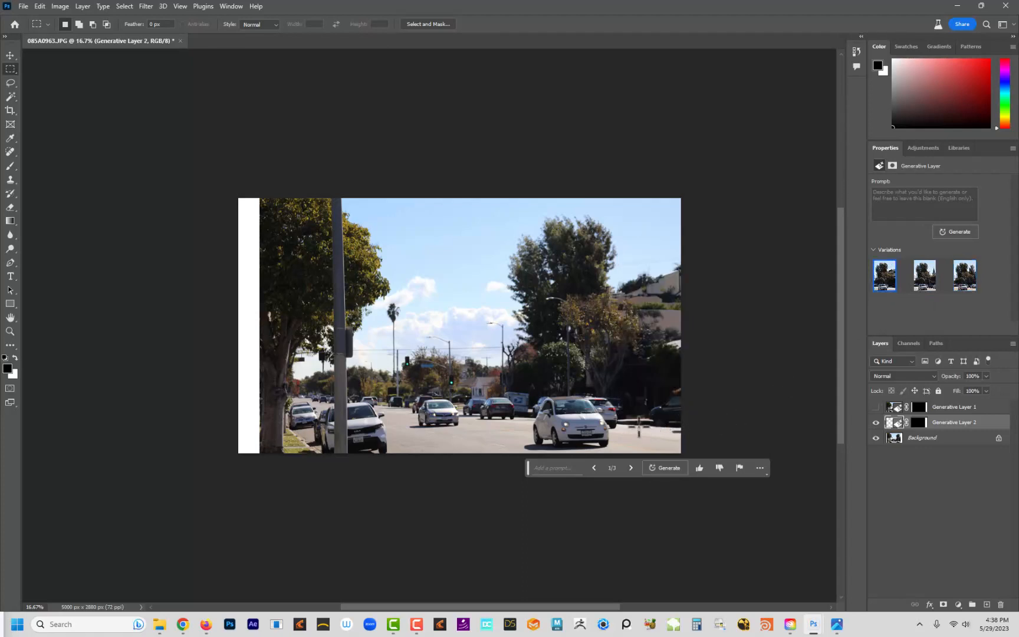
{"action": "left_click", "coordinate": [964, 283]}
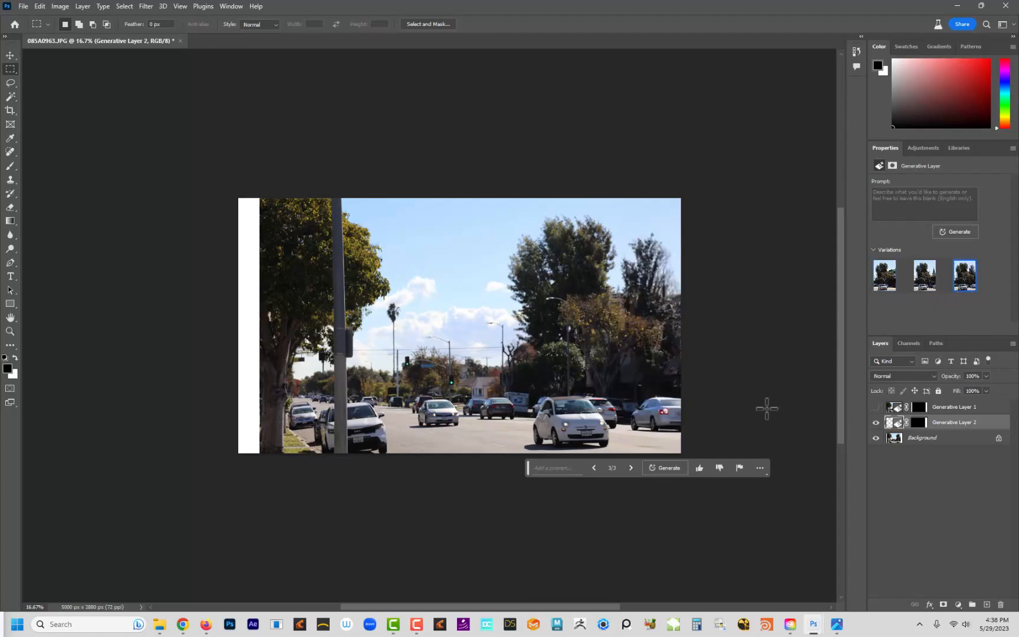
{"action": "left_click", "coordinate": [929, 282]}
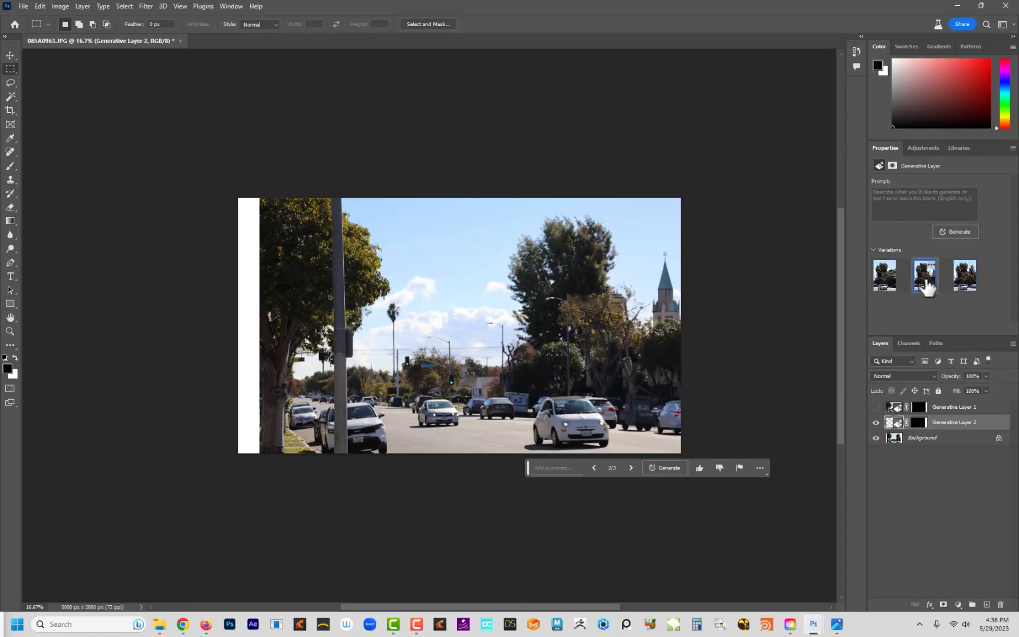
{"action": "left_click", "coordinate": [964, 284]}
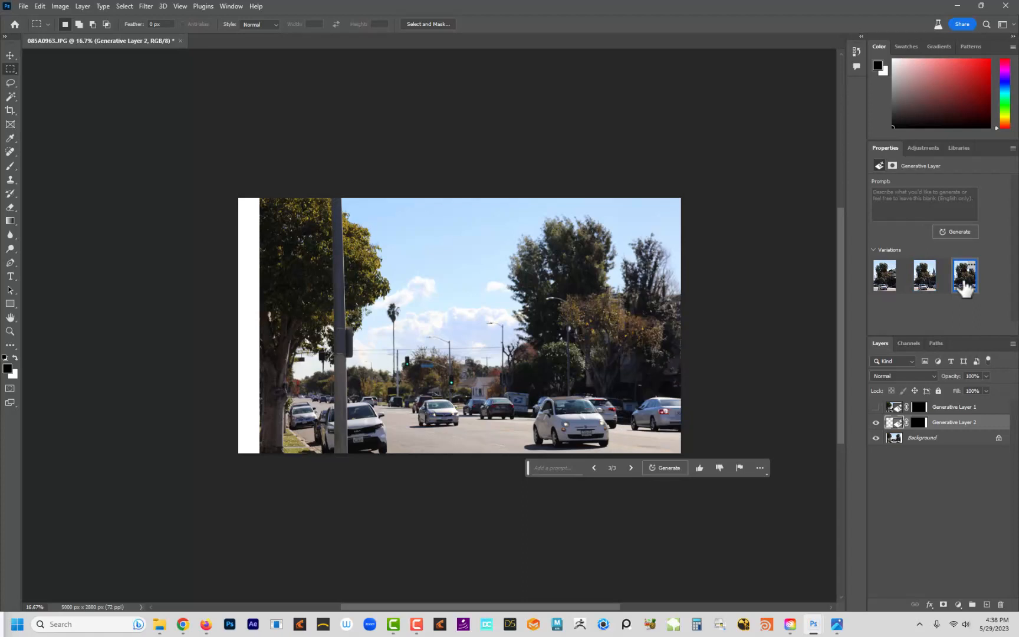
Duplicate Generative Layer 2 under its default name and switch the copy to the second variation
{"action": "right_click", "coordinate": [952, 424]}
{"action": "left_click", "coordinate": [888, 228]}
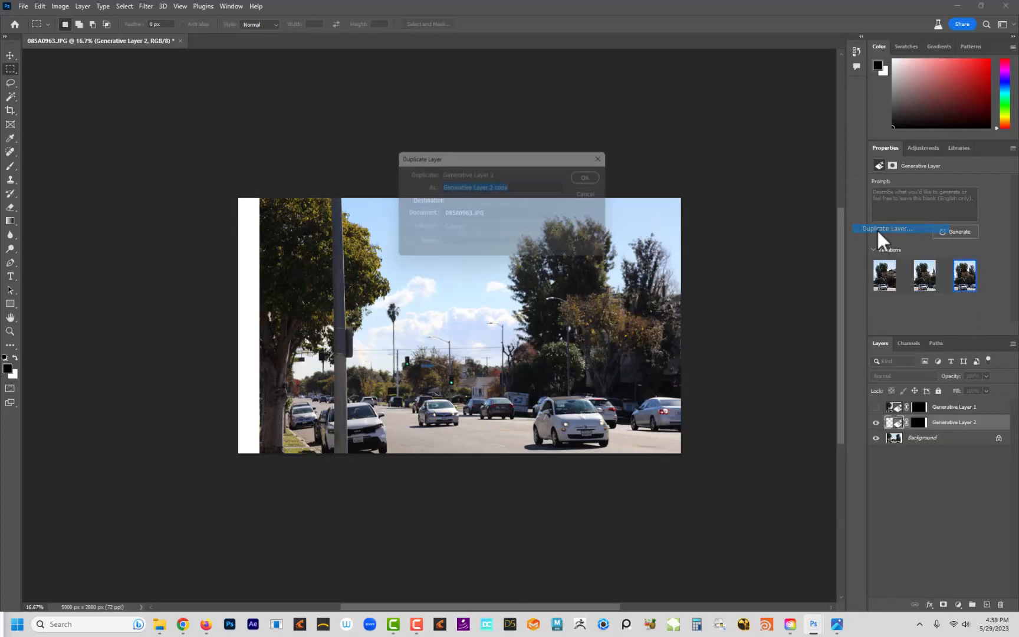
{"action": "left_click", "coordinate": [596, 176]}
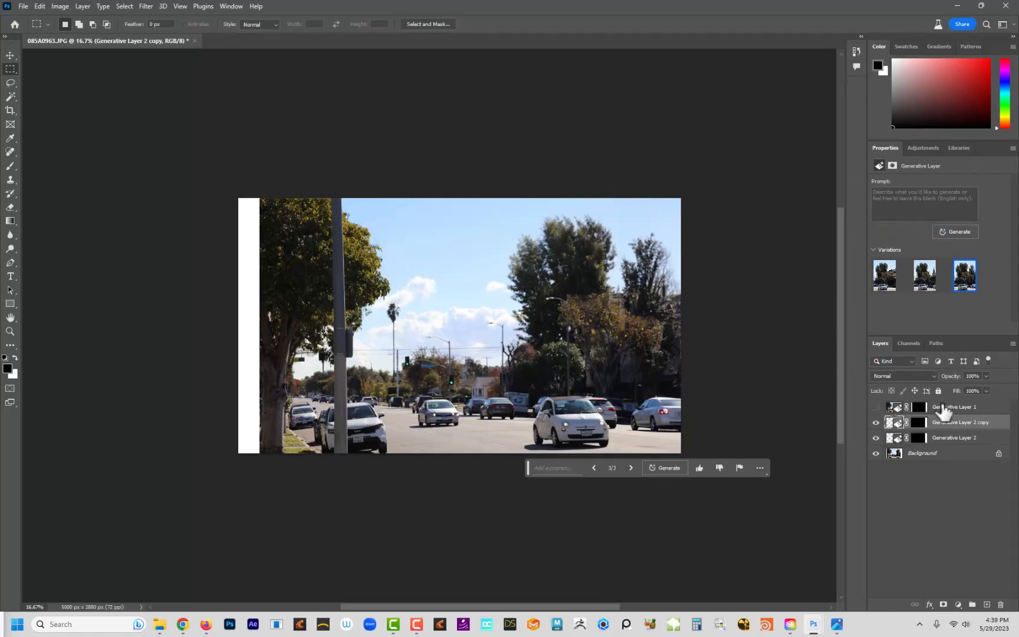
{"action": "left_click", "coordinate": [950, 439]}
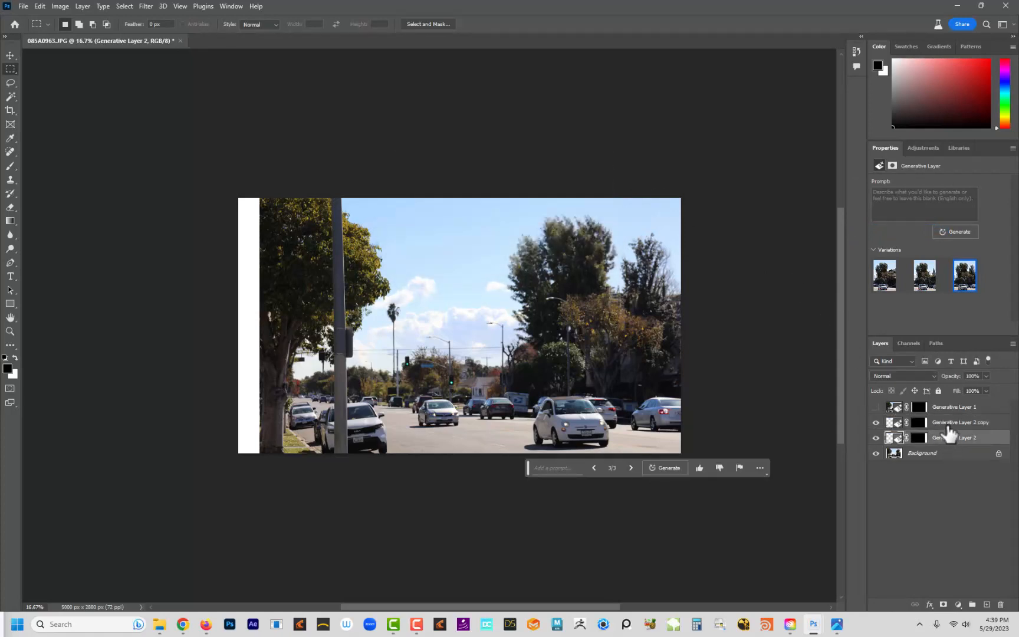
{"action": "left_click", "coordinate": [946, 421]}
{"action": "left_click", "coordinate": [924, 278]}
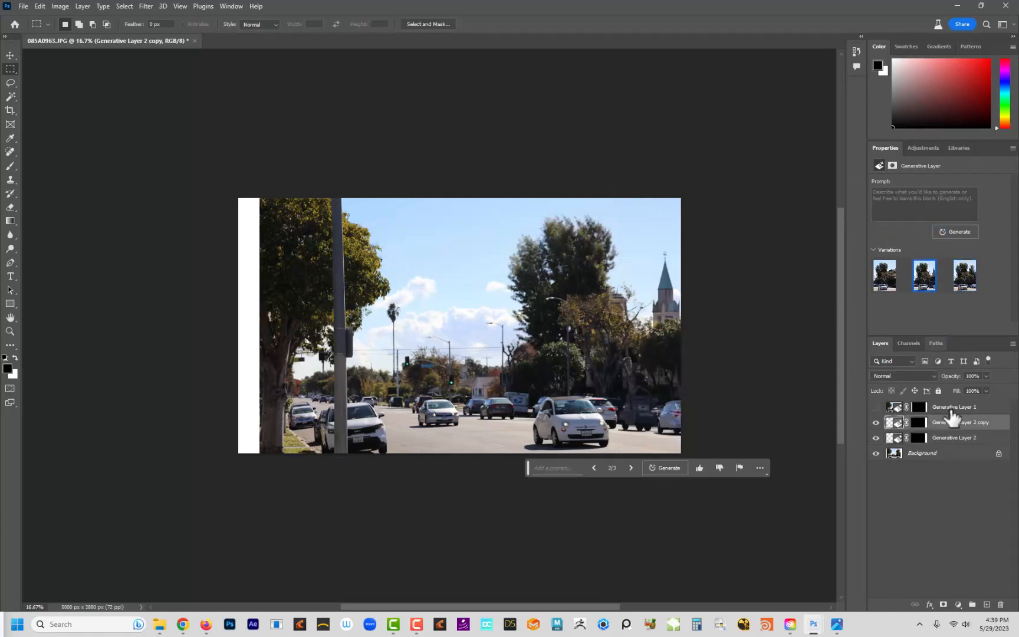
Select Generative Layer 2 and toggle the copy's visibility to compare the second and third variations
{"action": "left_click", "coordinate": [951, 442]}
{"action": "left_click", "coordinate": [875, 422]}
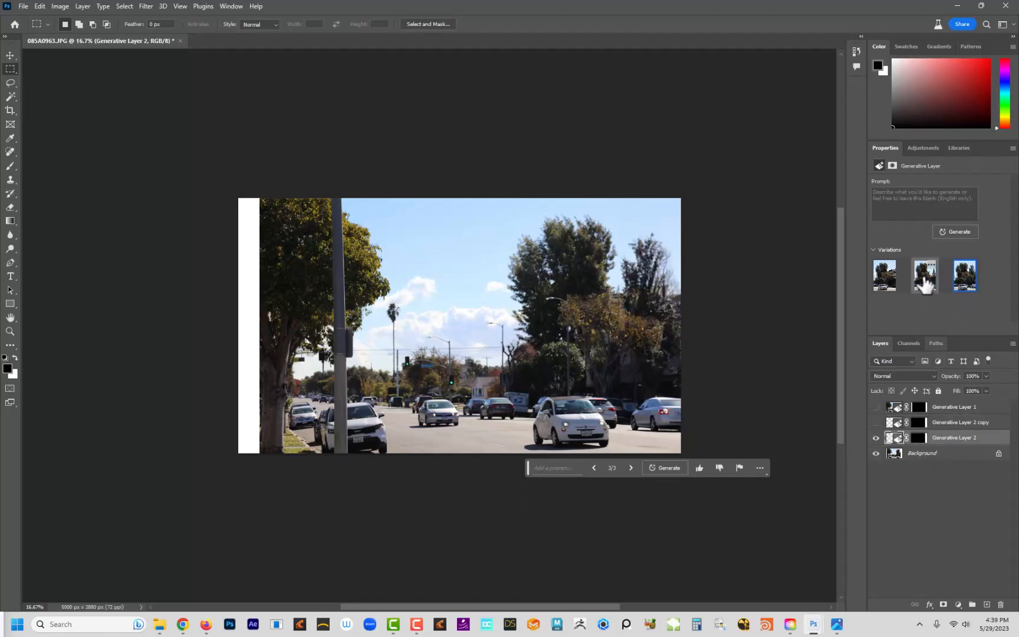
{"action": "left_click", "coordinate": [875, 422]}
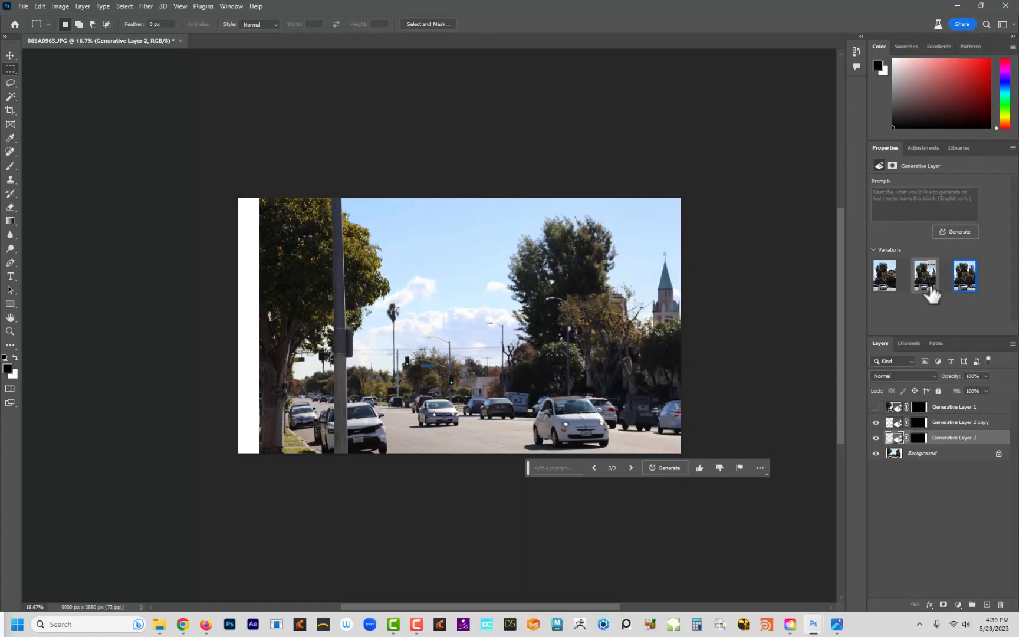
Paint black with the Brush on the Generative Layer 2 copy's mask beside the church tower to reveal the trees from the layer below
{"action": "left_click", "coordinate": [919, 422]}
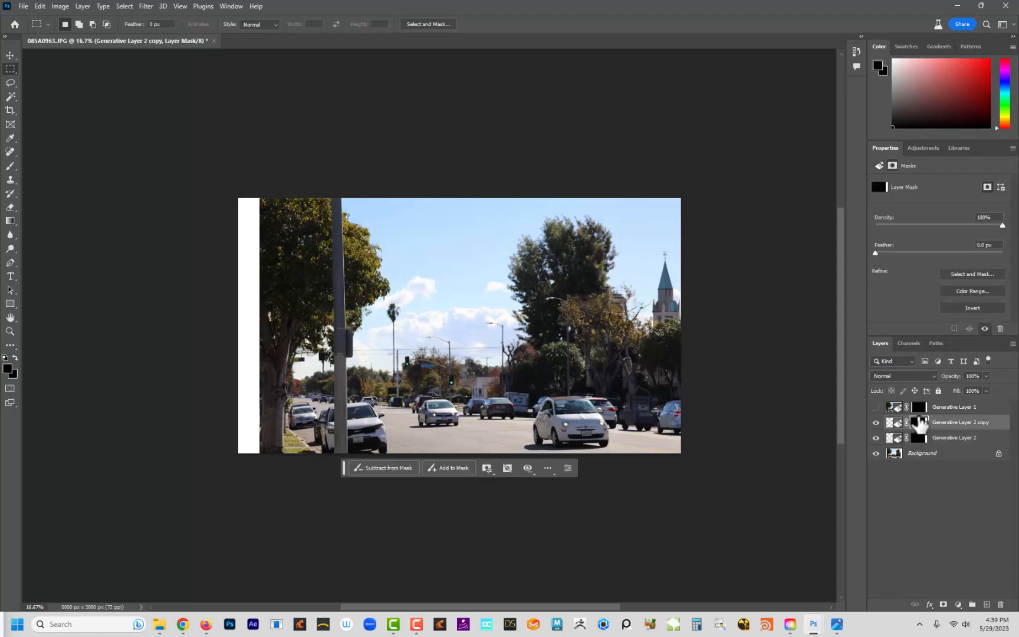
{"action": "key", "text": "b"}
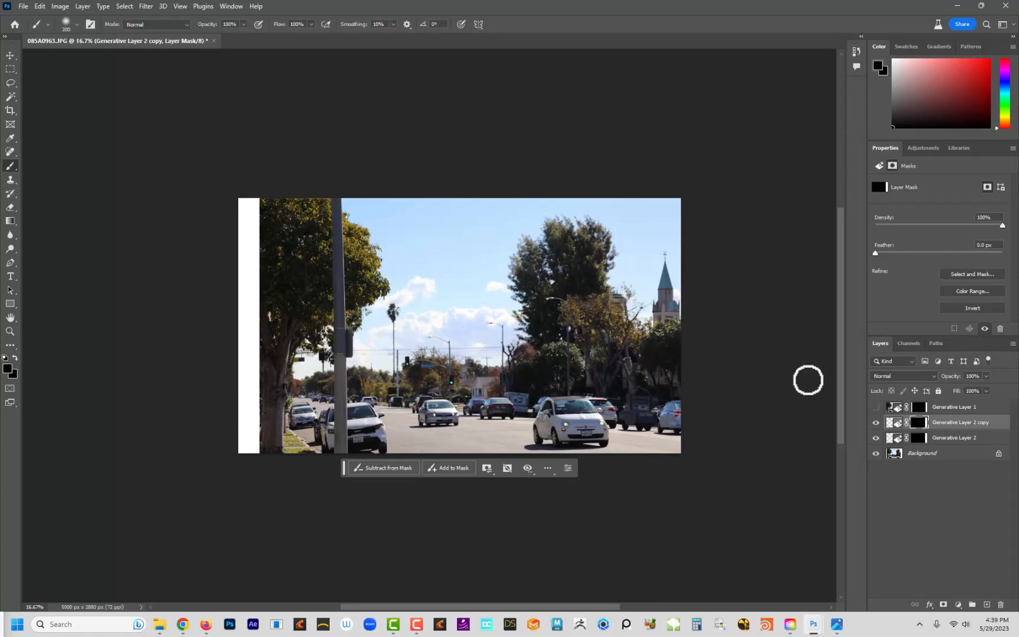
{"action": "left_click", "coordinate": [875, 422]}
{"action": "left_click", "coordinate": [875, 423]}
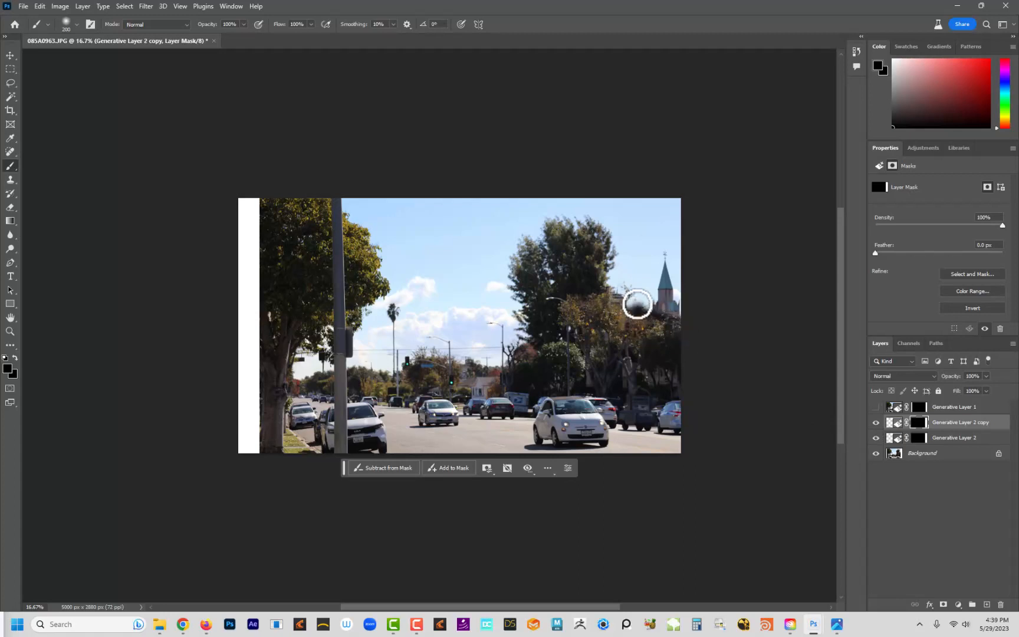
{"action": "mouse_move", "coordinate": [623, 305]}
{"action": "left_mouse_down"}
{"action": "mouse_move", "coordinate": [640, 287]}
{"action": "mouse_move", "coordinate": [663, 316]}
{"action": "mouse_move", "coordinate": [637, 281]}
{"action": "mouse_move", "coordinate": [656, 309]}
{"action": "left_mouse_up"}
Paint black on the Generative Layer 2 copy's mask over the dark parked vehicle beneath the church trees
{"action": "left_click", "coordinate": [919, 439]}
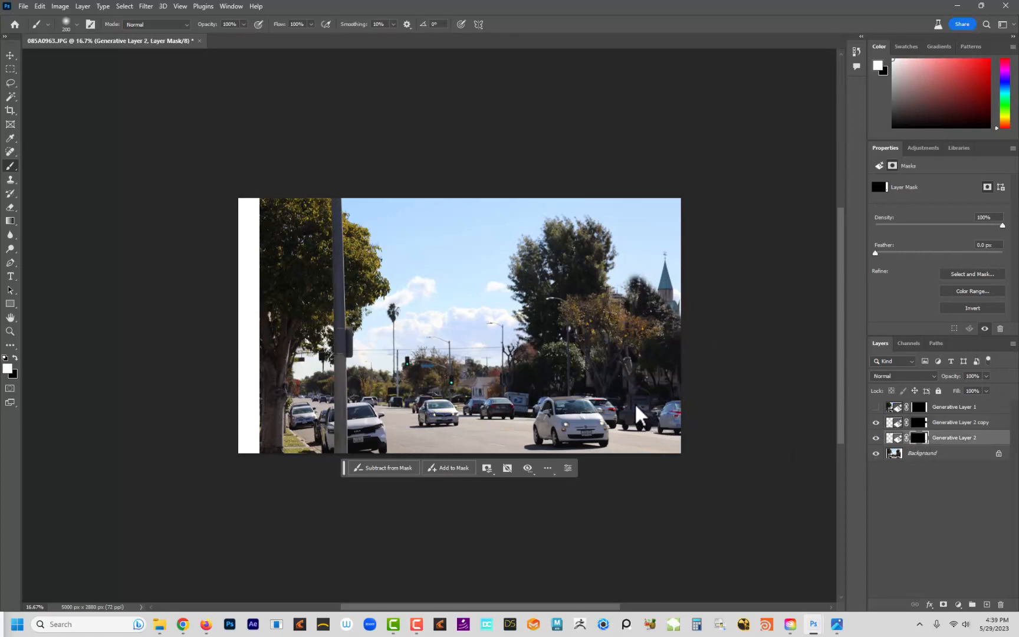
{"action": "key", "text": "x"}
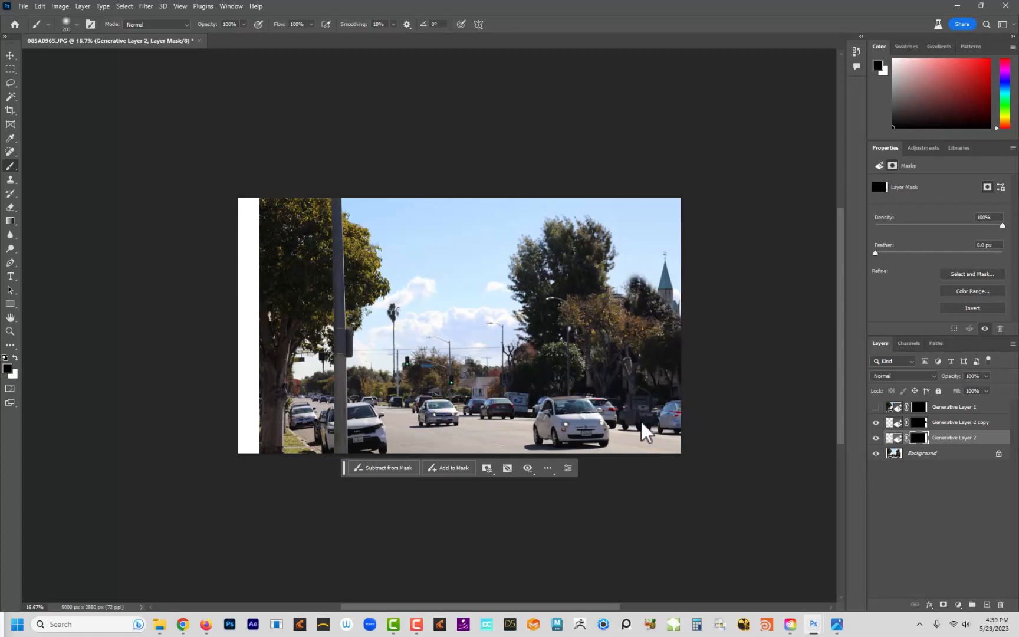
{"action": "left_click", "coordinate": [918, 423]}
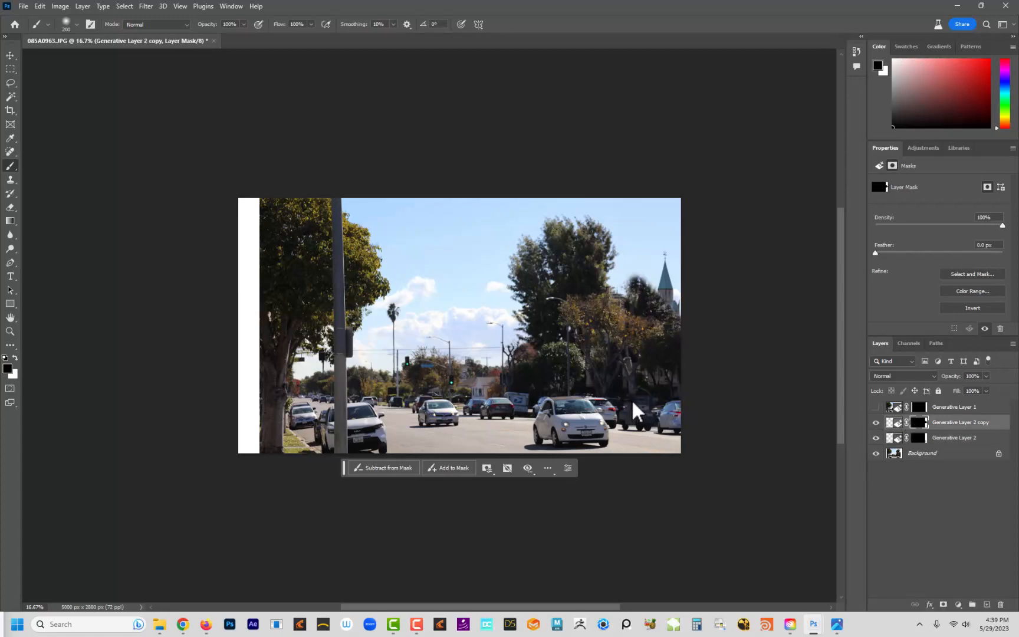
{"action": "mouse_move", "coordinate": [633, 410]}
{"action": "left_mouse_down"}
{"action": "mouse_move", "coordinate": [628, 430]}
{"action": "mouse_move", "coordinate": [643, 430]}
{"action": "left_mouse_up"}
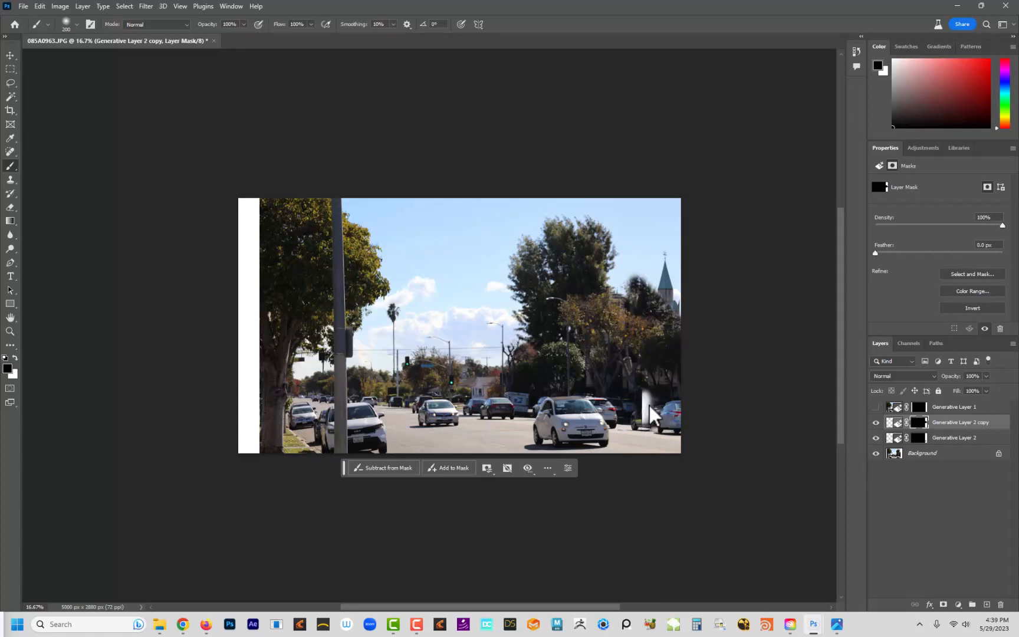
Paint white on the Generative Layer 2 mask over the pale gap among the parked cars to fill in the missing car
{"action": "left_click", "coordinate": [914, 439]}
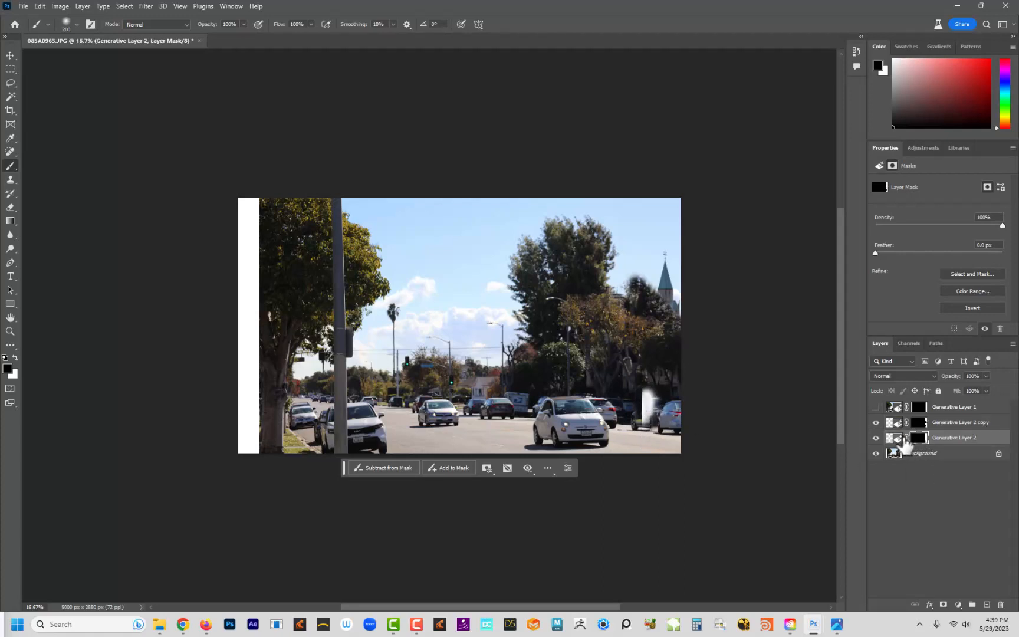
{"action": "key", "text": "x"}
{"action": "mouse_move", "coordinate": [646, 393]}
{"action": "left_mouse_down"}
{"action": "mouse_move", "coordinate": [642, 415]}
{"action": "mouse_move", "coordinate": [653, 406]}
{"action": "left_mouse_up"}
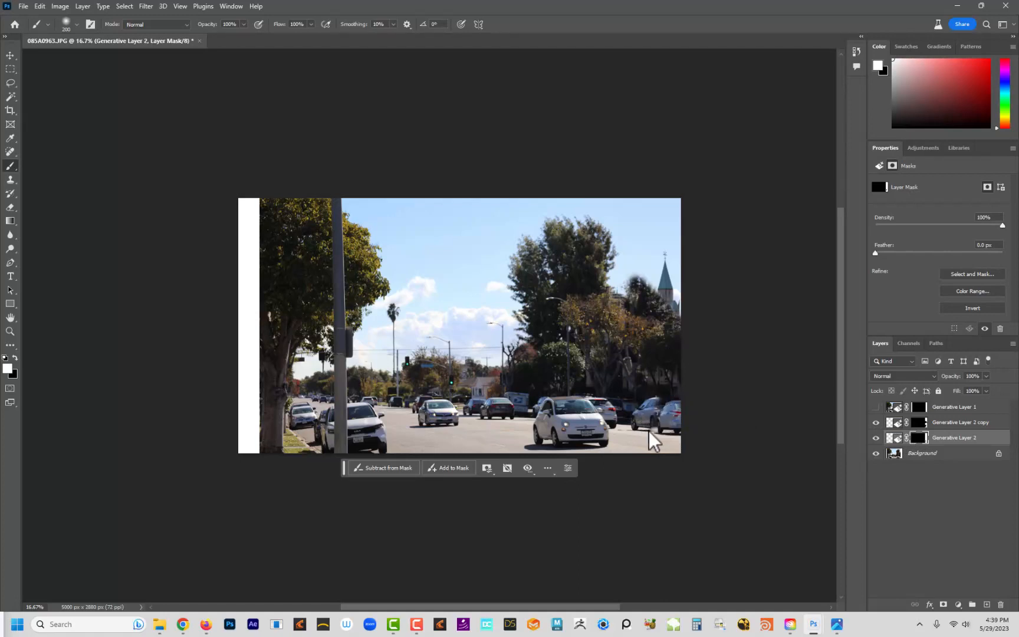
Paint black on the Generative Layer 2 copy's mask over the car at the photo's right edge and toggle the copy's visibility to compare
{"action": "left_click", "coordinate": [918, 423]}
{"action": "key", "text": "x"}
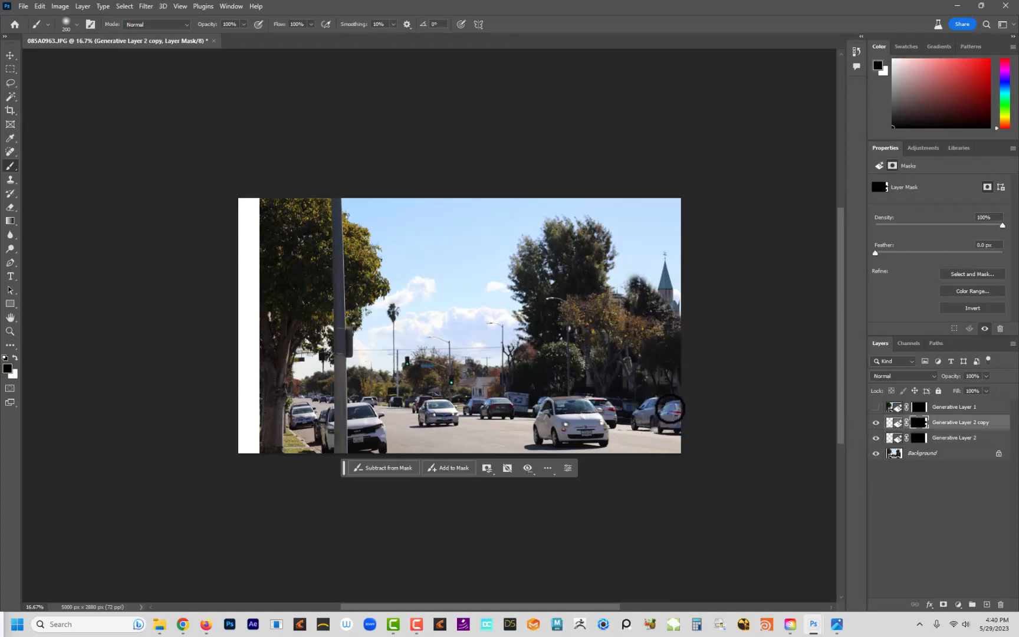
{"action": "mouse_move", "coordinate": [672, 407]}
{"action": "left_mouse_down"}
{"action": "mouse_move", "coordinate": [654, 432]}
{"action": "mouse_move", "coordinate": [686, 429]}
{"action": "mouse_move", "coordinate": [644, 424]}
{"action": "mouse_move", "coordinate": [702, 430]}
{"action": "mouse_move", "coordinate": [675, 431]}
{"action": "mouse_move", "coordinate": [698, 404]}
{"action": "left_mouse_up"}
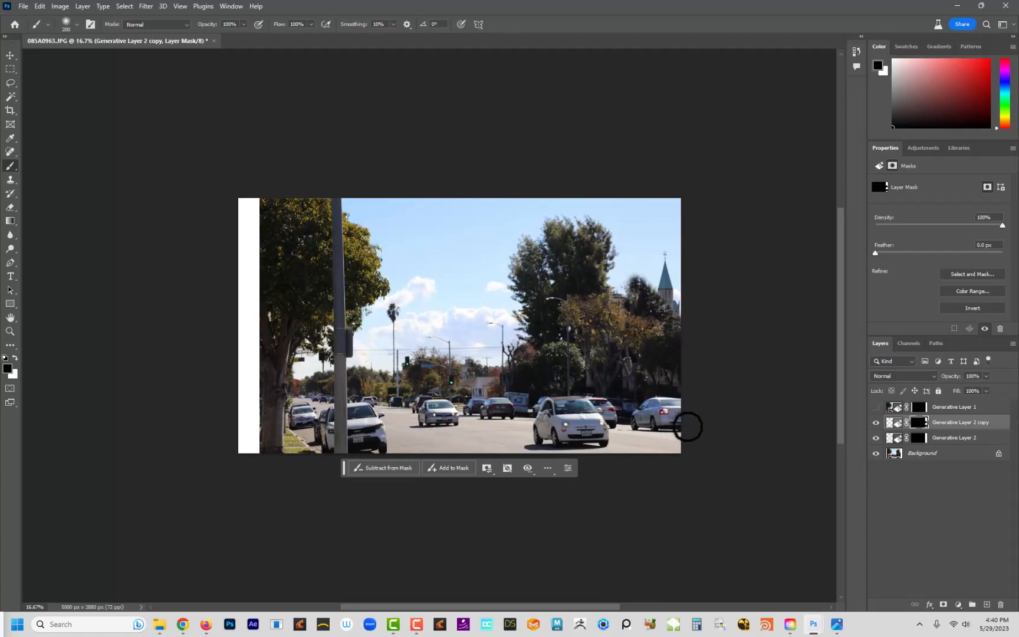
{"action": "left_click", "coordinate": [875, 422]}
{"action": "left_click", "coordinate": [875, 423]}
{"action": "left_click", "coordinate": [876, 422]}
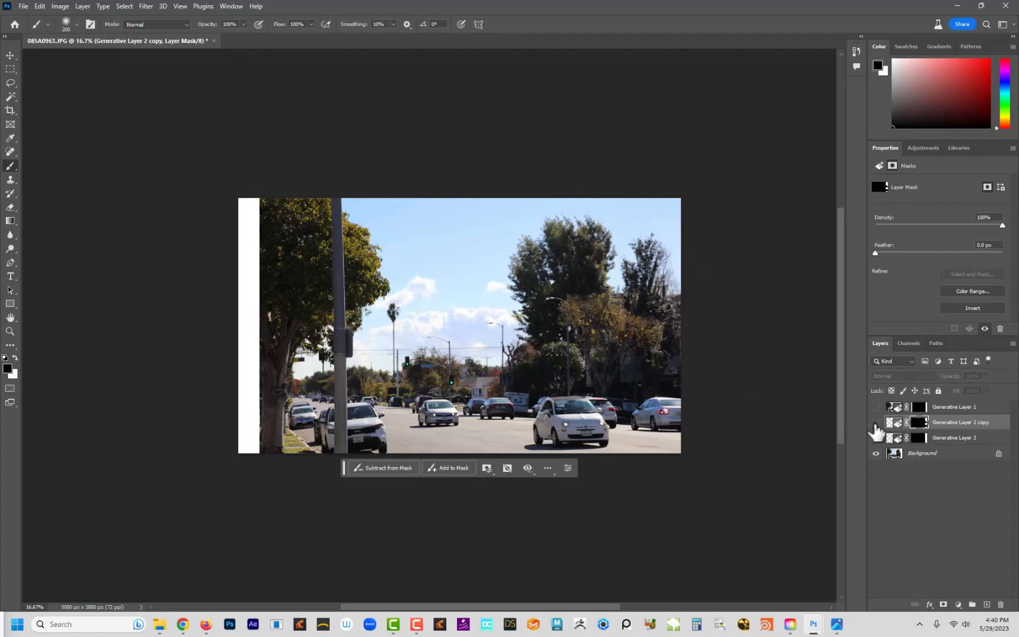
{"action": "left_click", "coordinate": [876, 422]}
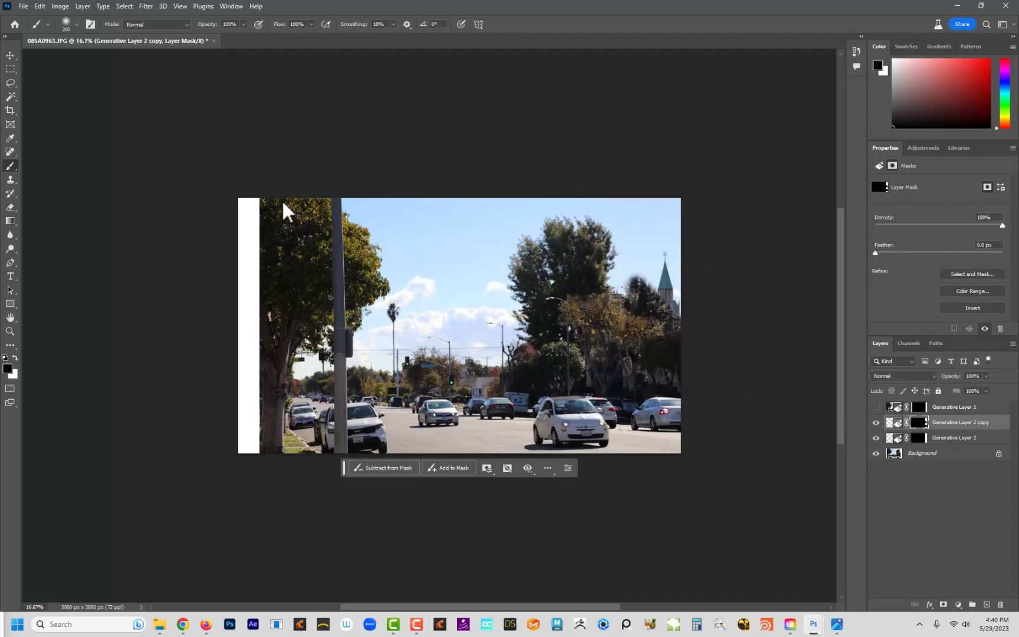
Select the white strip at the photo's left side with some overlap onto the tree and run Generative Fill with a blank prompt
{"action": "key", "text": "m"}
{"action": "left_click_drag", "start_coordinate": [235, 170], "coordinate": [260, 375]}
{"action": "left_click_drag", "start_coordinate": [270, 449], "coordinate": [284, 454]}
{"action": "left_click", "coordinate": [176, 467]}
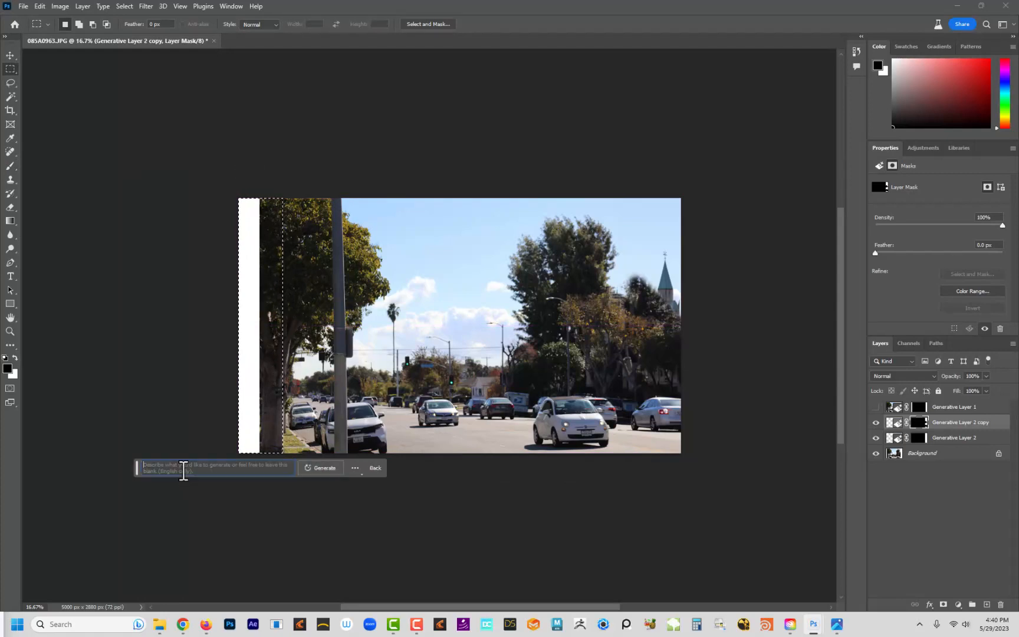
{"action": "left_click", "coordinate": [320, 469]}
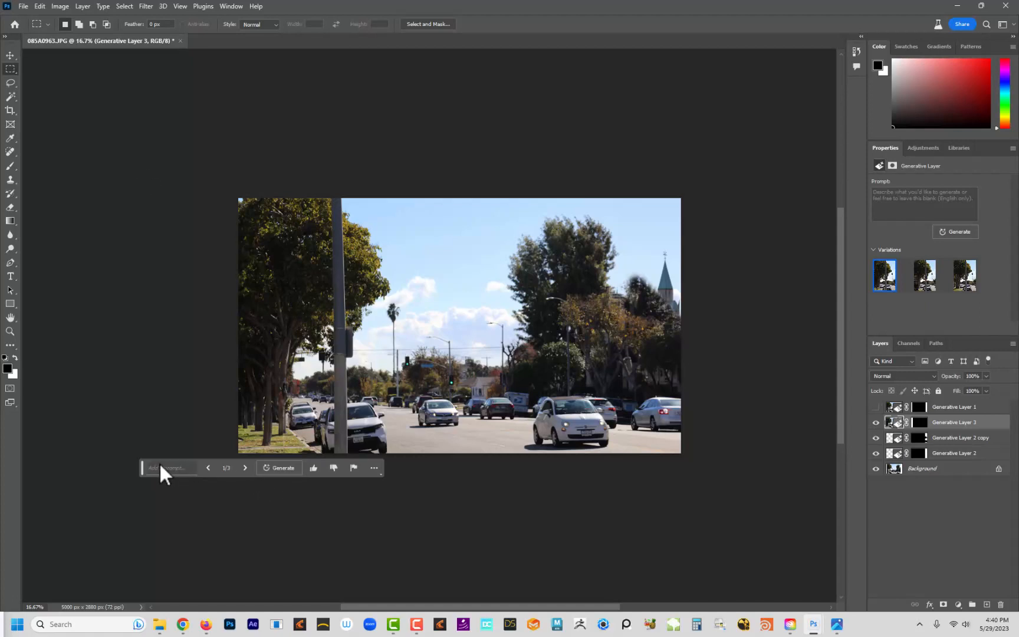
Compare the three variations of the left-side extension and toggle Generative Layer 3's visibility to check it against the blank strip
{"action": "left_click_drag", "start_coordinate": [140, 466], "coordinate": [271, 517]}
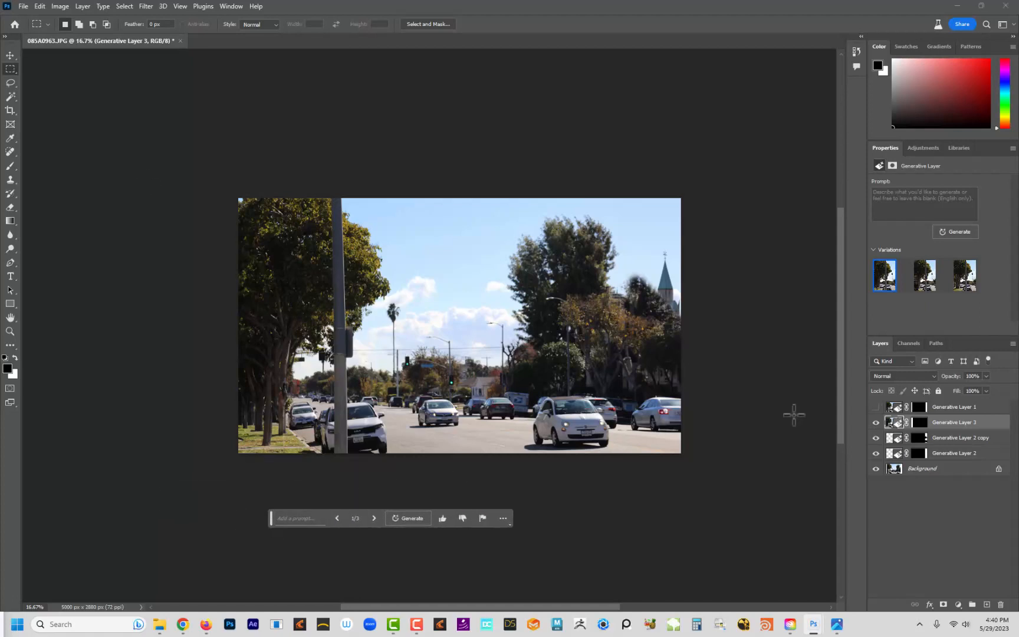
{"action": "left_click", "coordinate": [924, 277]}
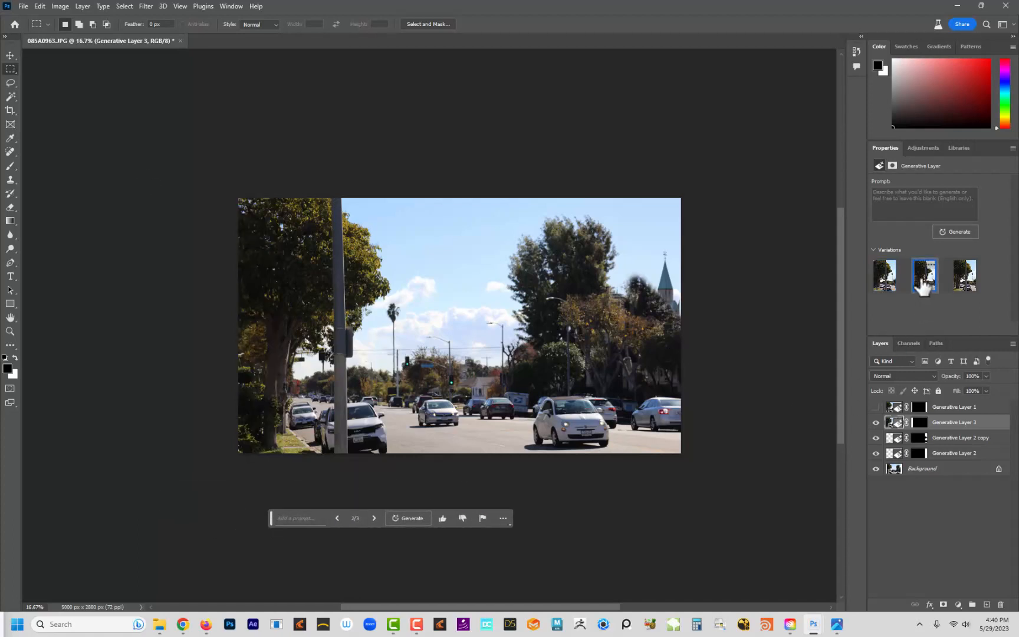
{"action": "left_click", "coordinate": [963, 283]}
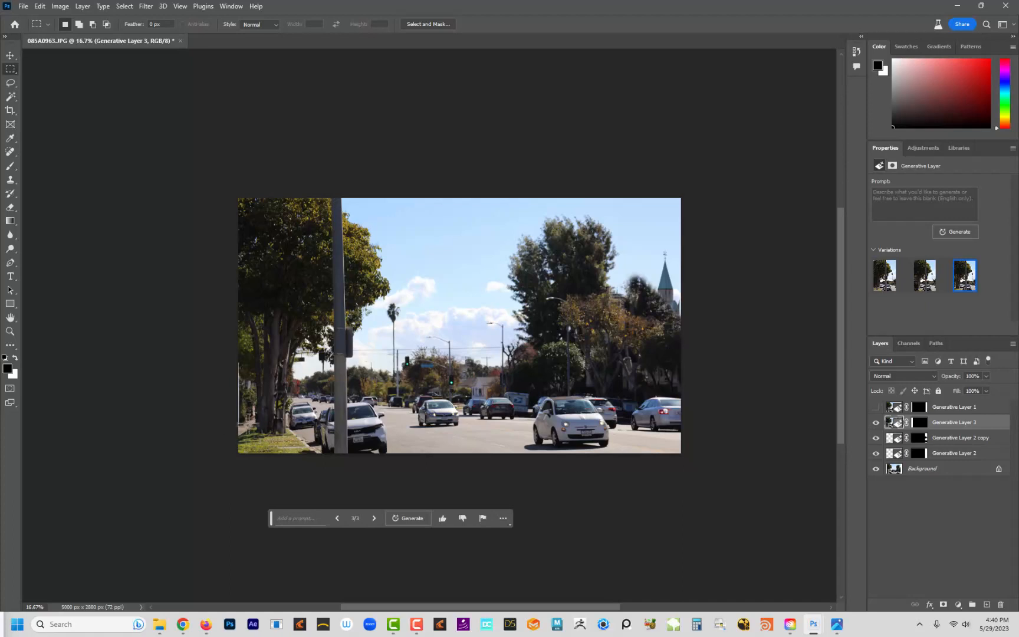
{"action": "left_click", "coordinate": [884, 284]}
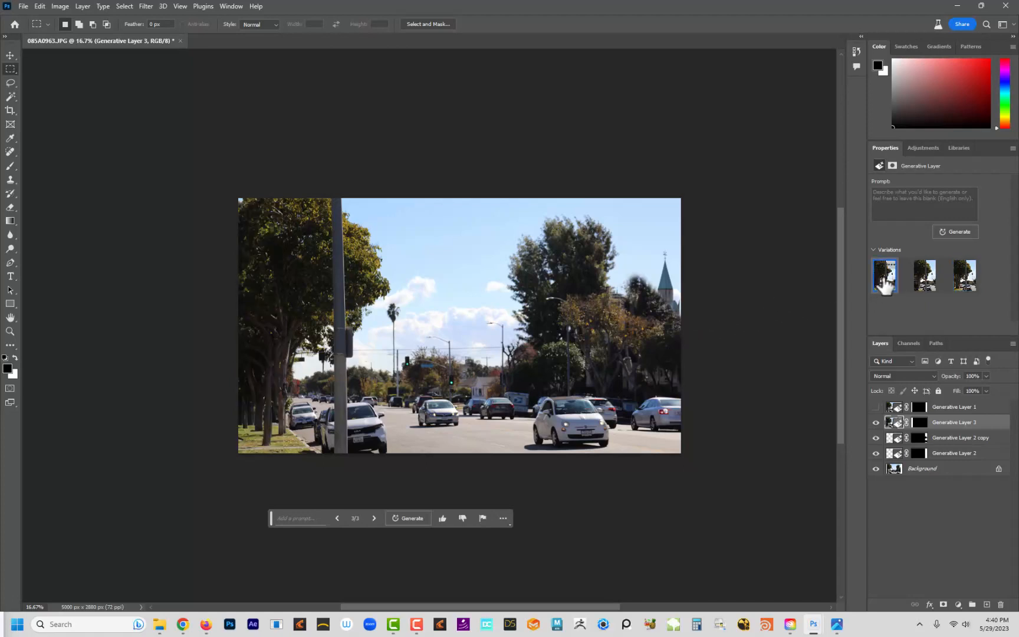
{"action": "left_click", "coordinate": [876, 423]}
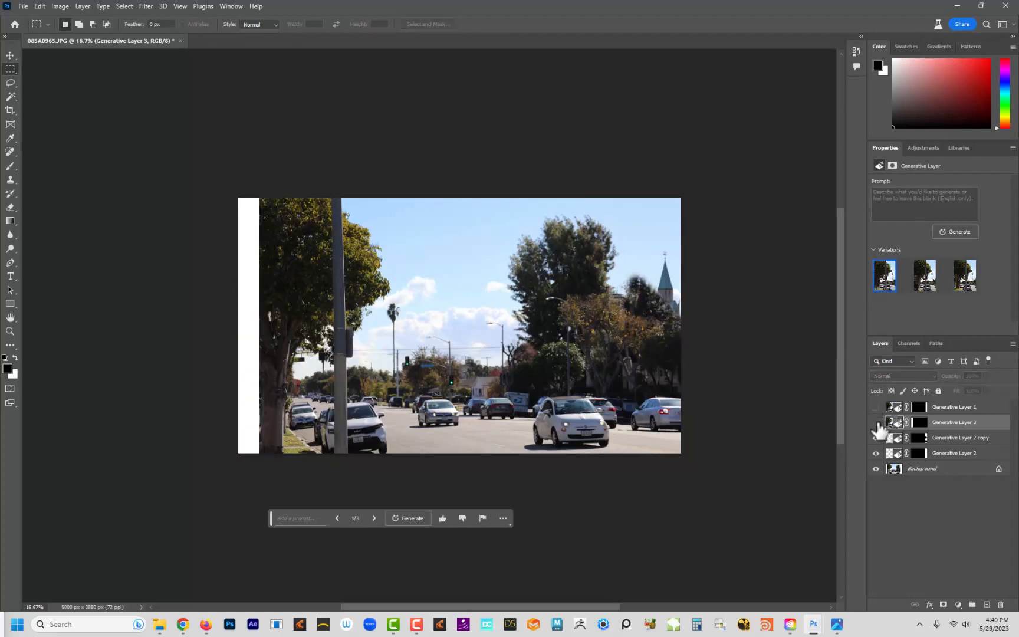
{"action": "left_click", "coordinate": [876, 422]}
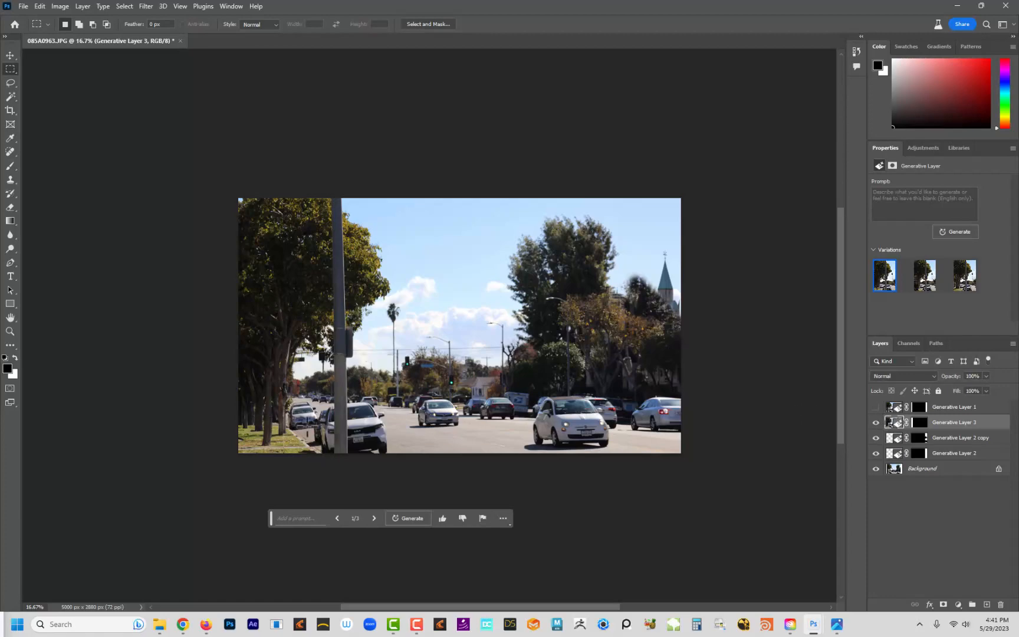
Examine the seam around the tree trunks and grass up close in the variations of Generative Layer 3
{"action": "key", "text": "z"}
{"action": "left_click_drag", "start_coordinate": [281, 431], "coordinate": [281, 431]}
{"action": "left_click", "coordinate": [281, 431]}
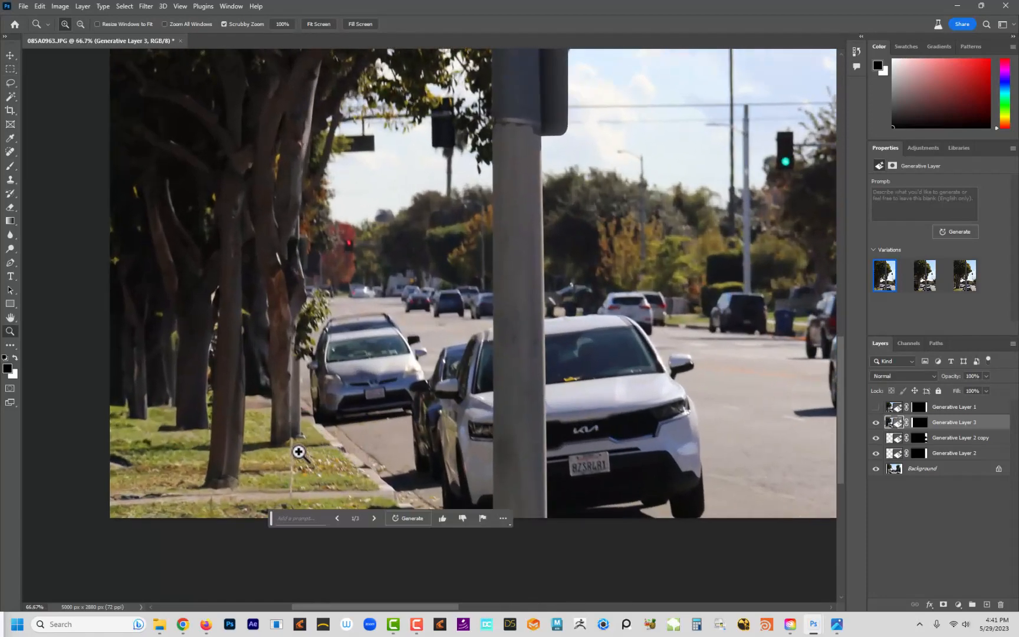
{"action": "key", "text": "v"}
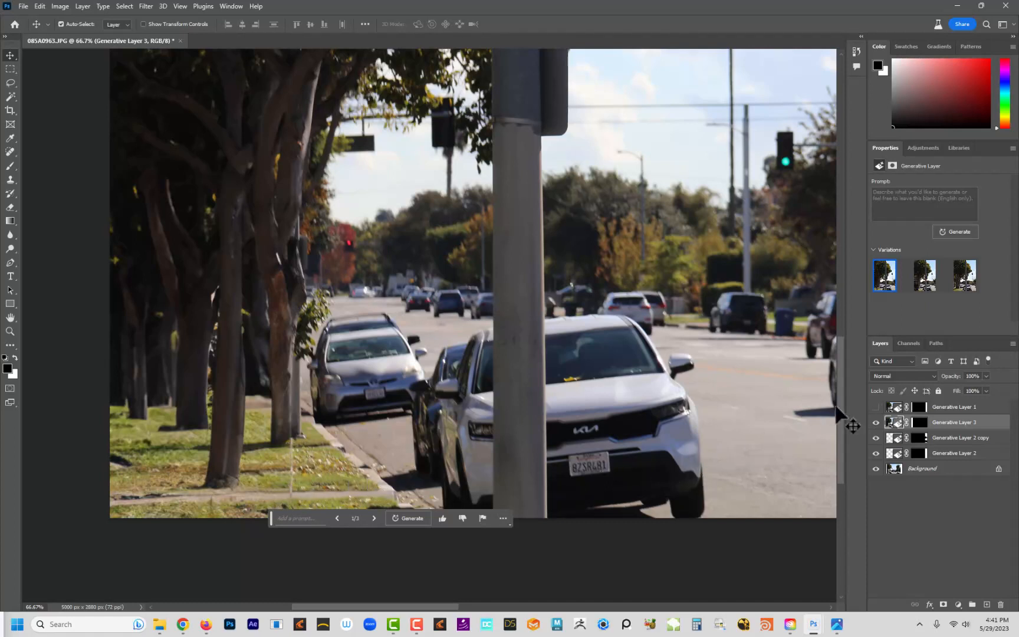
{"action": "left_click", "coordinate": [924, 285]}
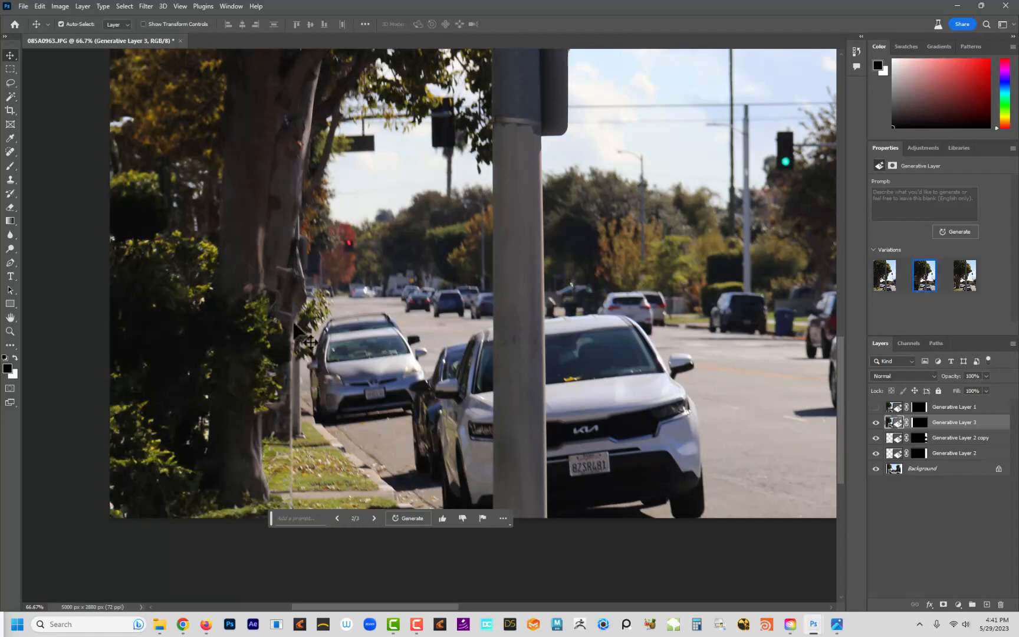
{"action": "left_click", "coordinate": [876, 422]}
{"action": "left_click", "coordinate": [877, 423]}
{"action": "left_click", "coordinate": [964, 283]}
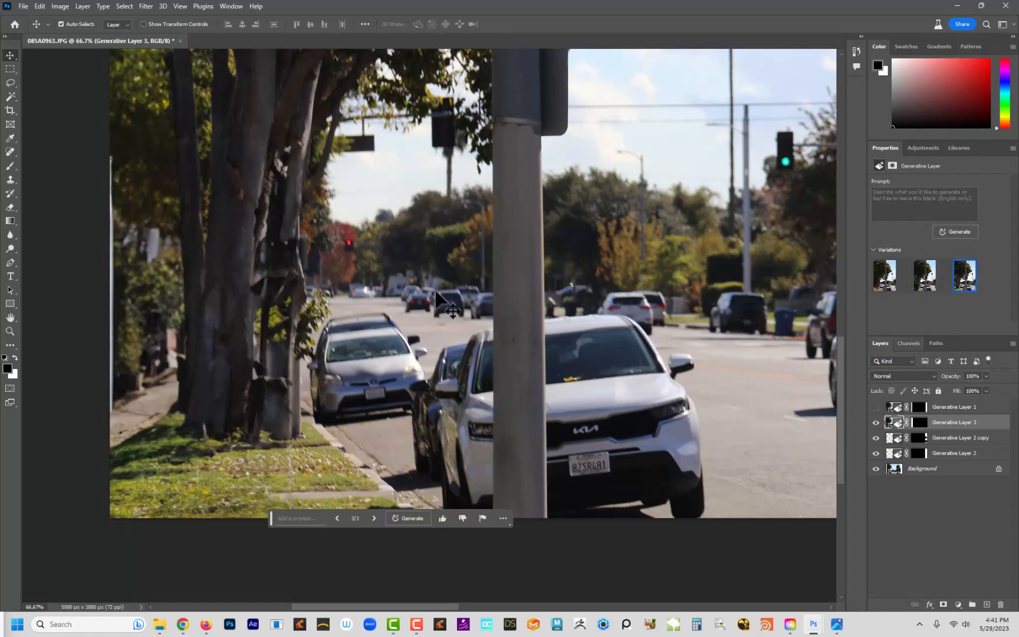
{"action": "left_click_drag", "start_coordinate": [330, 285], "coordinate": [291, 387]}
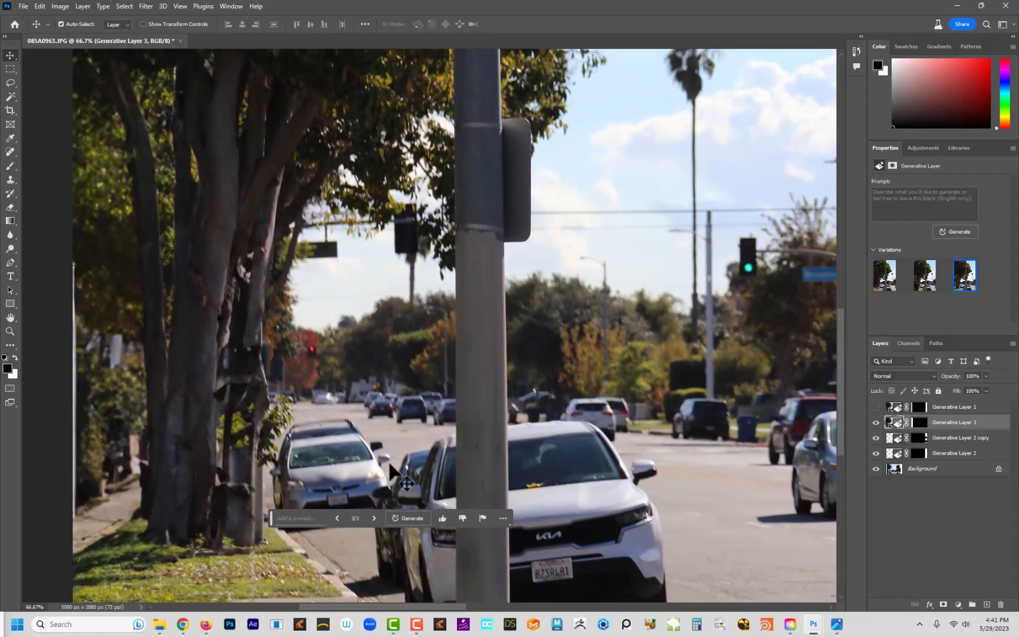
Recheck the first variation of Generative Layer 3 and choose the second one for the left-side extension
{"action": "left_click", "coordinate": [885, 276]}
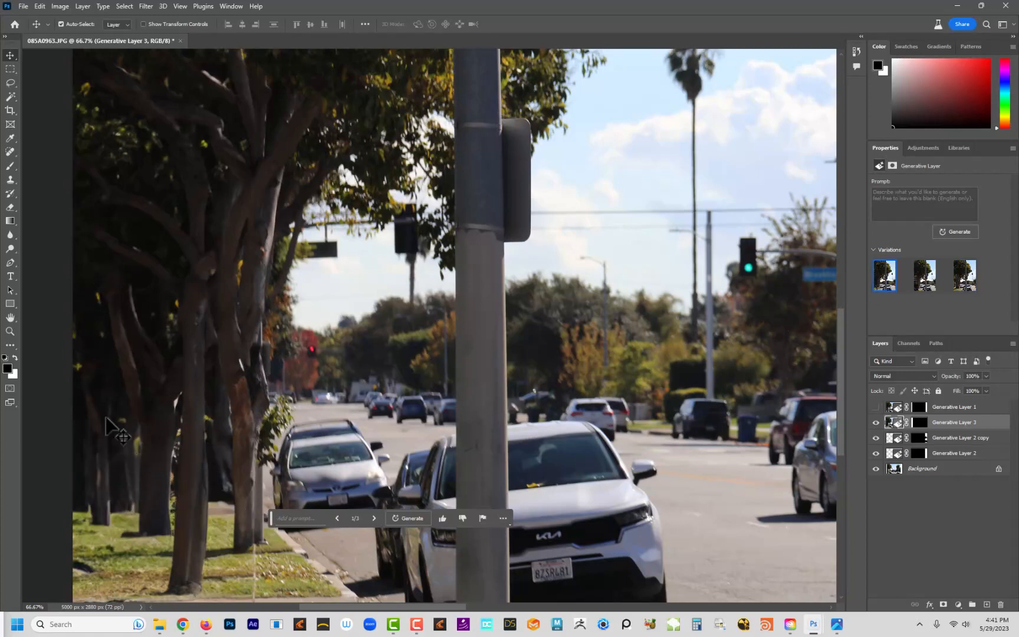
{"action": "left_click", "coordinate": [916, 282]}
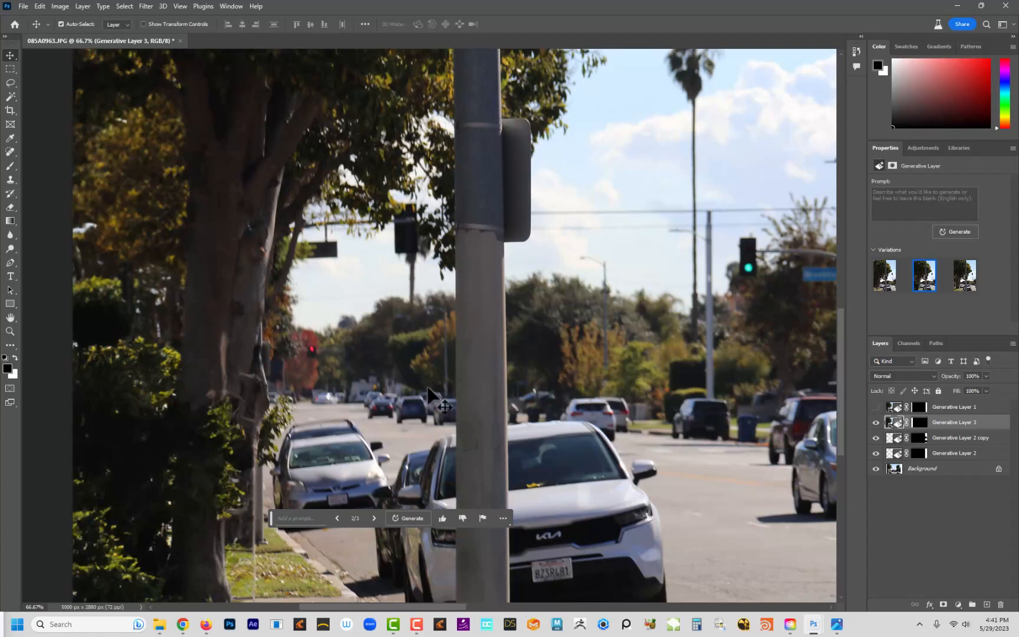
{"action": "key", "text": "ctrl+minus"}
{"action": "key", "text": "ctrl+minus"}
{"action": "key", "text": "ctrl+minus"}
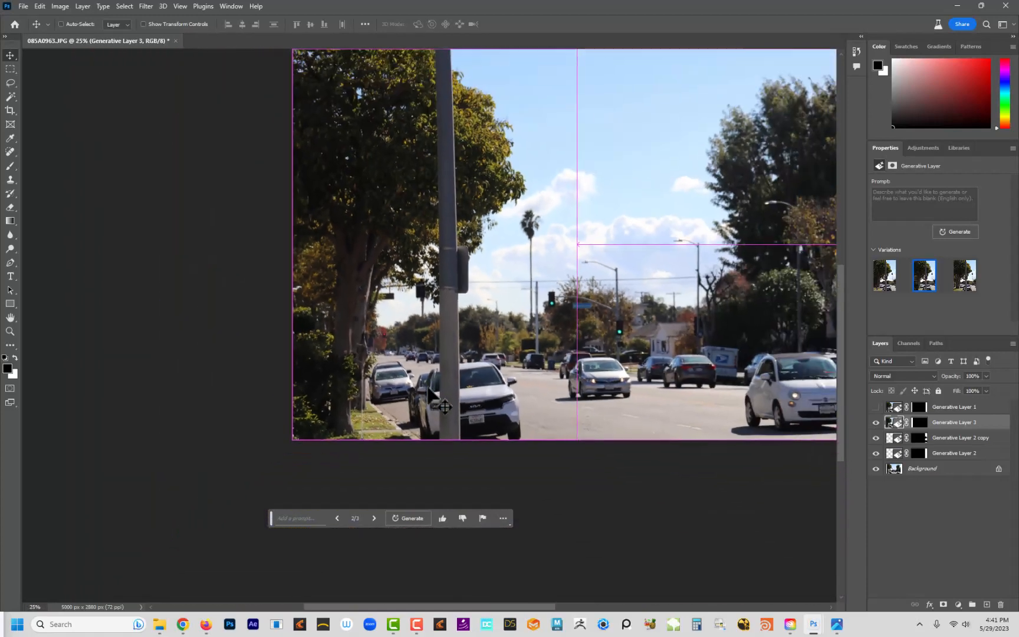
{"action": "left_click_drag", "start_coordinate": [583, 299], "coordinate": [378, 366]}
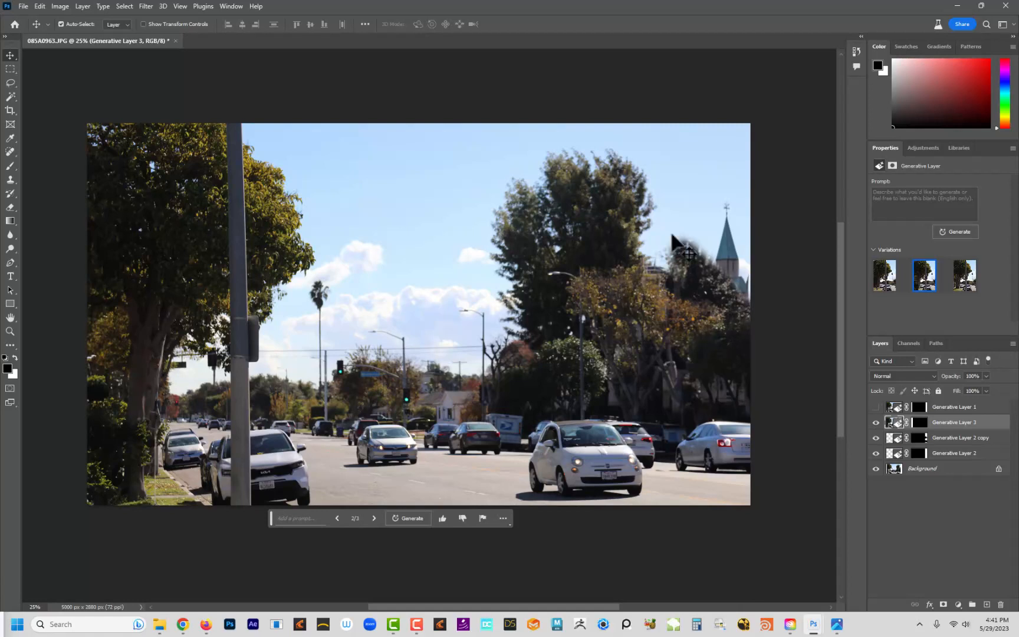
Disable and re-enable the Generative Layer 2 copy's layer mask to compare the masked and unmasked fill
{"action": "right_click", "coordinate": [924, 450]}
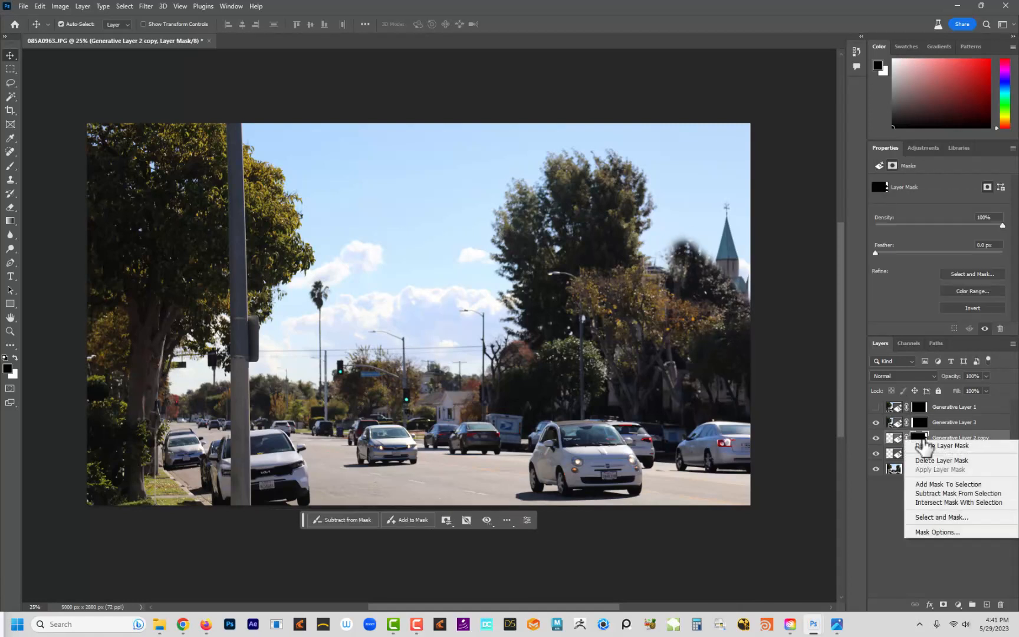
{"action": "left_click", "coordinate": [937, 446]}
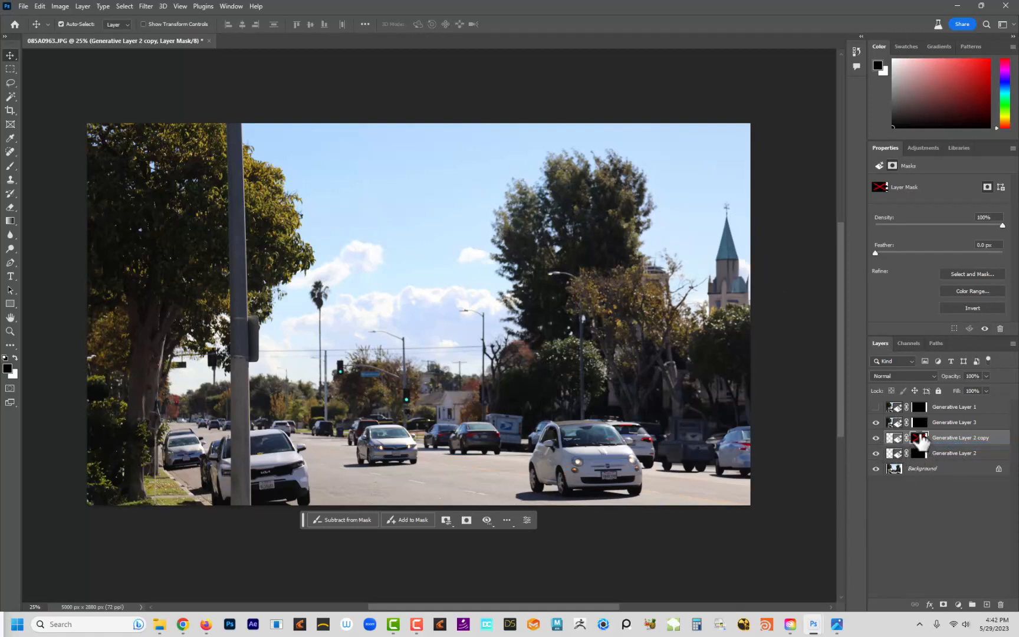
{"action": "left_click", "coordinate": [921, 441], "text": "shift"}
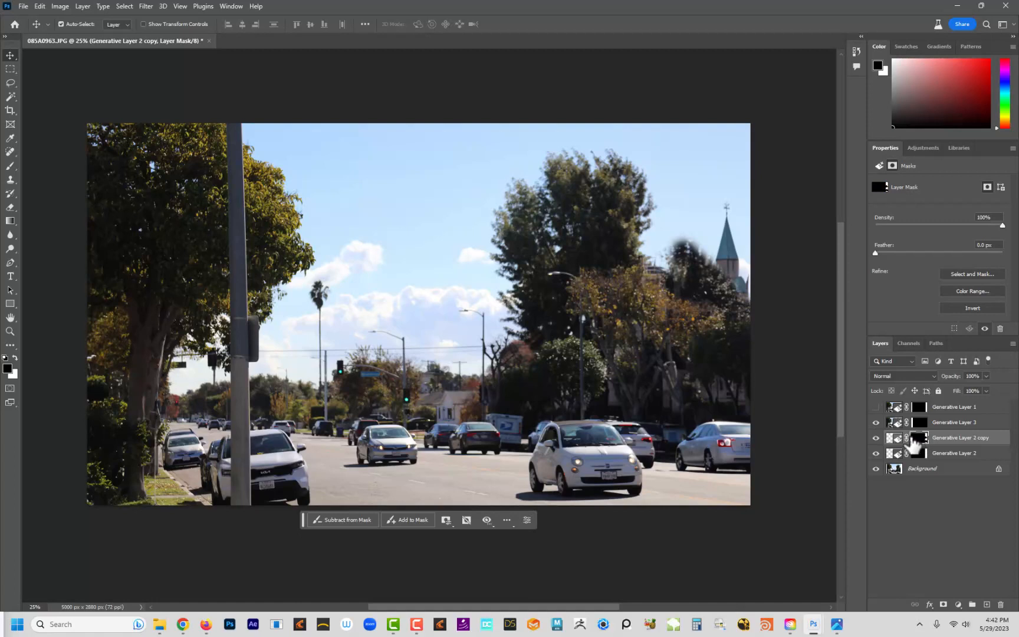
Paint white with the Brush on the Generative Layer 2 copy's mask around the church tower to restore it, and toggle both layers to check
{"action": "key", "text": "b"}
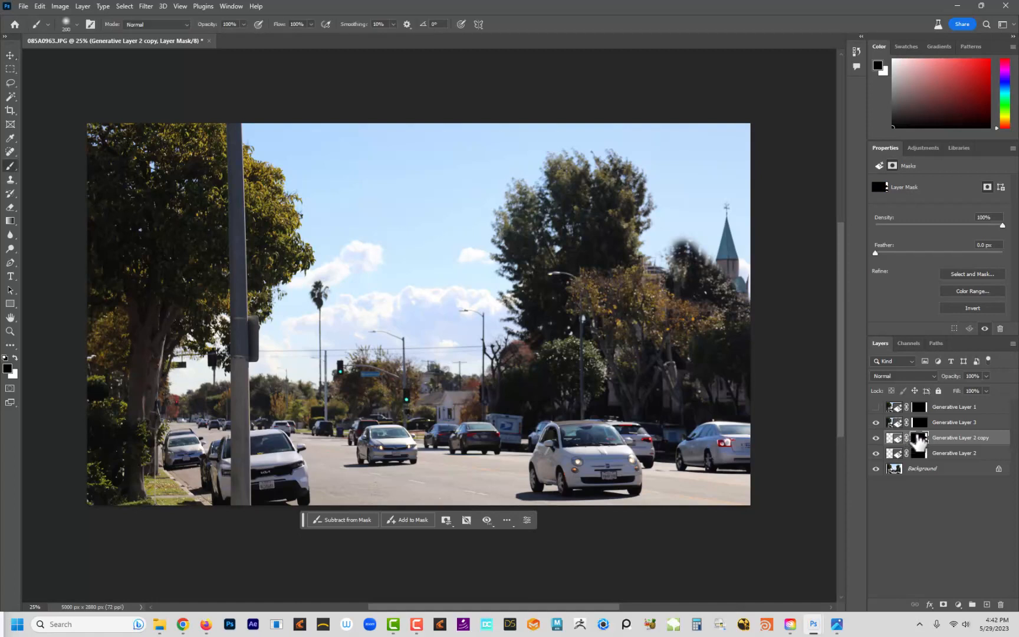
{"action": "mouse_move", "coordinate": [703, 289]}
{"action": "left_mouse_down"}
{"action": "mouse_move", "coordinate": [693, 240]}
{"action": "mouse_move", "coordinate": [683, 241]}
{"action": "mouse_move", "coordinate": [721, 264]}
{"action": "mouse_move", "coordinate": [696, 257]}
{"action": "mouse_move", "coordinate": [703, 231]}
{"action": "mouse_move", "coordinate": [725, 260]}
{"action": "mouse_move", "coordinate": [699, 229]}
{"action": "mouse_move", "coordinate": [707, 267]}
{"action": "mouse_move", "coordinate": [673, 242]}
{"action": "mouse_move", "coordinate": [672, 297]}
{"action": "mouse_move", "coordinate": [676, 288]}
{"action": "mouse_move", "coordinate": [722, 300]}
{"action": "mouse_move", "coordinate": [722, 280]}
{"action": "mouse_move", "coordinate": [706, 322]}
{"action": "mouse_move", "coordinate": [671, 277]}
{"action": "mouse_move", "coordinate": [699, 320]}
{"action": "mouse_move", "coordinate": [752, 319]}
{"action": "mouse_move", "coordinate": [753, 256]}
{"action": "left_mouse_up"}
{"action": "key", "text": "x"}
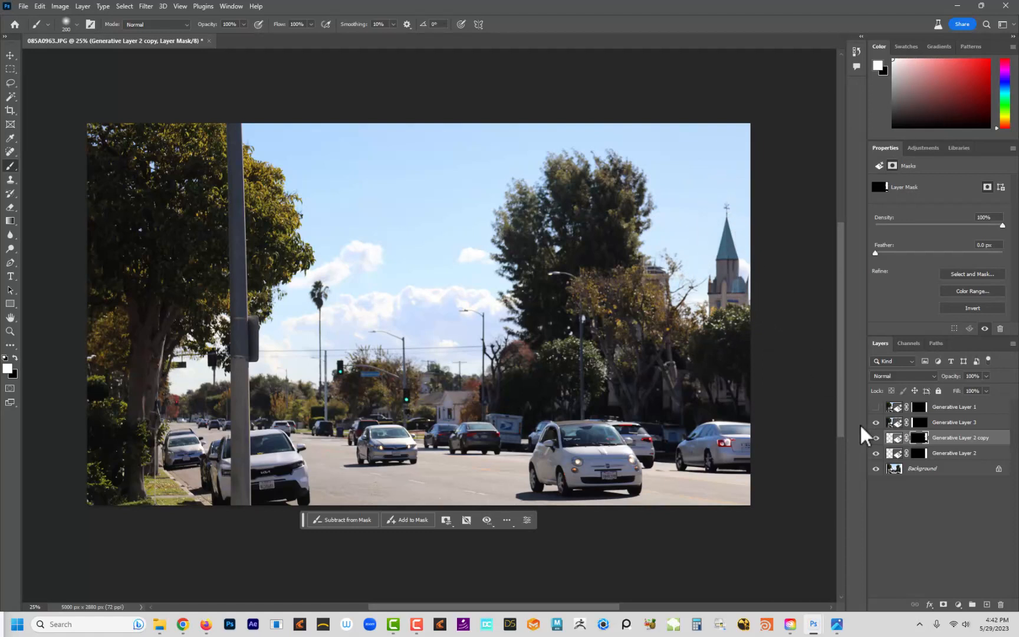
{"action": "left_click", "coordinate": [877, 438]}
{"action": "left_click", "coordinate": [877, 437]}
{"action": "left_click", "coordinate": [876, 454]}
{"action": "left_click", "coordinate": [876, 454]}
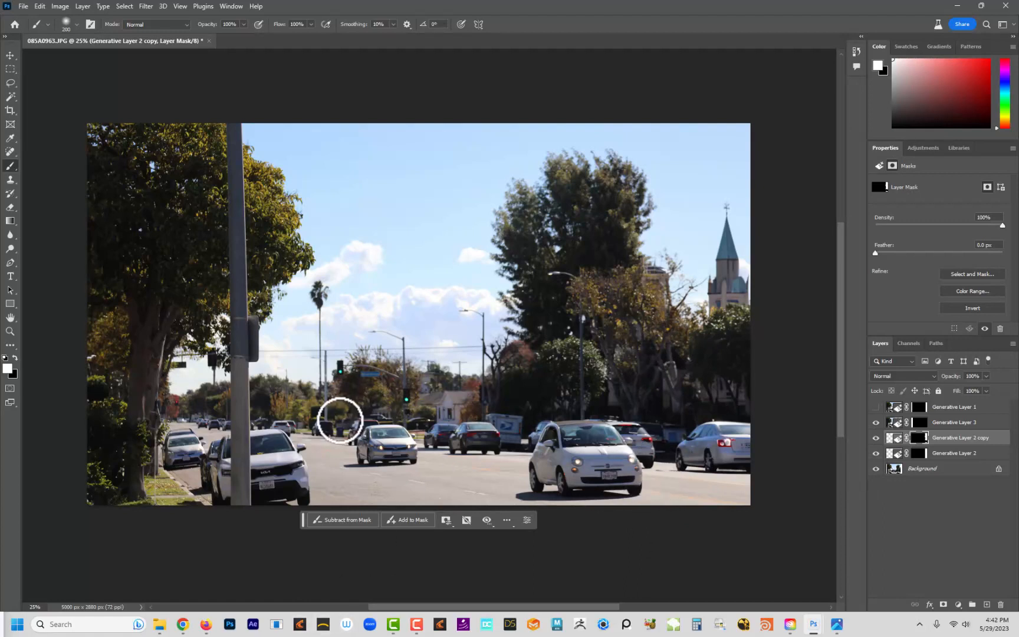
Preview the extended street photo in full-screen mode, return to the standard view and undock its document window
{"action": "key", "text": "f"}
{"action": "key", "text": "f"}
{"action": "key", "text": "f"}
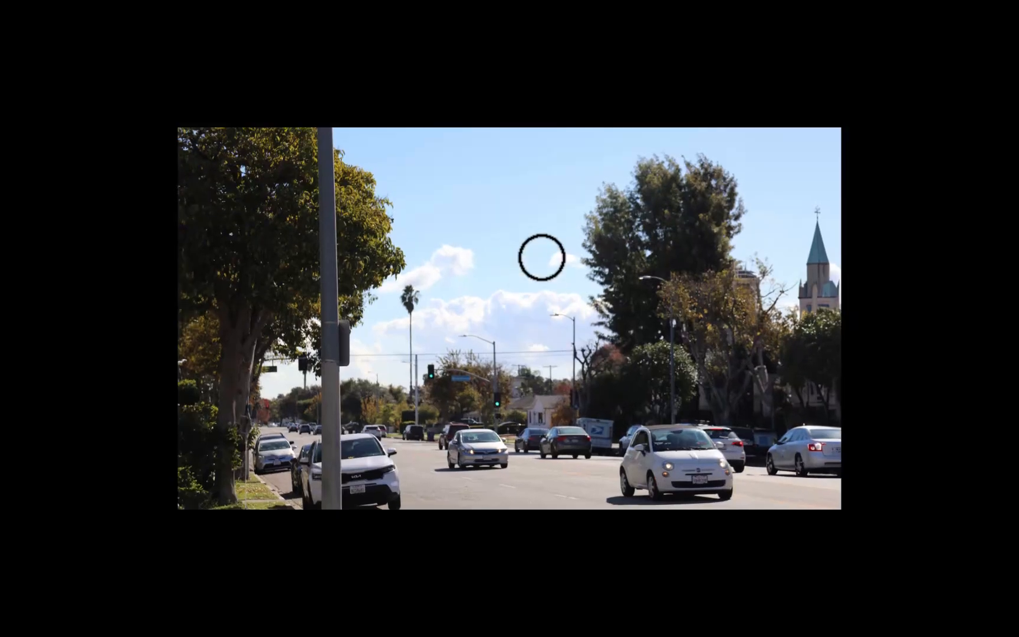
{"action": "left_click_drag", "start_coordinate": [137, 52], "coordinate": [234, 73]}
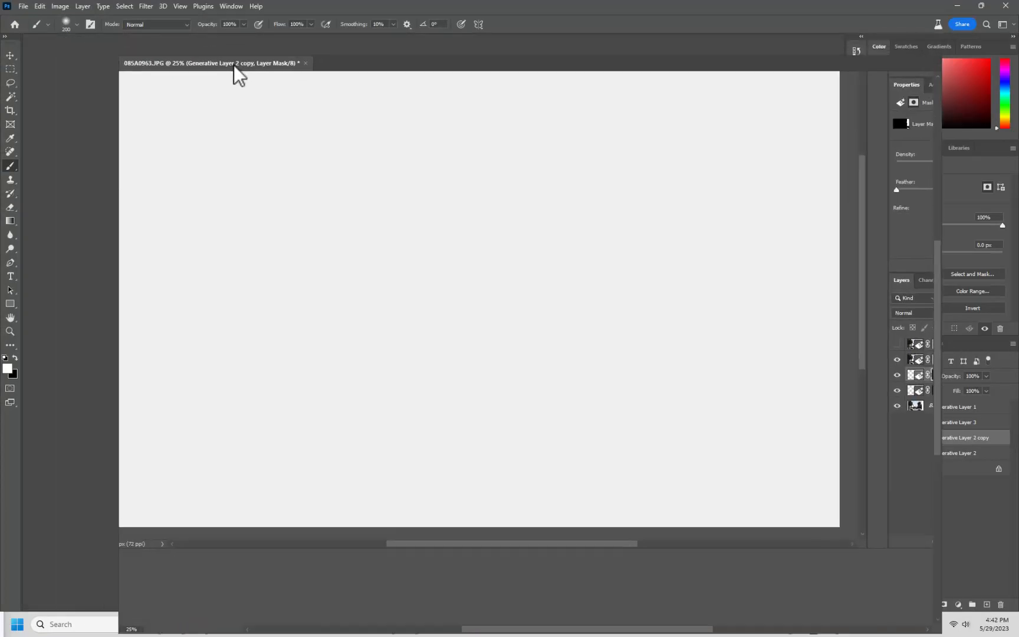
{"action": "left_click_drag", "start_coordinate": [412, 71], "coordinate": [383, 73]}
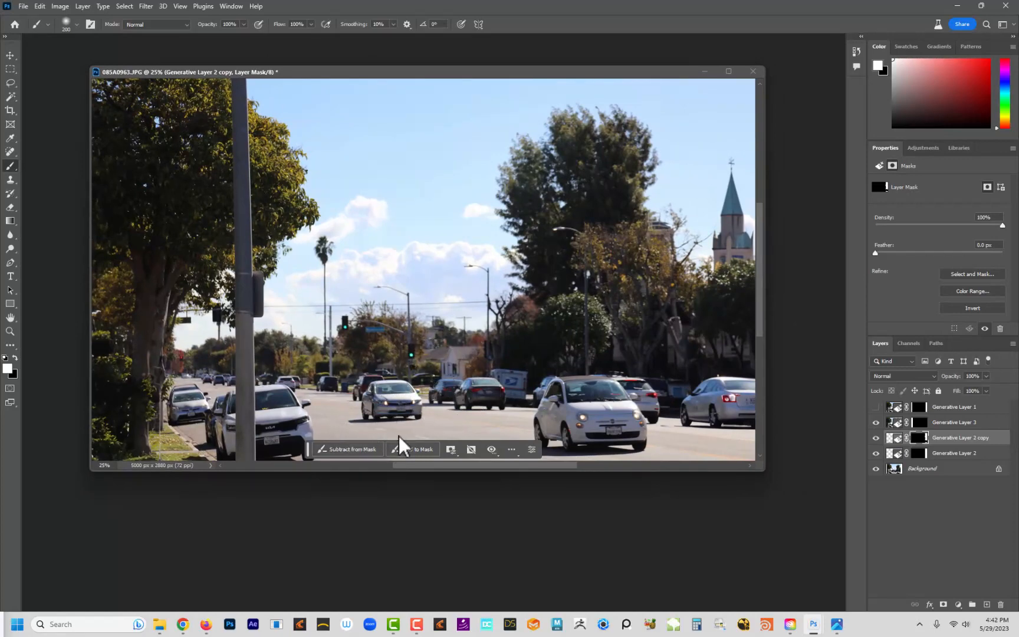
{"action": "left_click_drag", "start_coordinate": [429, 72], "coordinate": [438, 78]}
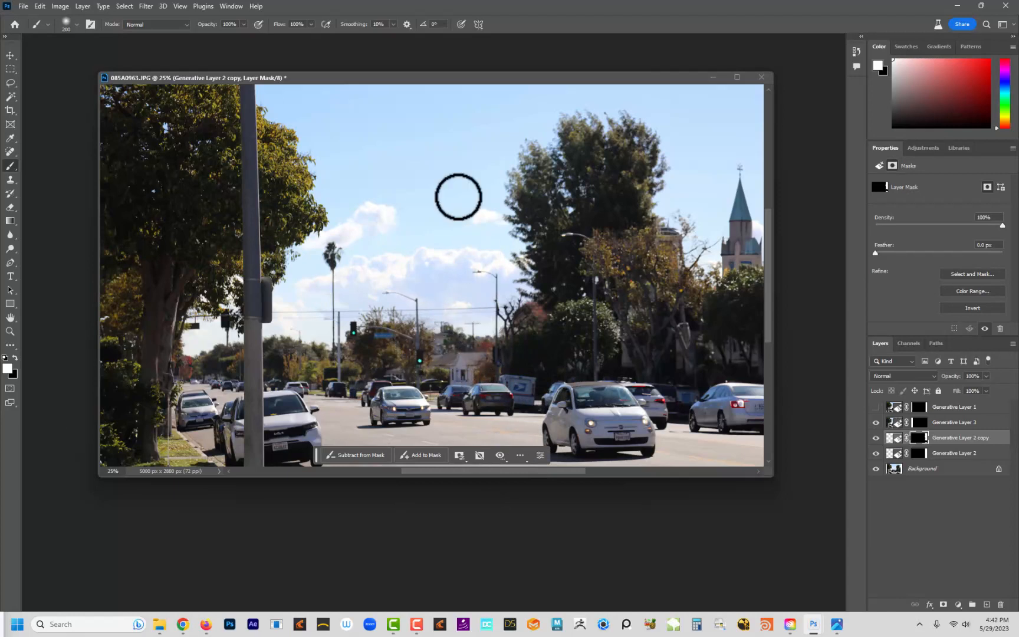
{"action": "left_click_drag", "start_coordinate": [451, 78], "coordinate": [457, 93]}
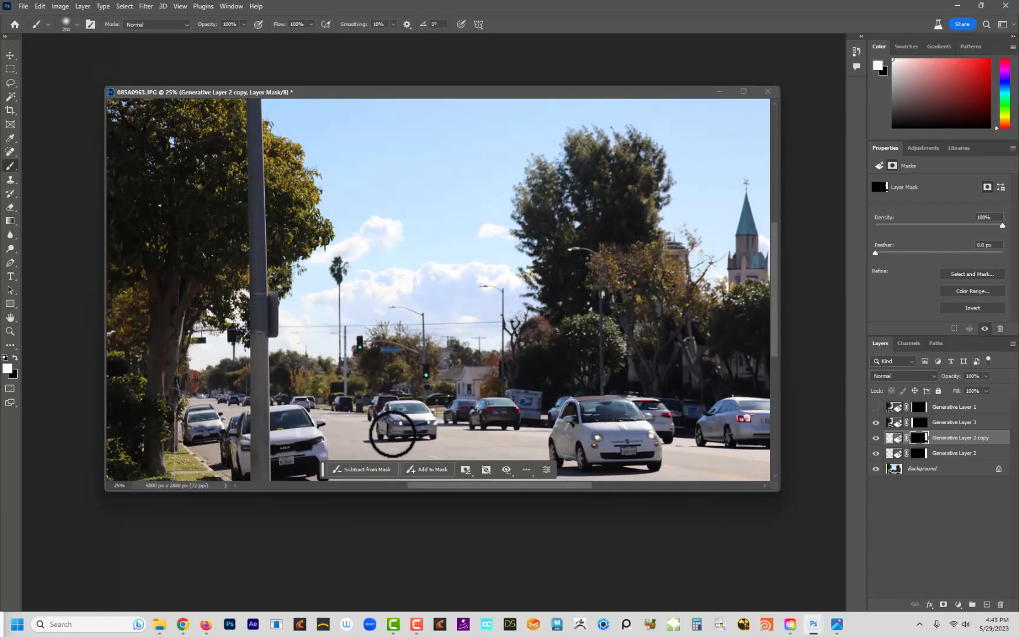
{"action": "left_click_drag", "start_coordinate": [425, 94], "coordinate": [422, 68]}
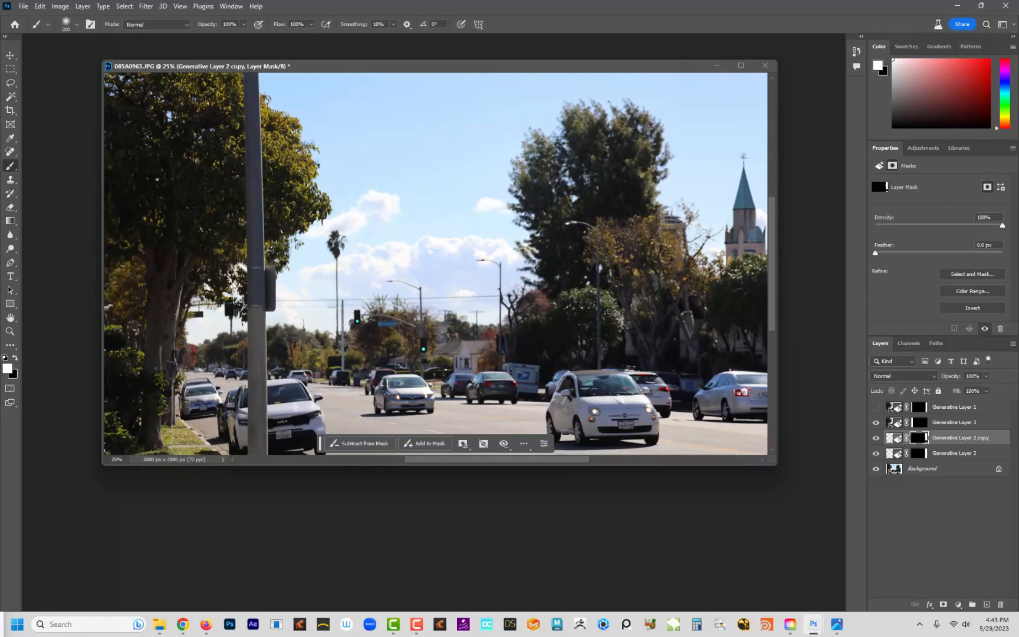
Switch to the browser, open the Adobe Firefly (Beta) site from the AI art generator page, and look through its features and explorations
{"action": "left_click_drag", "start_coordinate": [0, 425], "coordinate": [99, 72]}
{"action": "left_click", "coordinate": [403, 82]}
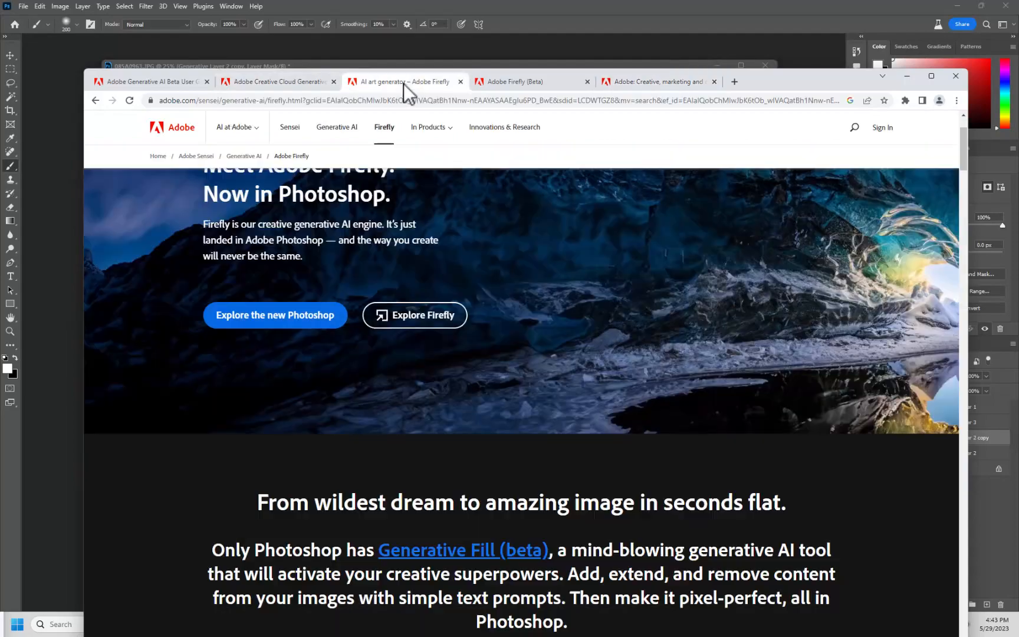
{"action": "left_click", "coordinate": [435, 323]}
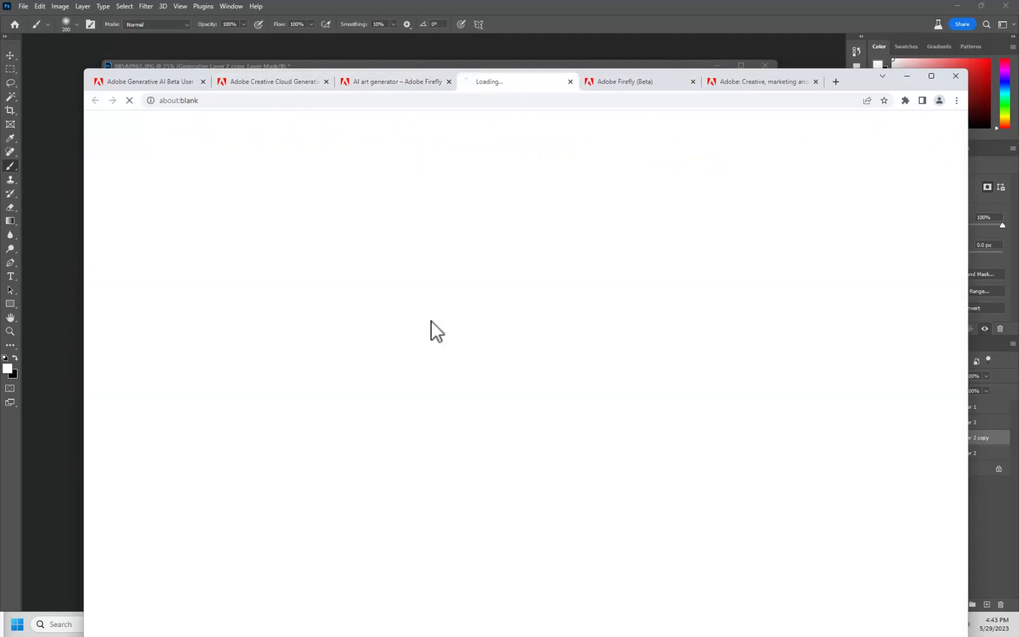
{"action": "scroll", "coordinate": [437, 325], "scroll_direction": "down", "scroll_amount": 10}
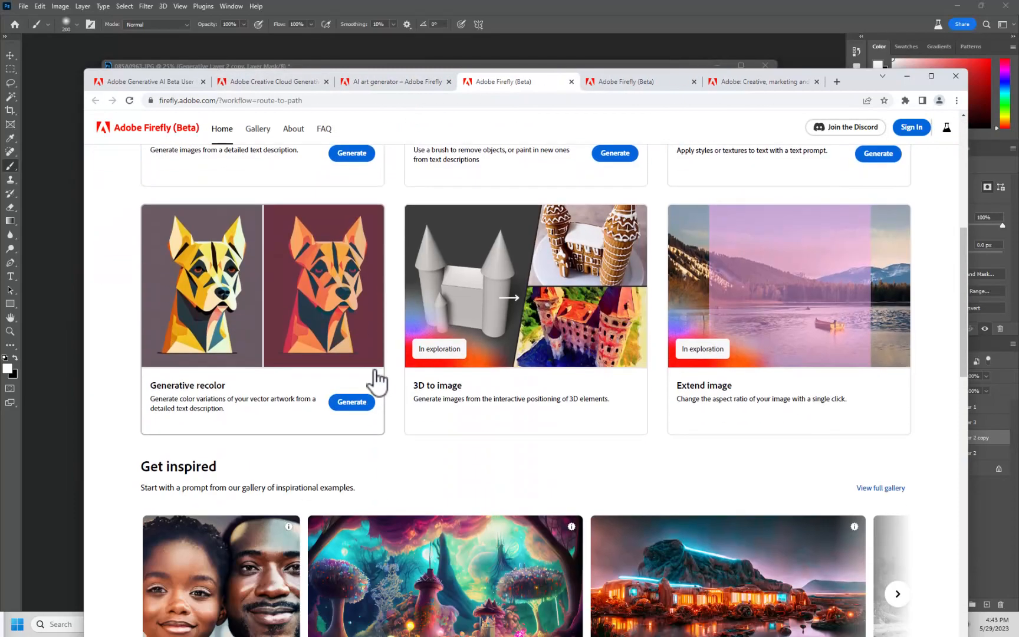
{"action": "scroll", "coordinate": [423, 440], "scroll_direction": "down", "scroll_amount": 3}
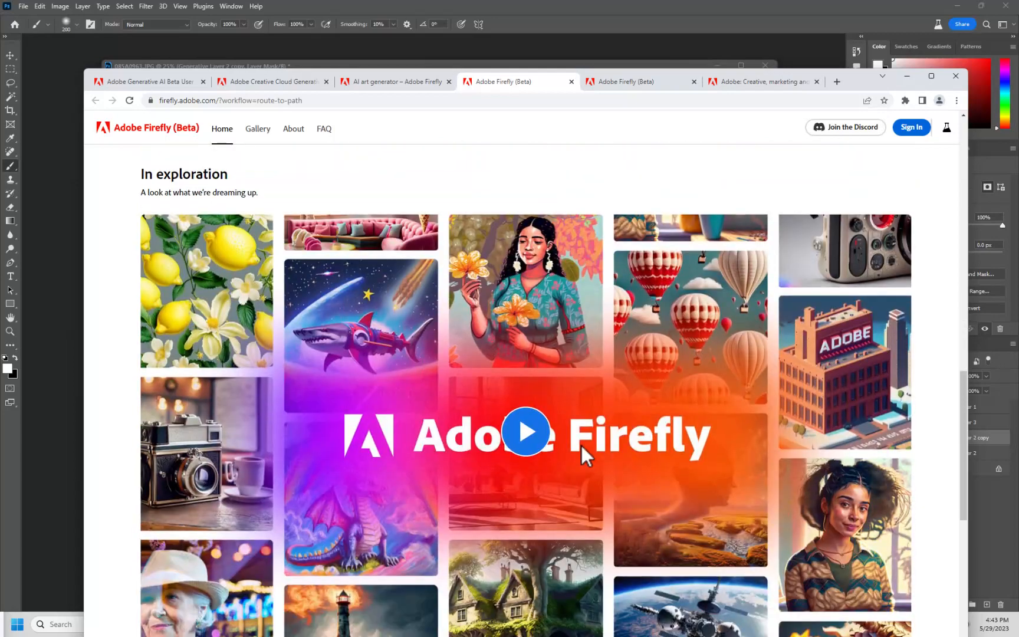
{"action": "scroll", "coordinate": [366, 488], "scroll_direction": "down", "scroll_amount": 6}
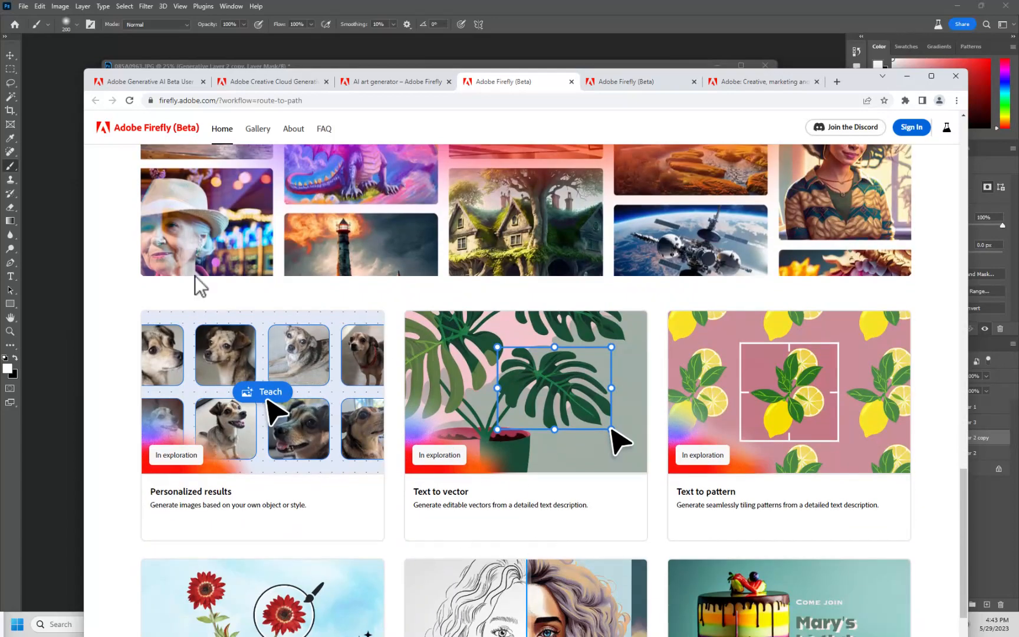
{"action": "scroll", "coordinate": [573, 461], "scroll_direction": "down", "scroll_amount": 3}
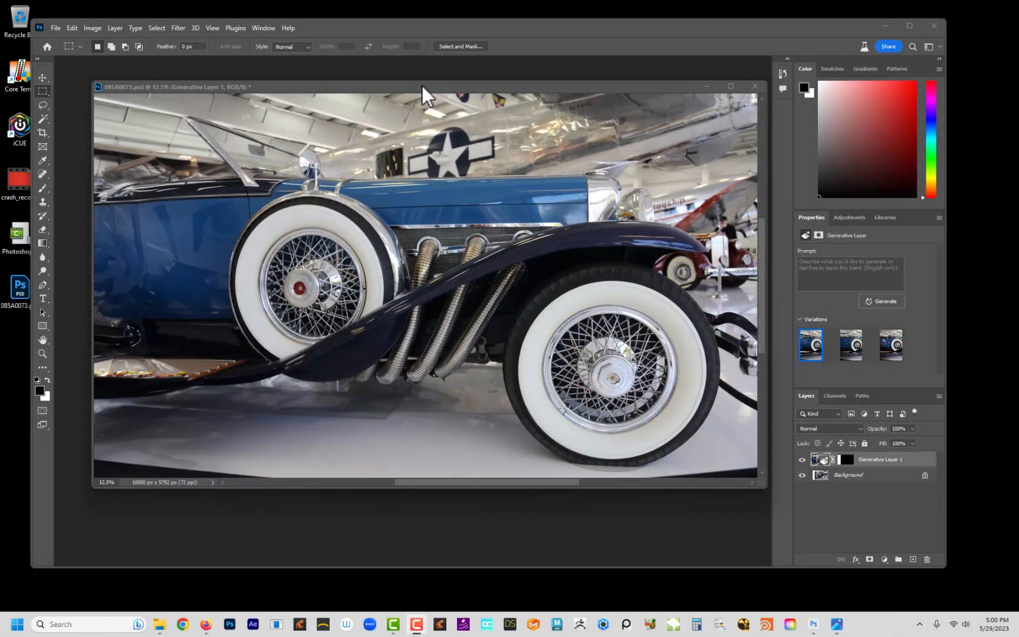
Toggle Generative Layer 1 in the vintage car photo to compare the original canvas with the generated left-side extension
{"action": "left_click_drag", "start_coordinate": [422, 85], "coordinate": [394, 80]}
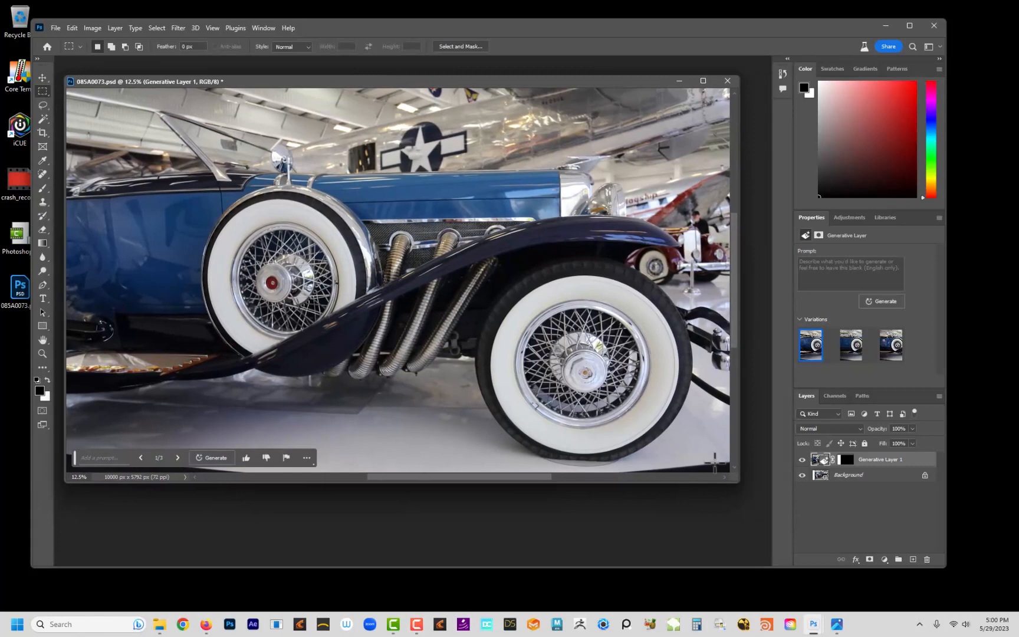
{"action": "left_click", "coordinate": [803, 459]}
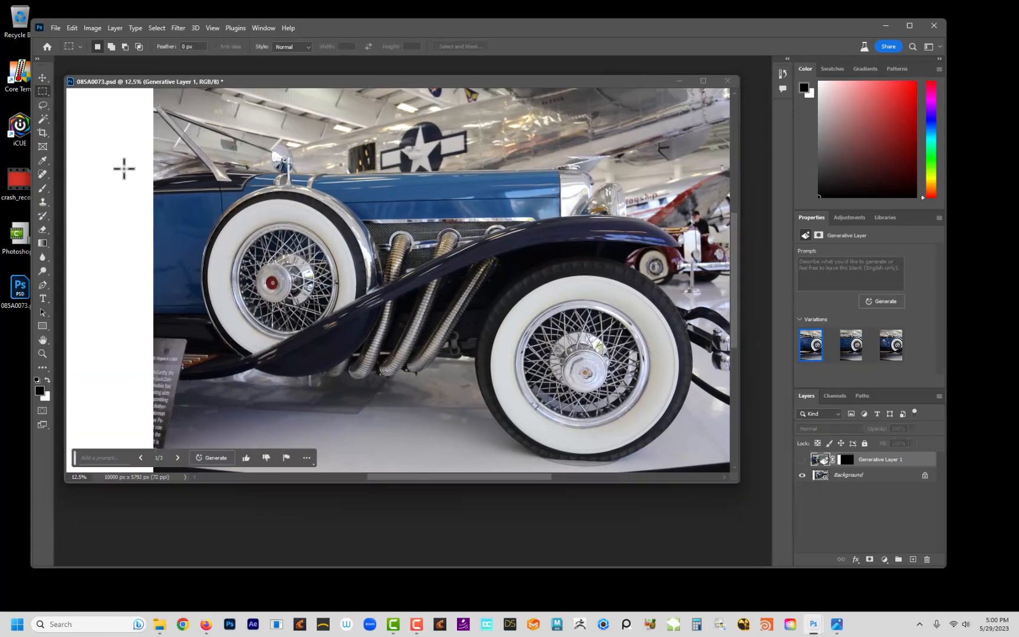
{"action": "key", "text": "v"}
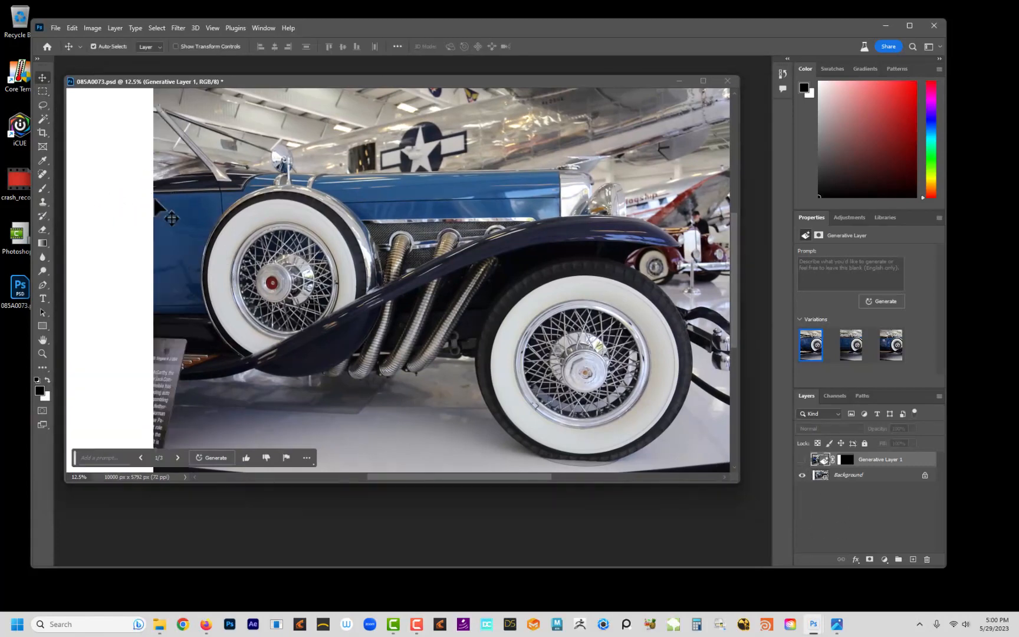
{"action": "left_click_drag", "start_coordinate": [337, 83], "coordinate": [346, 68]}
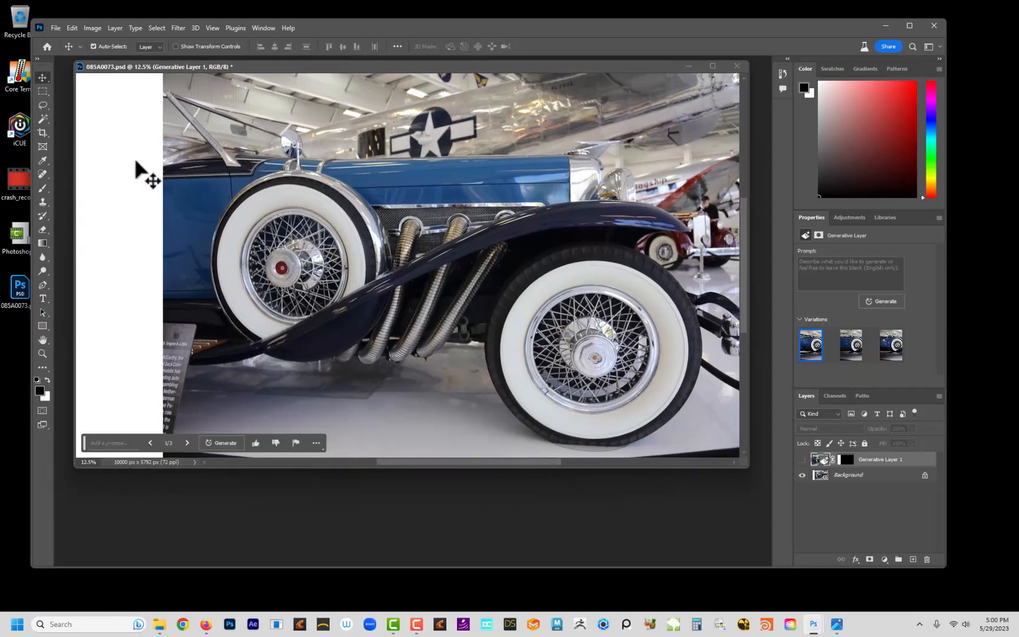
{"action": "left_click", "coordinate": [802, 459]}
{"action": "left_click", "coordinate": [801, 460]}
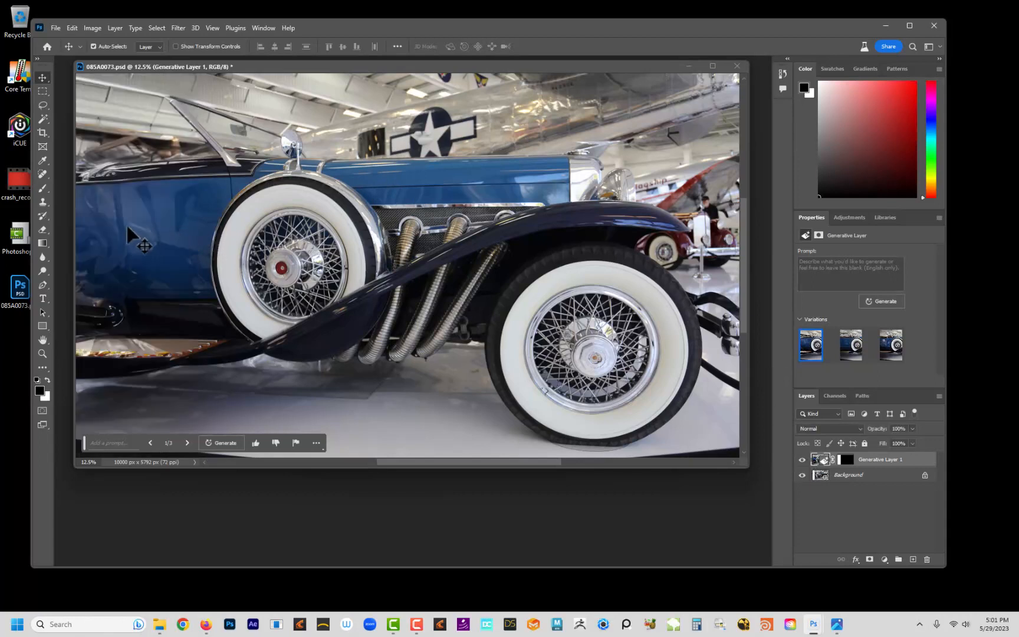
{"action": "left_click", "coordinate": [802, 460]}
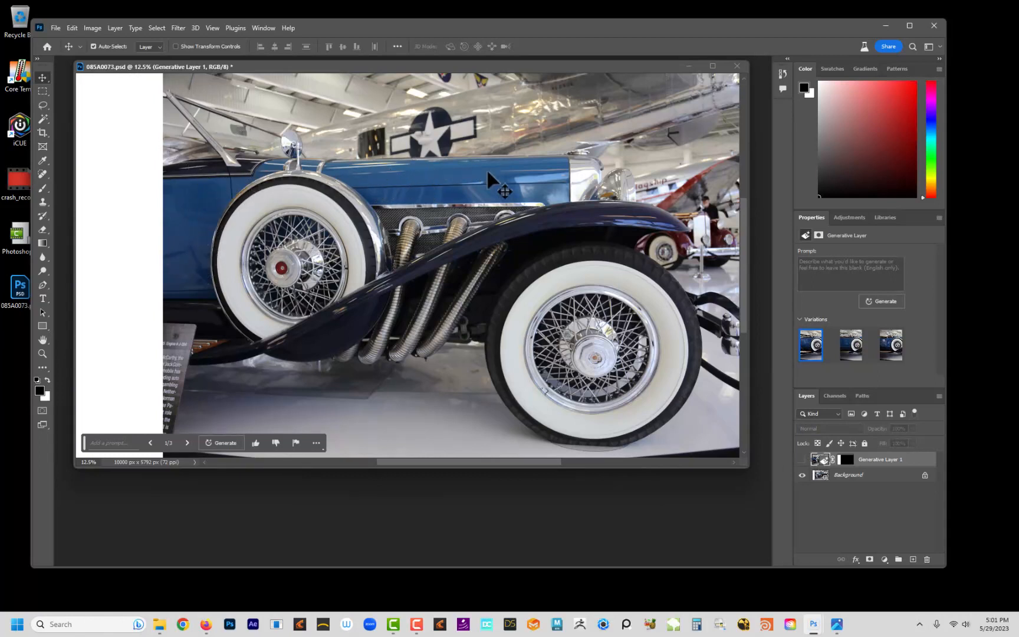
{"action": "left_click", "coordinate": [802, 460]}
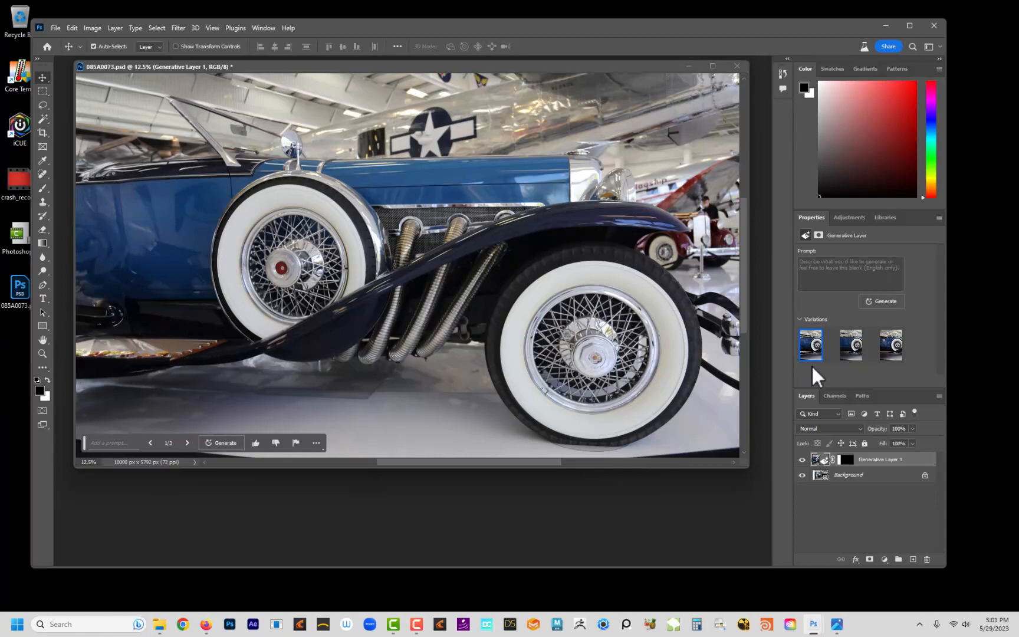
Compare the three variations of the car photo's Generative Layer 1, ending on the second one
{"action": "left_click", "coordinate": [837, 344]}
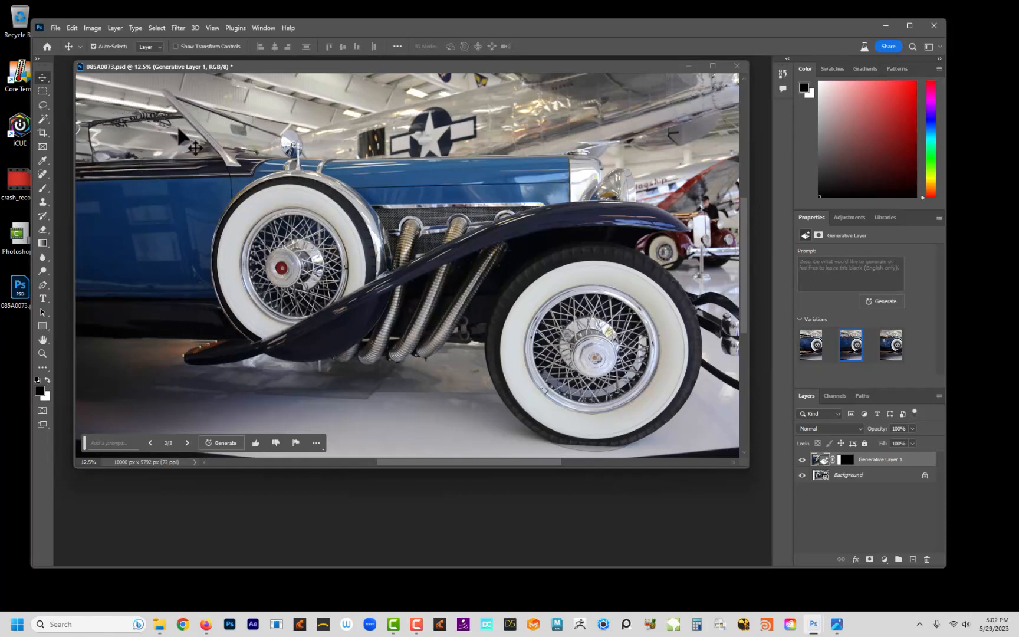
{"action": "left_click", "coordinate": [892, 345]}
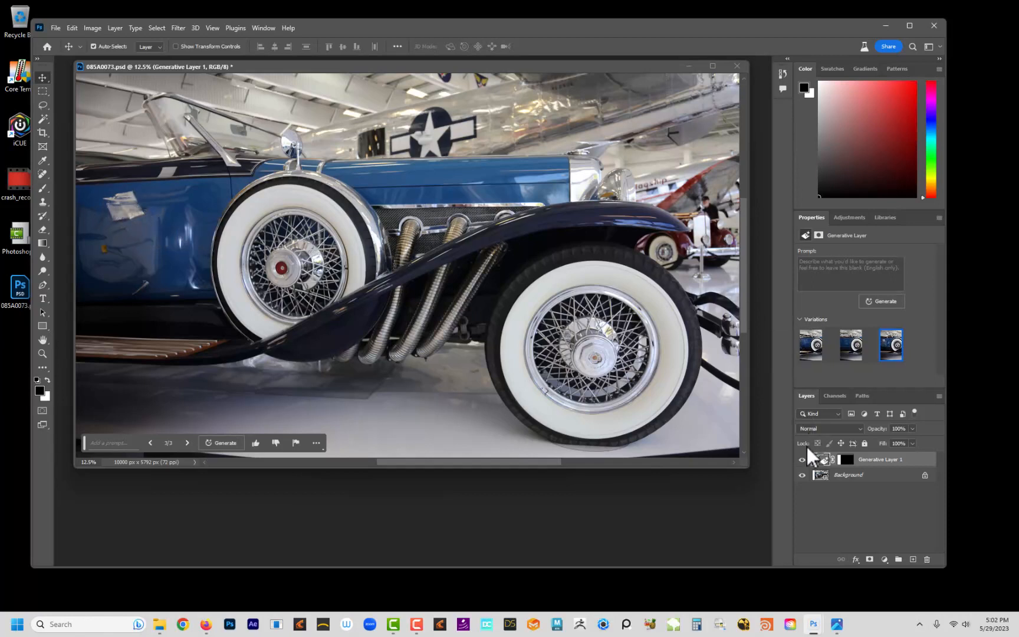
{"action": "left_click", "coordinate": [811, 345]}
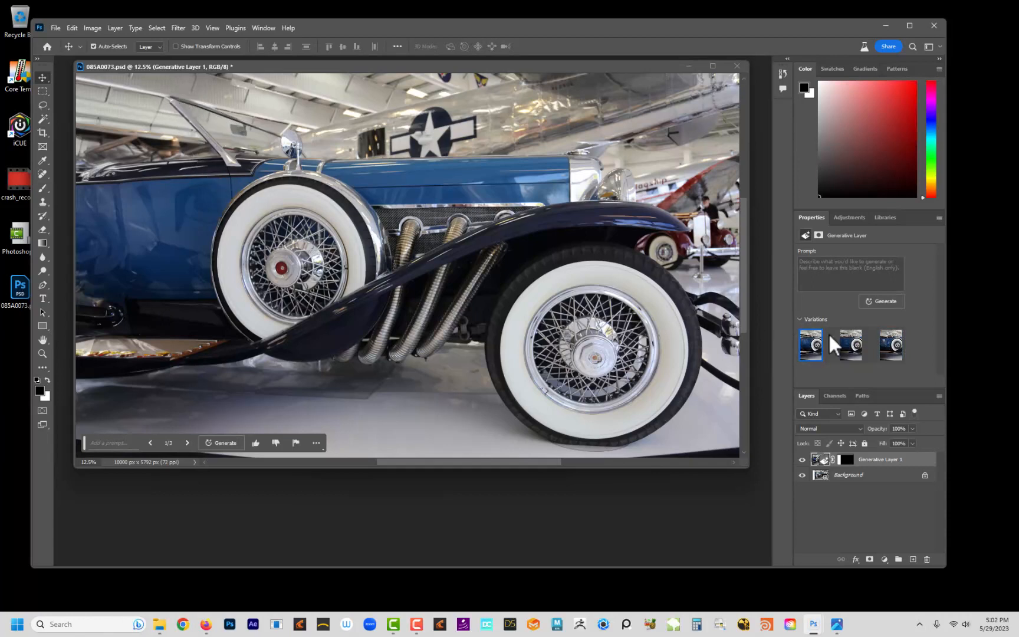
{"action": "left_click", "coordinate": [844, 342]}
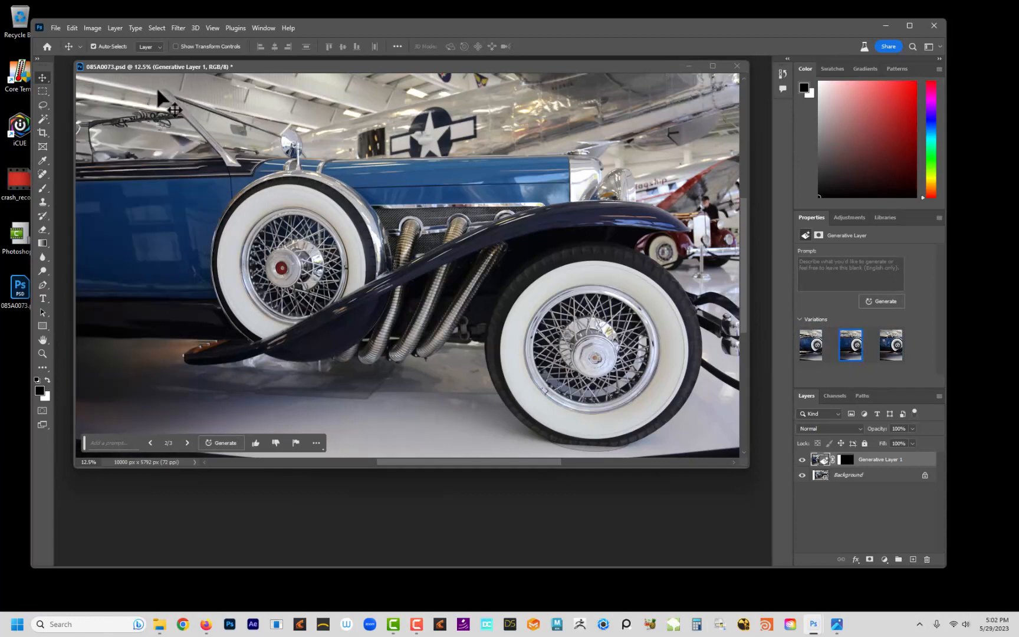
Toggle Generative Layer 1 to check the second variation against the original car photo, and switch back to the first variation
{"action": "left_click", "coordinate": [800, 465]}
{"action": "left_click", "coordinate": [800, 465]}
{"action": "left_click", "coordinate": [800, 465]}
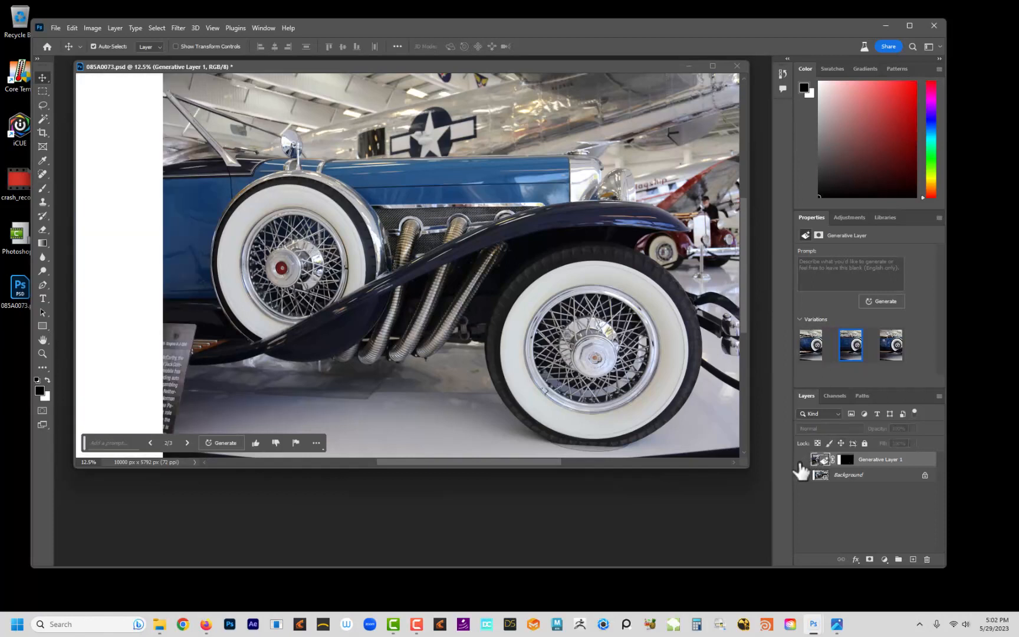
{"action": "left_click", "coordinate": [801, 461]}
{"action": "left_click", "coordinate": [801, 461]}
{"action": "left_click", "coordinate": [802, 460]}
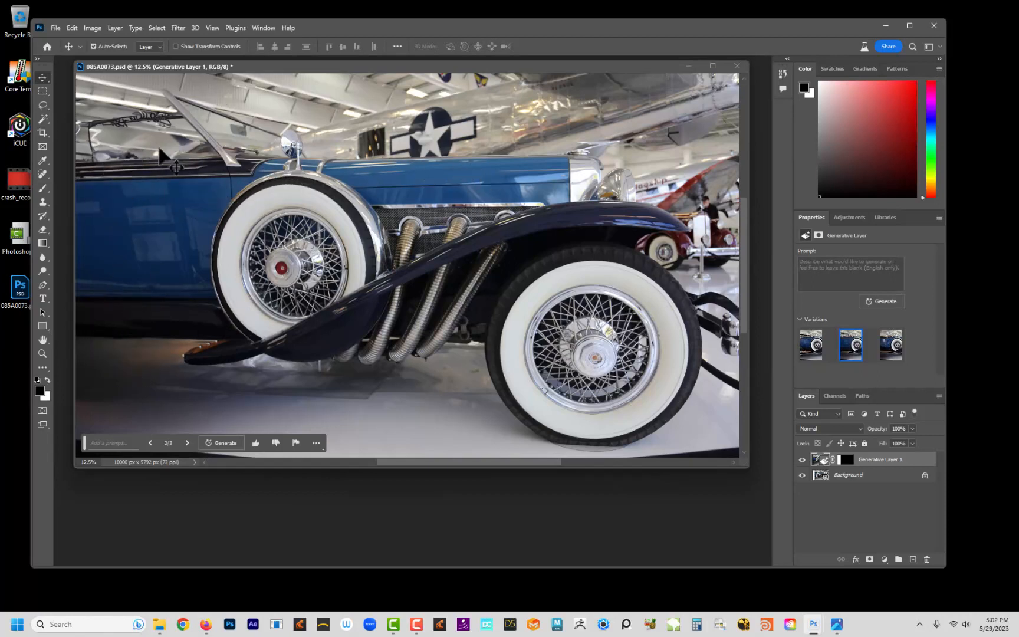
{"action": "left_click", "coordinate": [819, 349]}
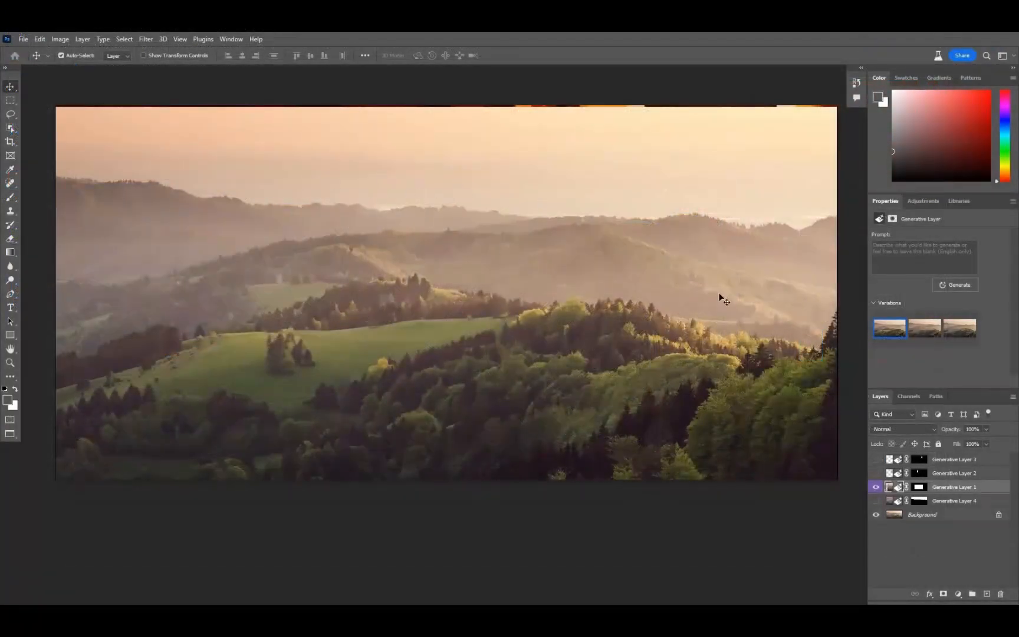
Hide Generative Layer 1 in the hill landscape, load its layer mask as a selection, and activate the Rectangular Marquee tool
{"action": "left_click", "coordinate": [877, 487]}
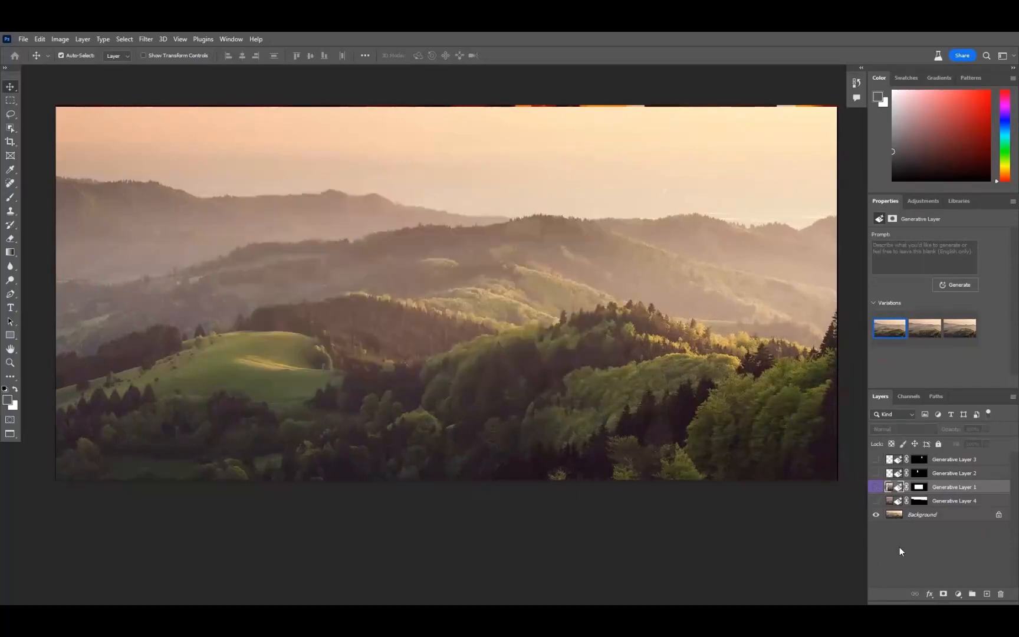
{"action": "left_click", "coordinate": [922, 490], "text": "ctrl"}
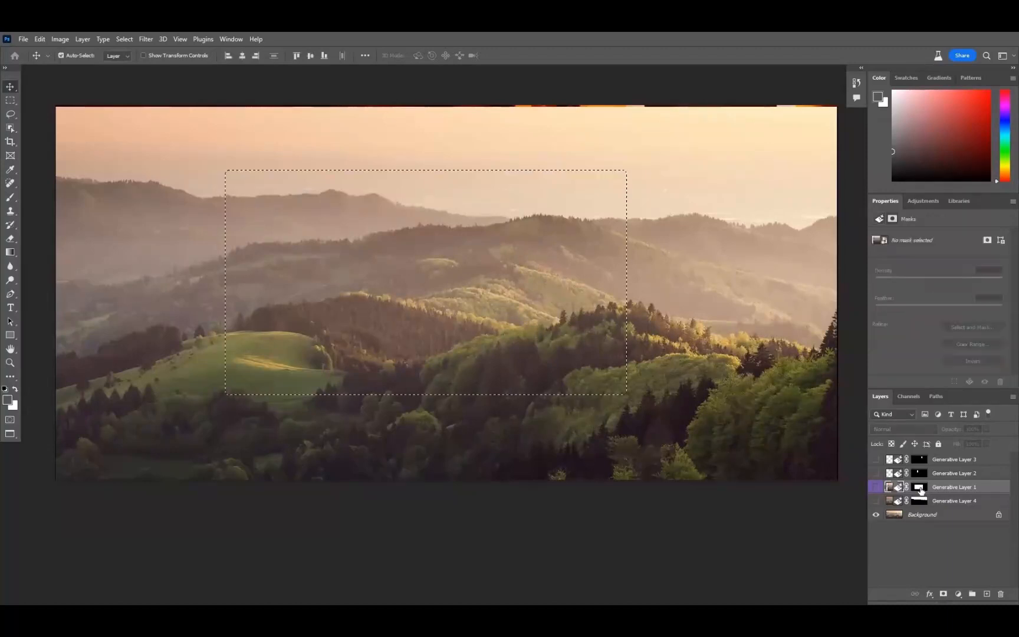
{"action": "left_click", "coordinate": [10, 101]}
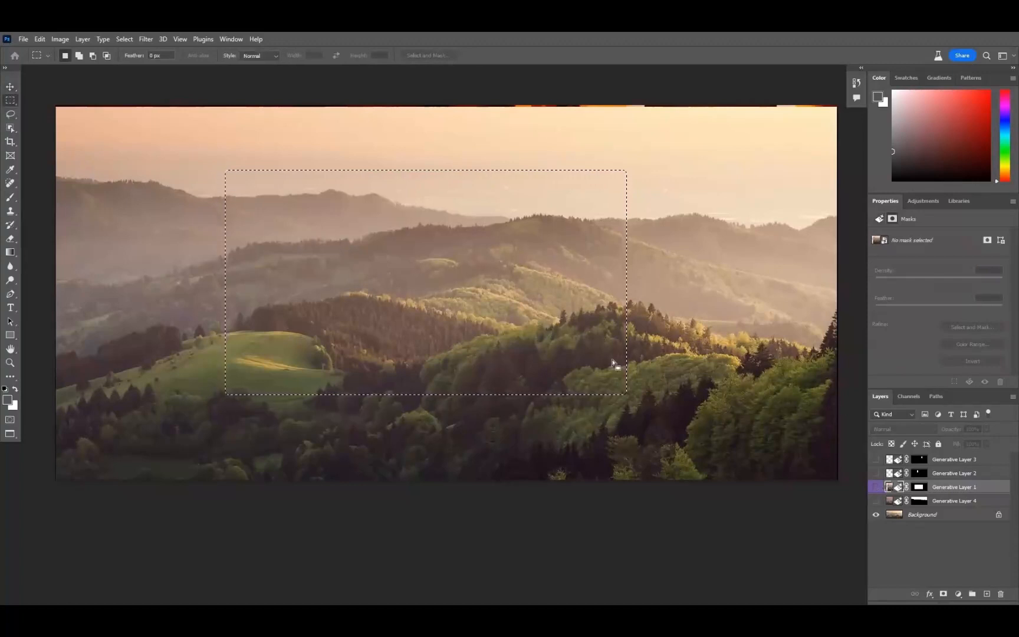
Show the Contextual Task Bar, open the Generative Fill prompt for the landscape selection, and deselect without generating
{"action": "left_click", "coordinate": [223, 40]}
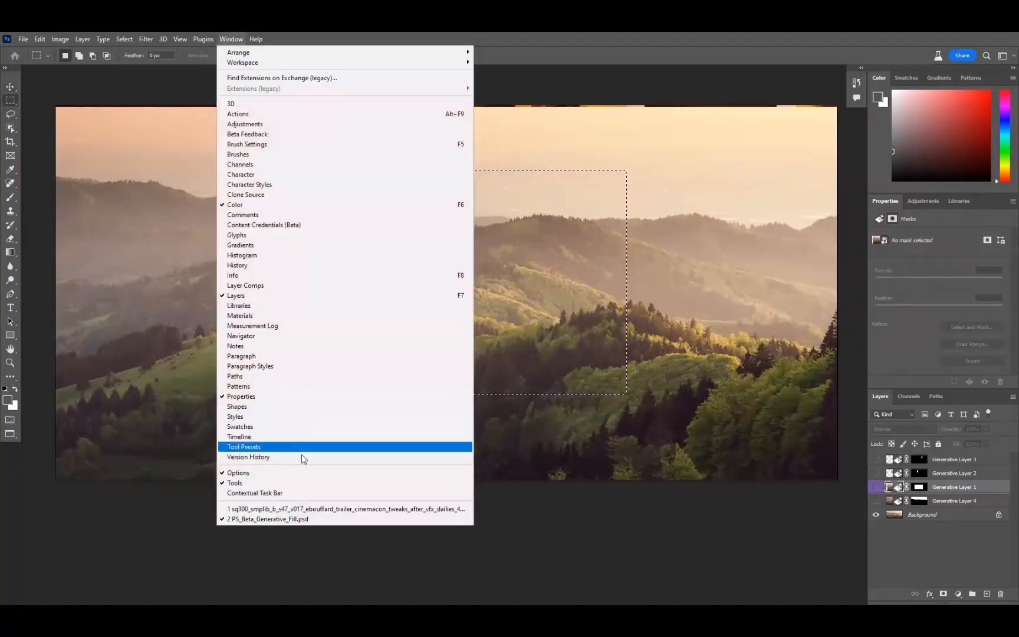
{"action": "left_click", "coordinate": [272, 491]}
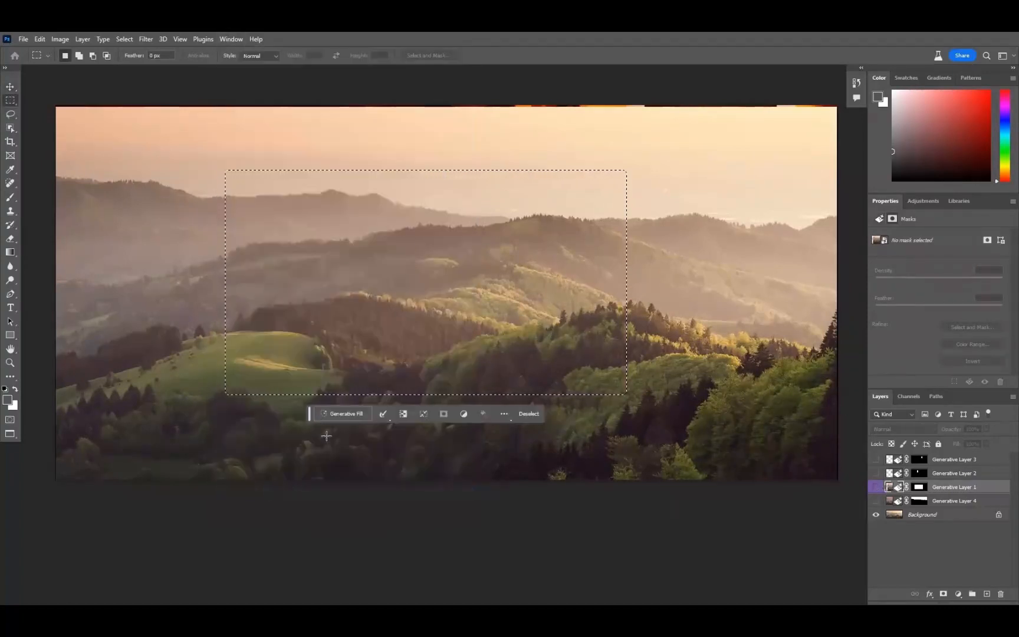
{"action": "left_click", "coordinate": [340, 414]}
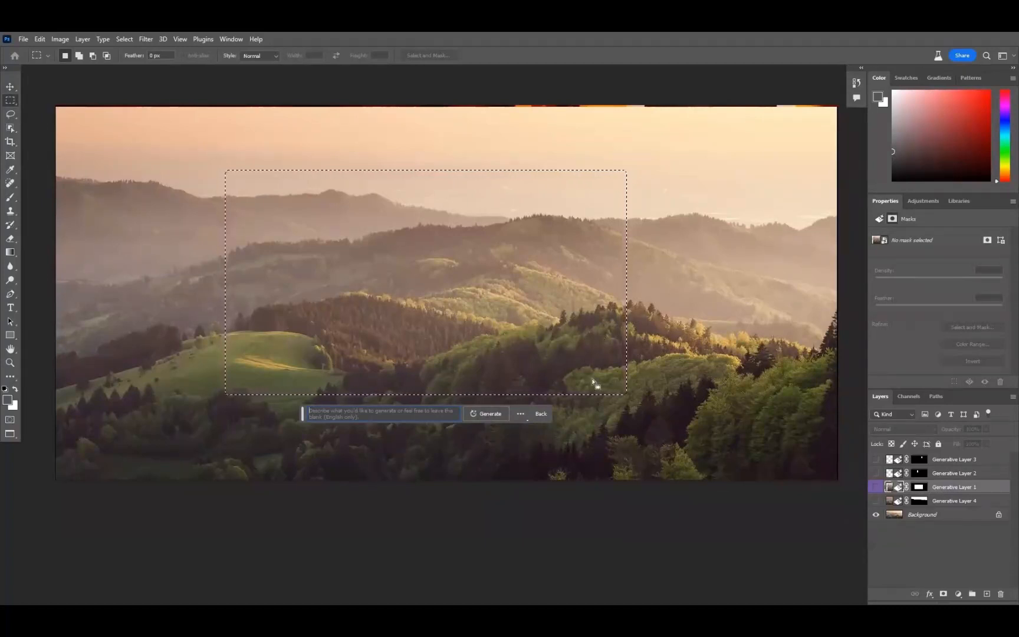
{"action": "key", "text": "ctrl+d"}
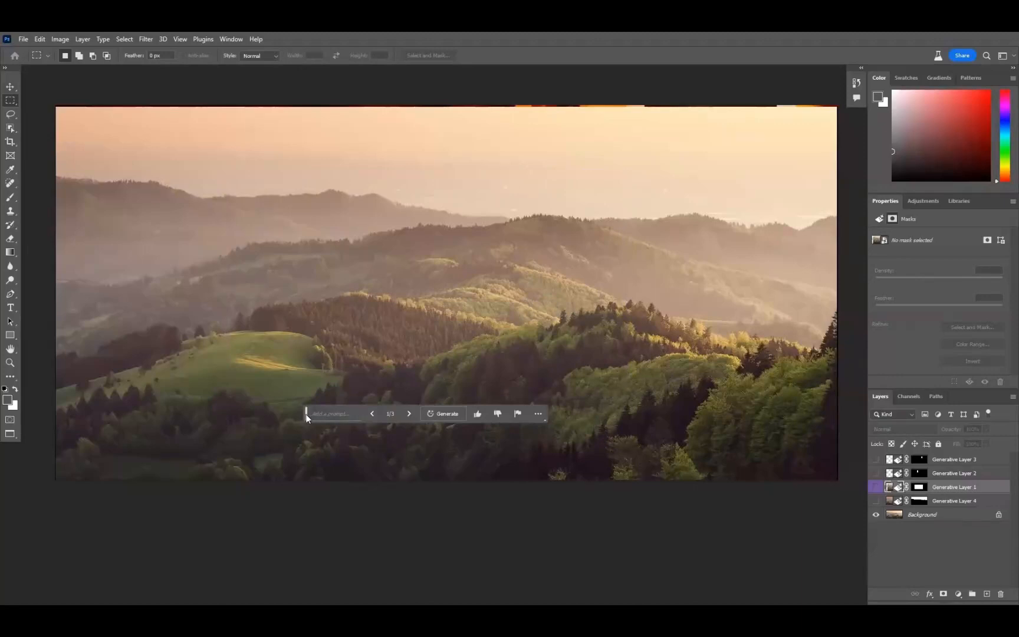
Toggle Generative Layer 1 repeatedly to compare the generated hills and meadow with the original landscape
{"action": "left_click", "coordinate": [876, 487]}
{"action": "left_click", "coordinate": [876, 487]}
{"action": "left_click", "coordinate": [876, 487]}
{"action": "left_click", "coordinate": [876, 487]}
{"action": "left_click", "coordinate": [876, 487]}
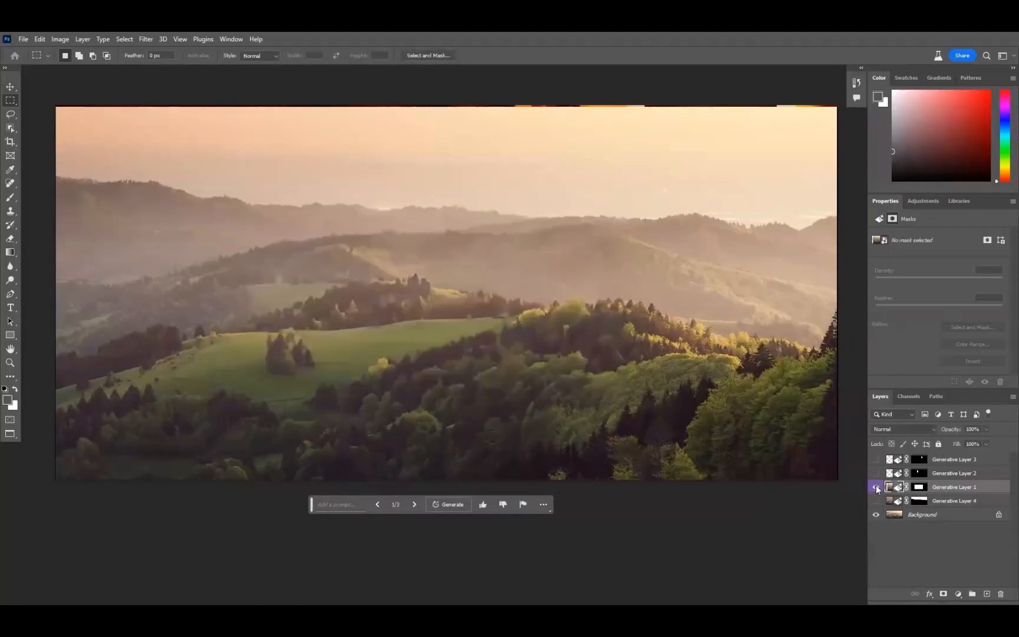
{"action": "left_click", "coordinate": [876, 487]}
{"action": "left_click", "coordinate": [877, 487]}
{"action": "left_click", "coordinate": [876, 487]}
{"action": "left_click", "coordinate": [876, 487]}
{"action": "left_click", "coordinate": [876, 487]}
{"action": "left_click", "coordinate": [877, 487]}
Show Generative Layer 4 with the replacement sky and hide Generative Layer 1
{"action": "key", "text": "z"}
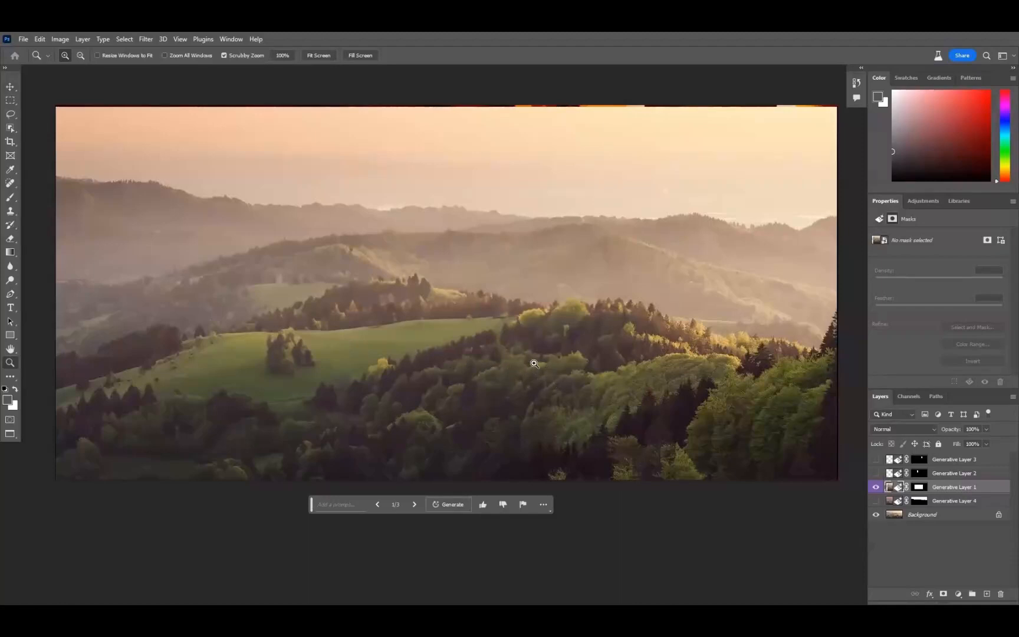
{"action": "left_click", "coordinate": [876, 501]}
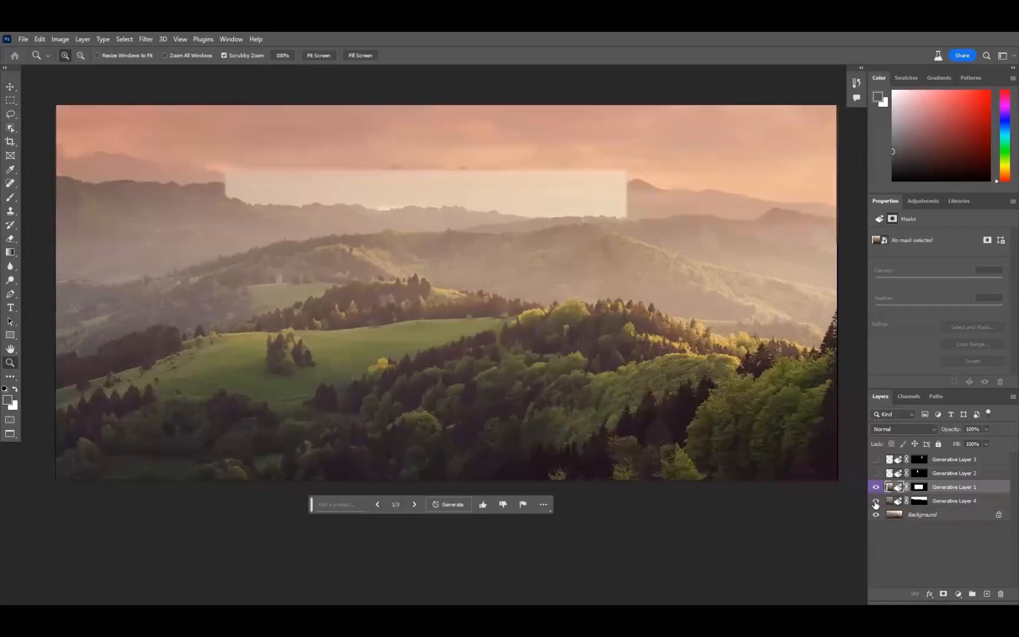
{"action": "left_click", "coordinate": [877, 487]}
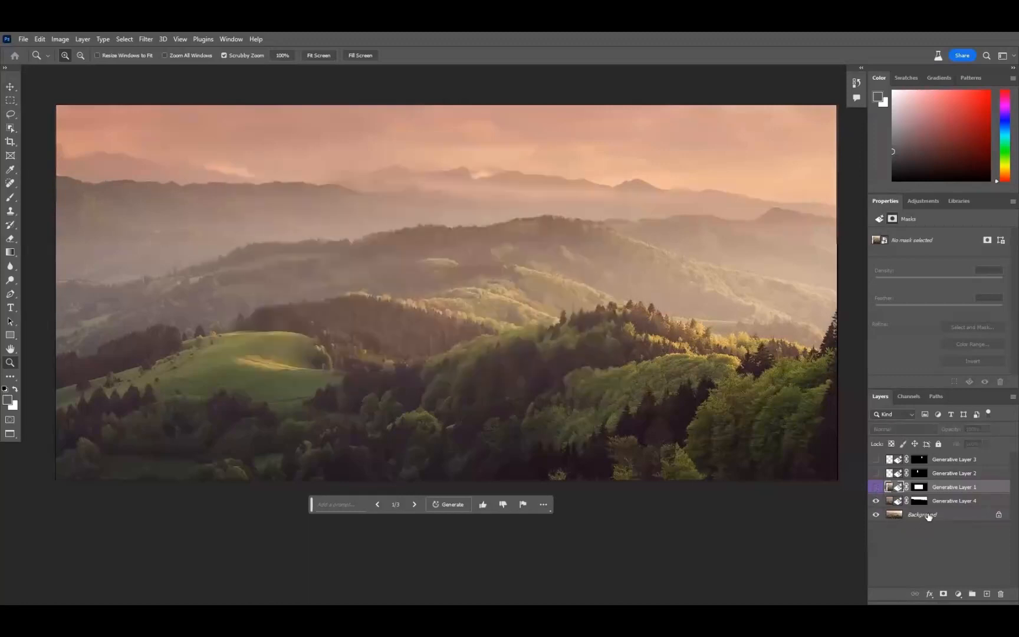
Toggle Generative Layer 4 to compare the replacement sky with the original landscape
{"action": "left_click", "coordinate": [876, 501]}
{"action": "left_click", "coordinate": [876, 501]}
{"action": "left_click", "coordinate": [876, 501]}
{"action": "left_click", "coordinate": [877, 501]}
Load Generative Layer 4's mask as a selection to show the replaced sky area, hide the layer, and deselect
{"action": "left_click", "coordinate": [918, 501], "text": "ctrl"}
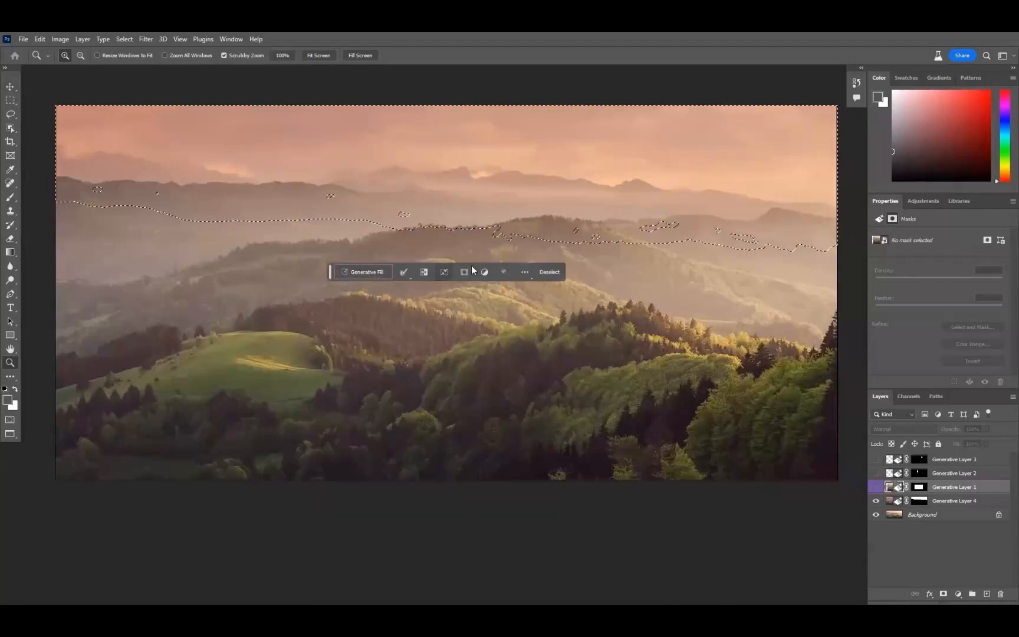
{"action": "left_click", "coordinate": [918, 501]}
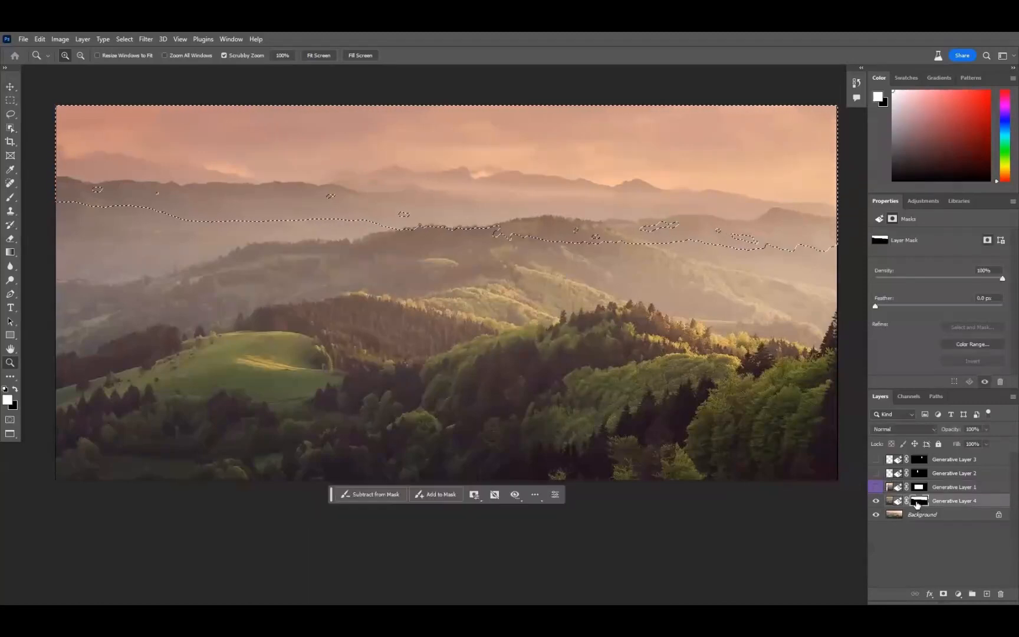
{"action": "left_click", "coordinate": [918, 502], "text": "ctrl"}
{"action": "key", "text": "ctrl+d"}
{"action": "left_click", "coordinate": [876, 502]}
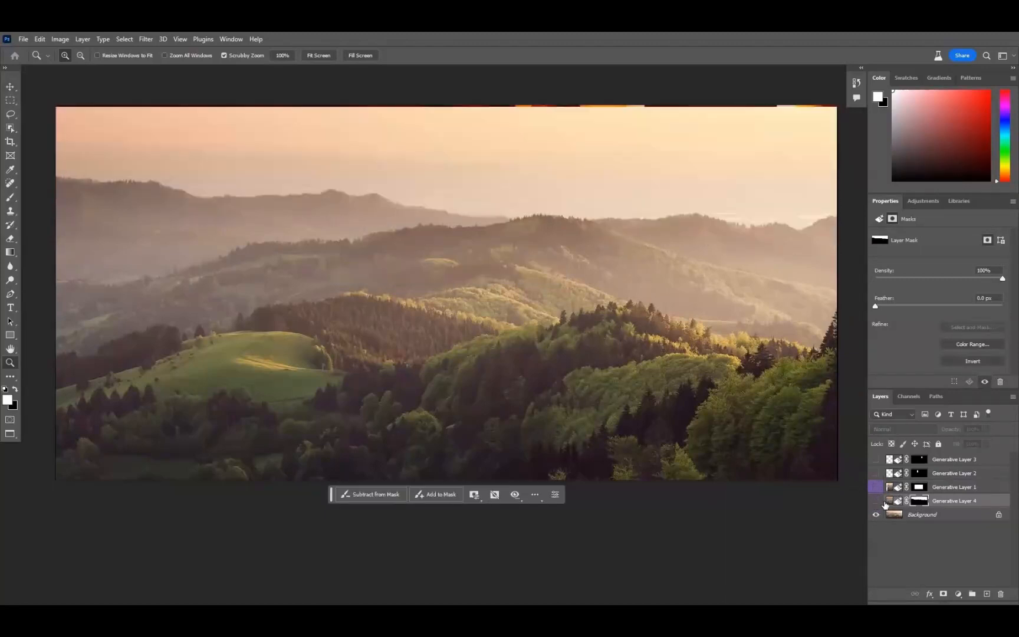
{"action": "left_click", "coordinate": [915, 503], "text": "ctrl"}
{"action": "key", "text": "ctrl+d"}
Try selecting the sky on the Background layer with the Magic Wand tool, and deselect
{"action": "key", "text": "l"}
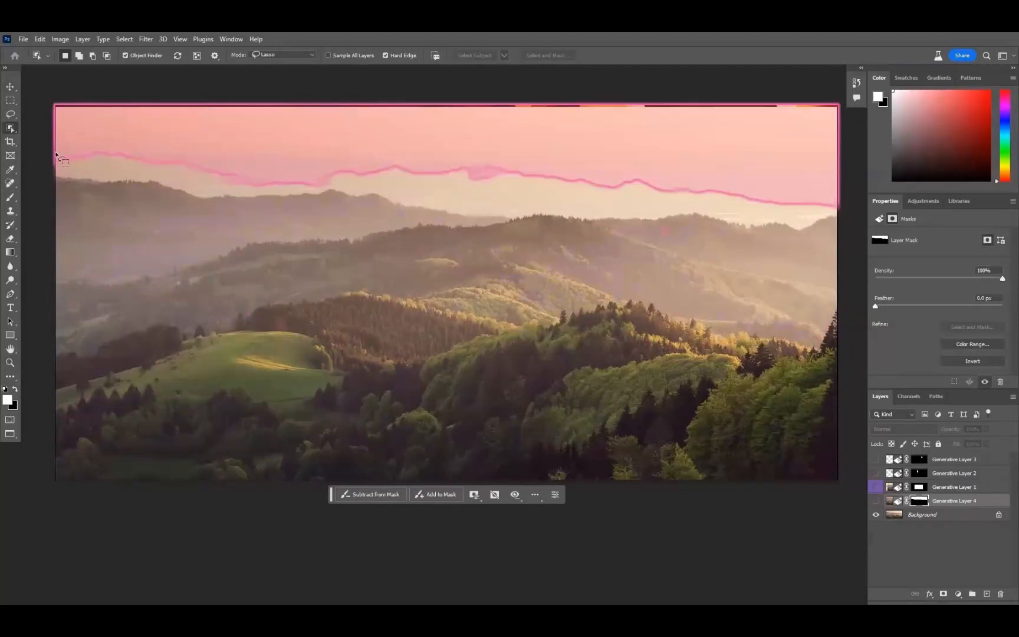
{"action": "right_click", "coordinate": [9, 128]}
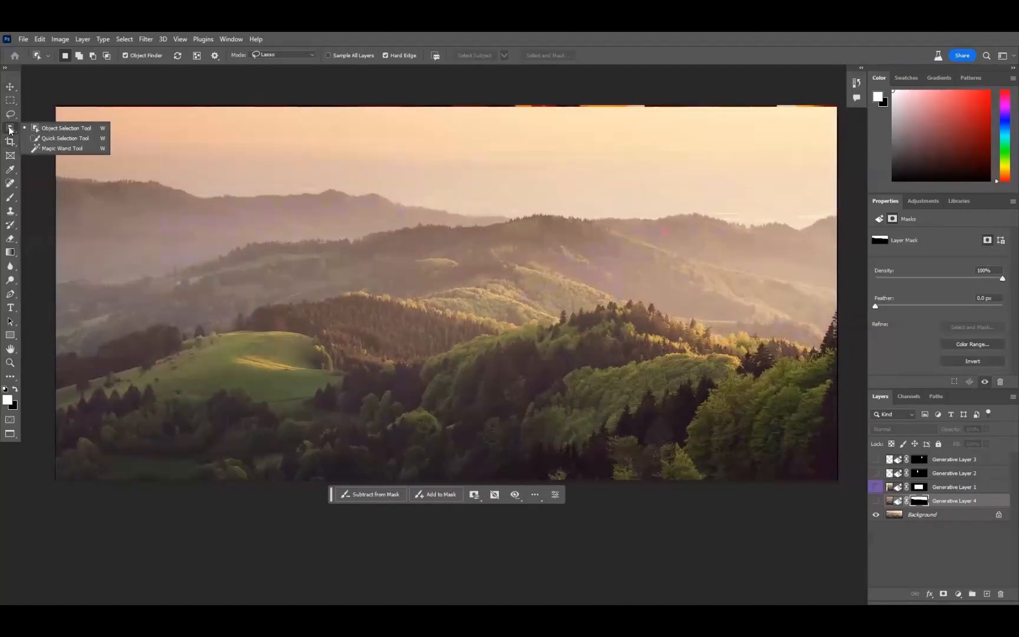
{"action": "left_click", "coordinate": [63, 139]}
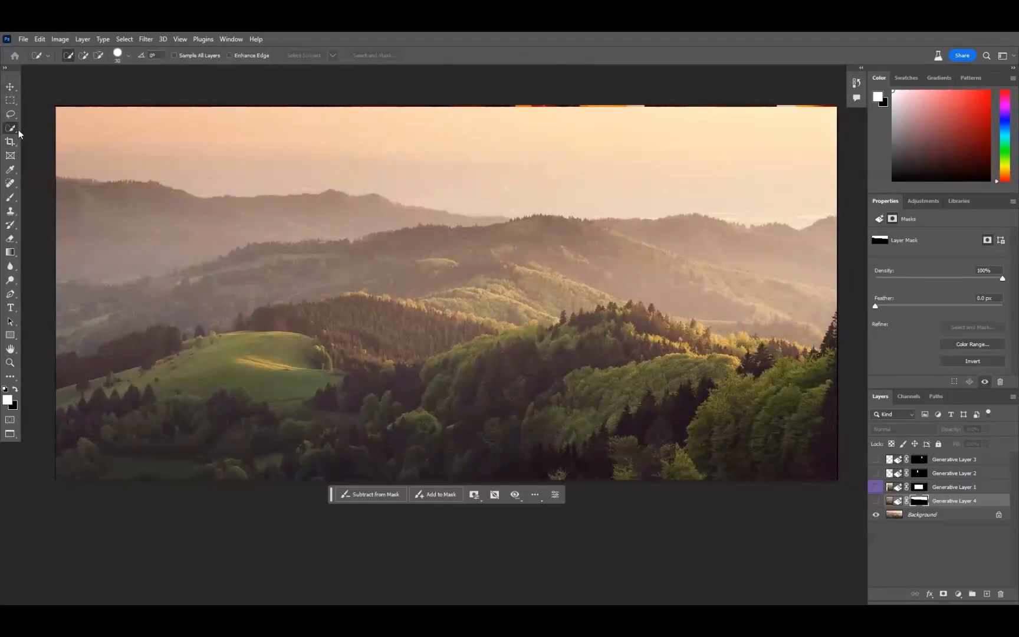
{"action": "right_click", "coordinate": [14, 135]}
{"action": "left_click", "coordinate": [52, 148]}
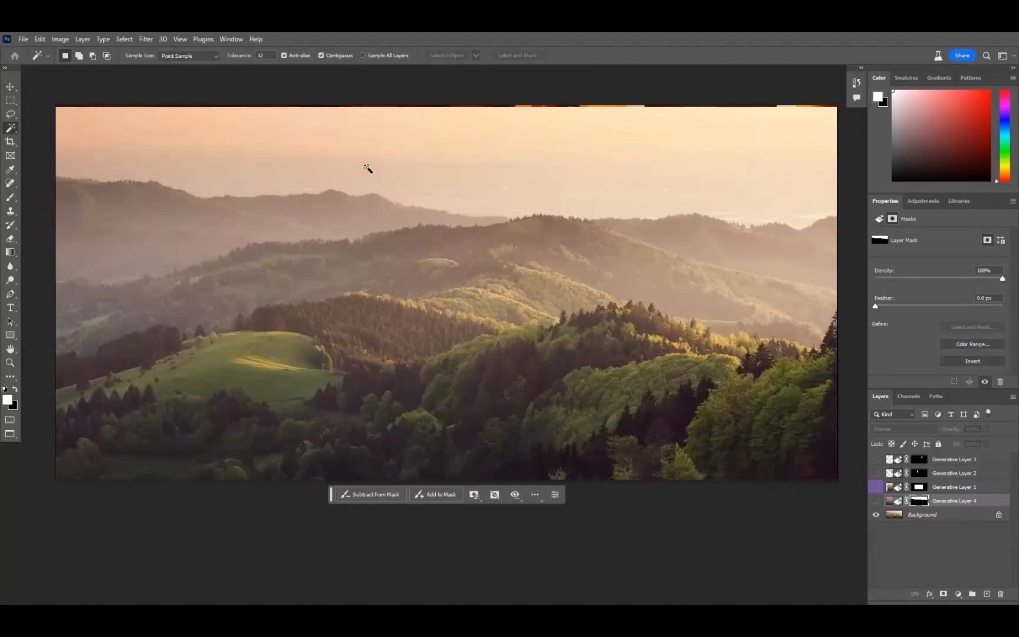
{"action": "left_click", "coordinate": [897, 515]}
{"action": "left_click", "coordinate": [513, 184]}
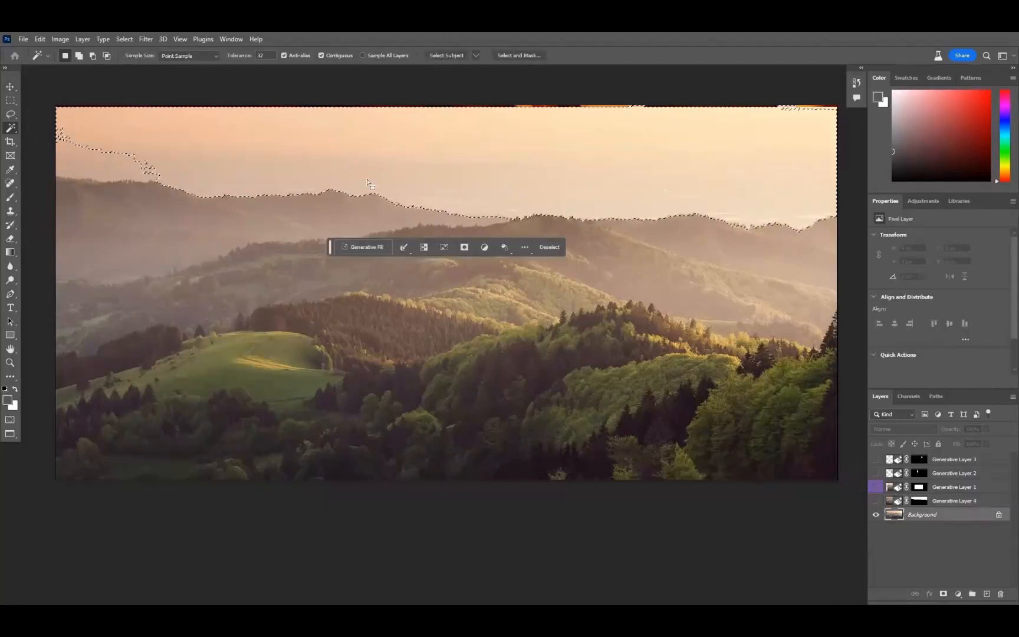
{"action": "left_click", "coordinate": [71, 153]}
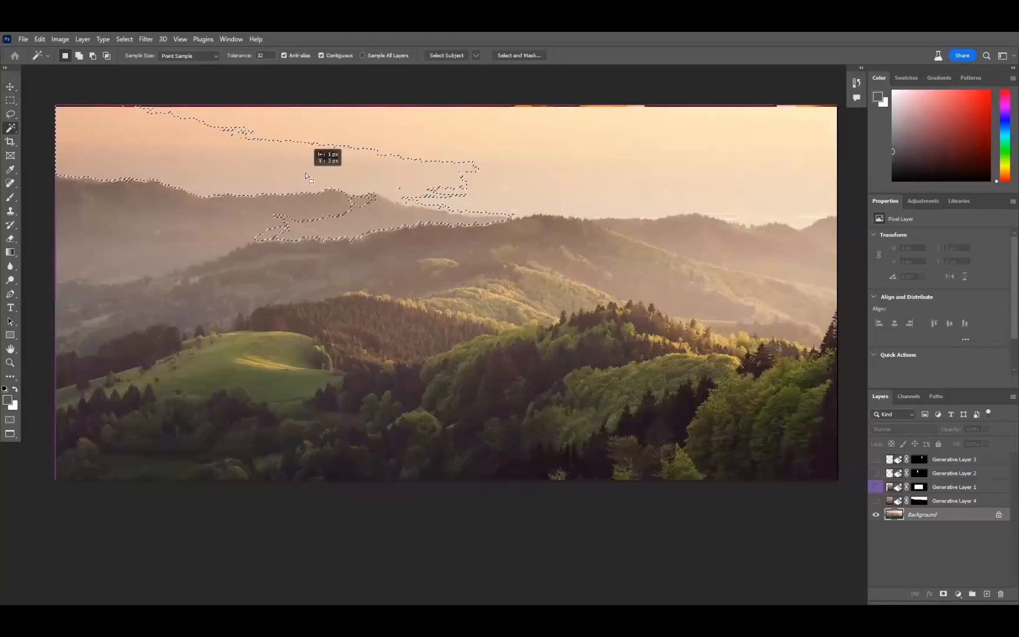
{"action": "key", "text": "ctrl+d"}
Set the Magic Wand to add to the selection, sample the central and hazy left parts of the sky, and deselect
{"action": "left_click", "coordinate": [79, 55]}
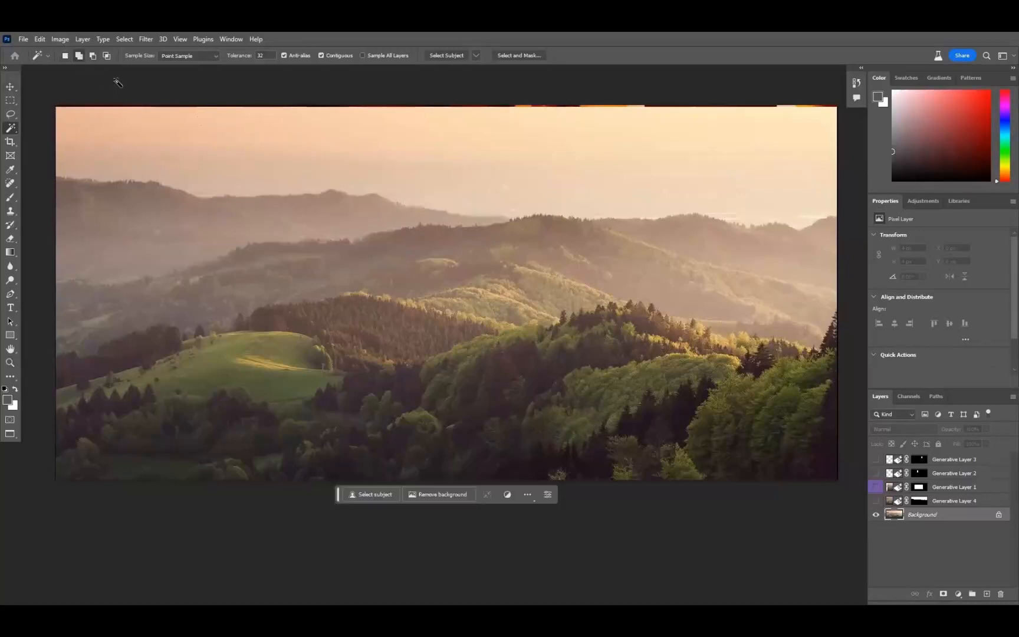
{"action": "left_click", "coordinate": [262, 144]}
{"action": "left_click", "coordinate": [135, 173]}
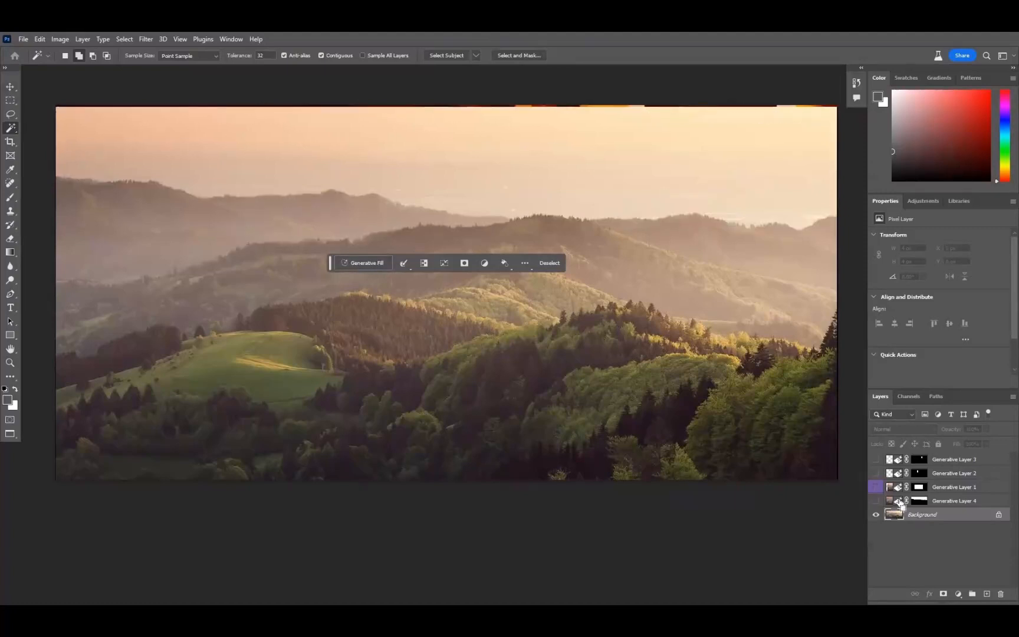
{"action": "key", "text": "ctrl+d"}
Show and select Generative Layer 4, and activate the Move tool
{"action": "left_click", "coordinate": [876, 501]}
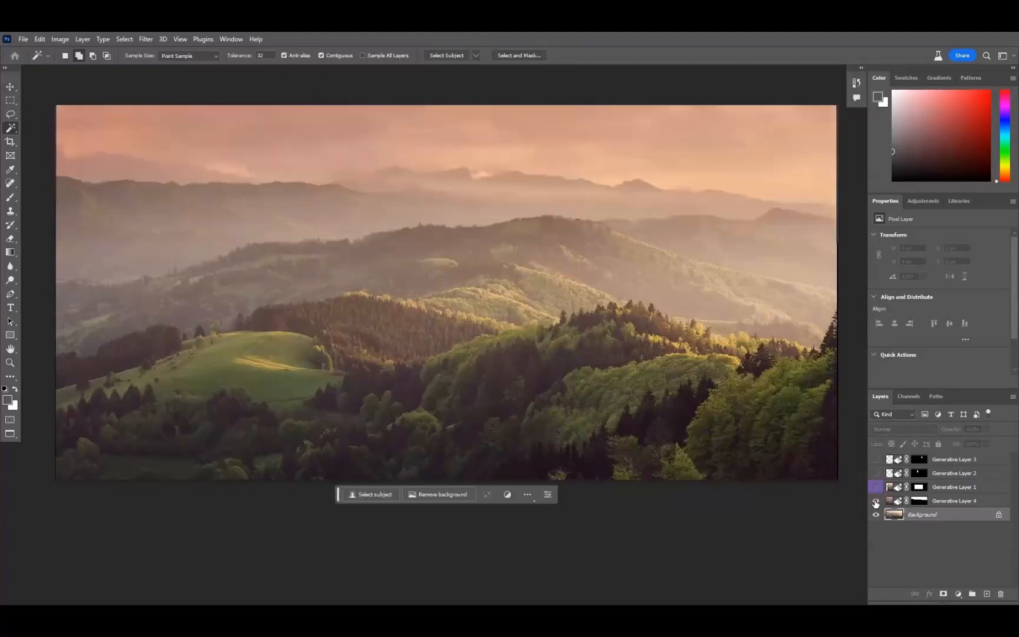
{"action": "left_click", "coordinate": [937, 506]}
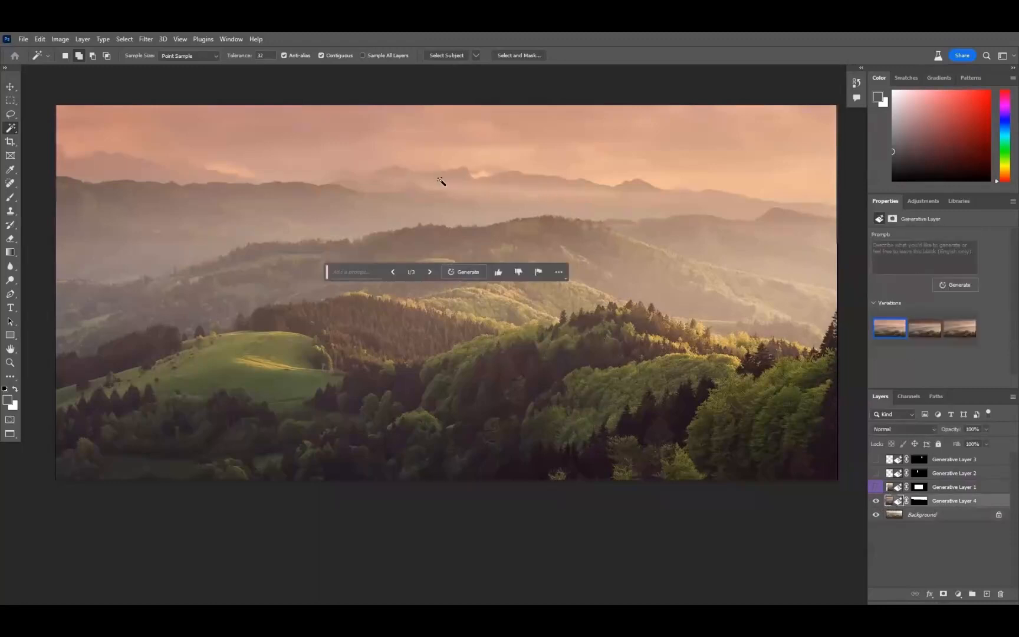
{"action": "key", "text": "l"}
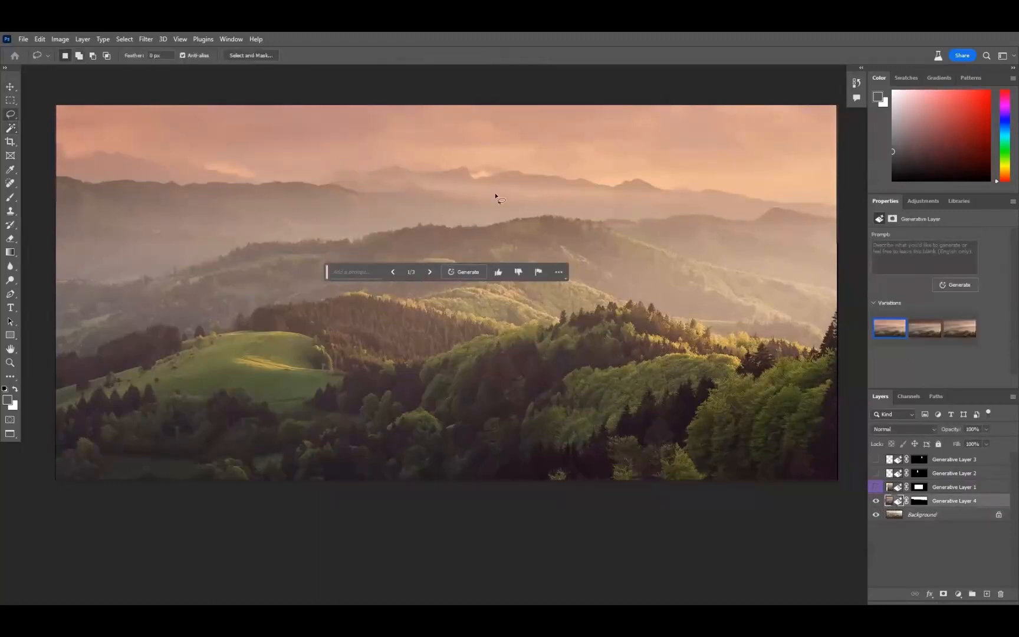
{"action": "key", "text": "v"}
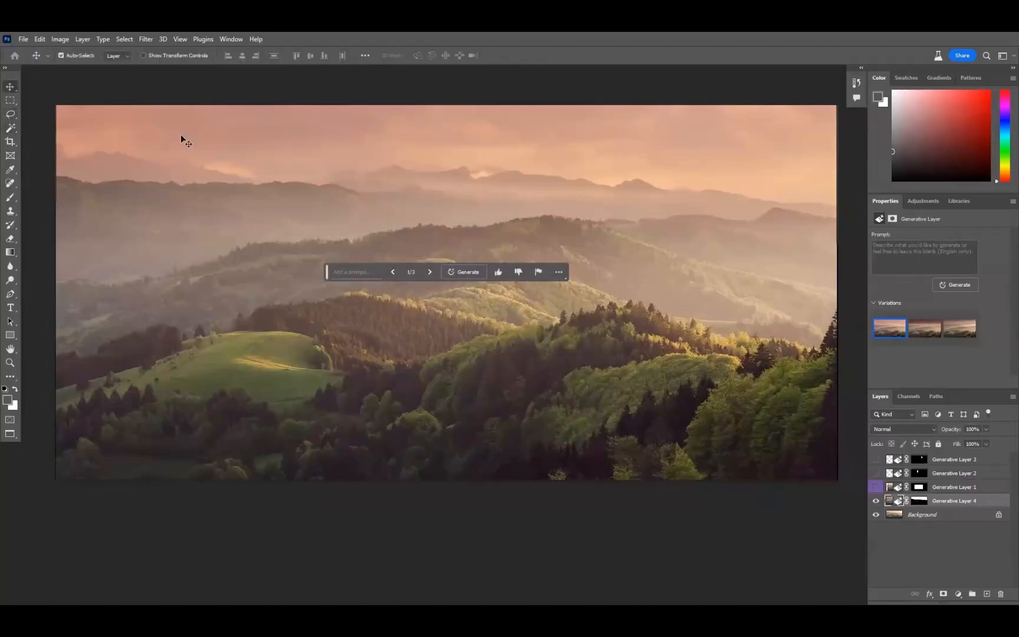
Toggle Generative Layer 4 repeatedly to compare the skies, and move the Contextual Task Bar below the landscape
{"action": "left_click", "coordinate": [875, 501]}
{"action": "left_click", "coordinate": [875, 502]}
{"action": "left_click", "coordinate": [875, 501]}
{"action": "left_click", "coordinate": [875, 501]}
{"action": "left_click", "coordinate": [876, 501]}
{"action": "left_click", "coordinate": [876, 501]}
{"action": "left_click_drag", "start_coordinate": [327, 274], "coordinate": [303, 501]}
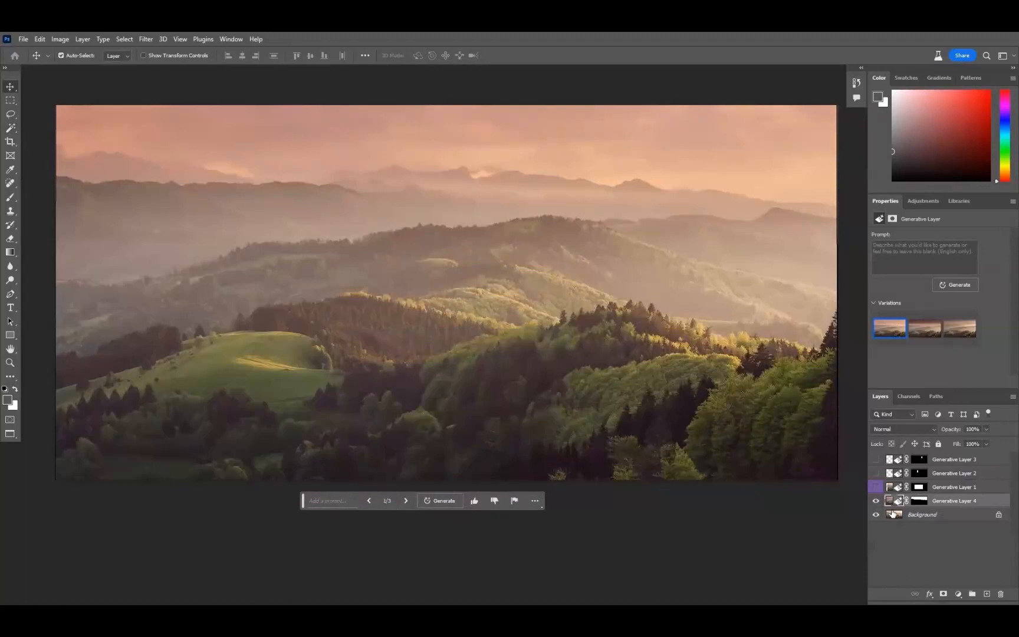
Hide Generative Layer 4, show Generative Layers 1 and 2, and select the tower's Generative Layer 2
{"action": "left_click", "coordinate": [876, 501]}
{"action": "left_click", "coordinate": [876, 488]}
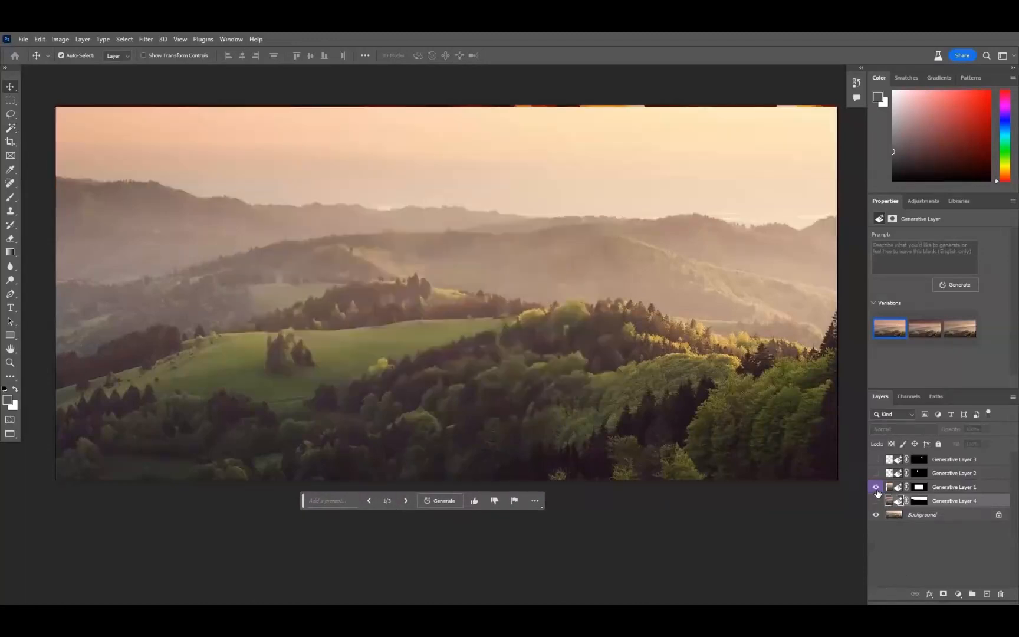
{"action": "left_click", "coordinate": [875, 473]}
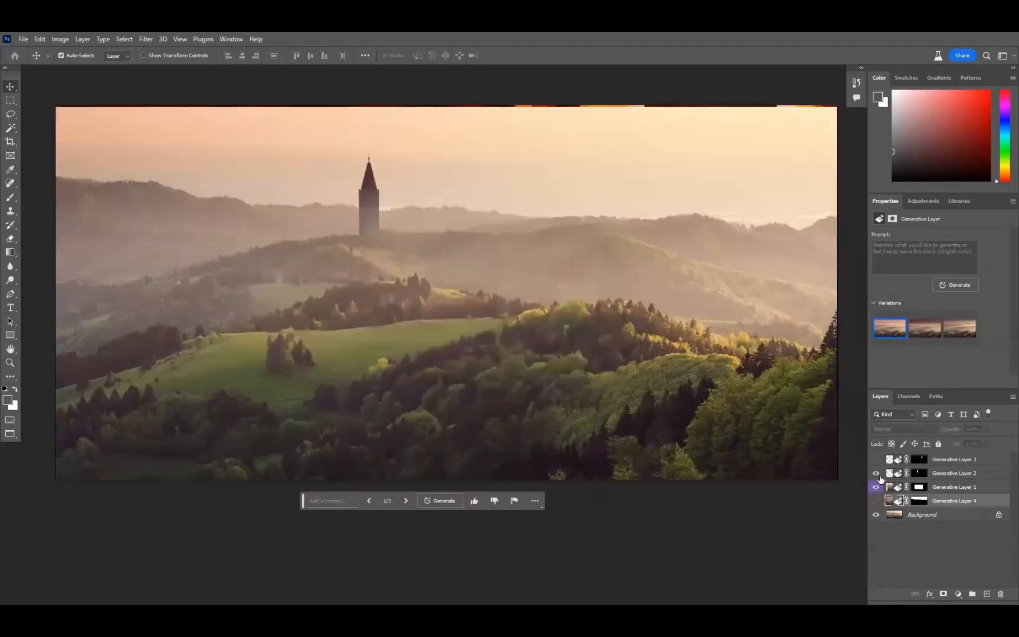
{"action": "left_click", "coordinate": [938, 474]}
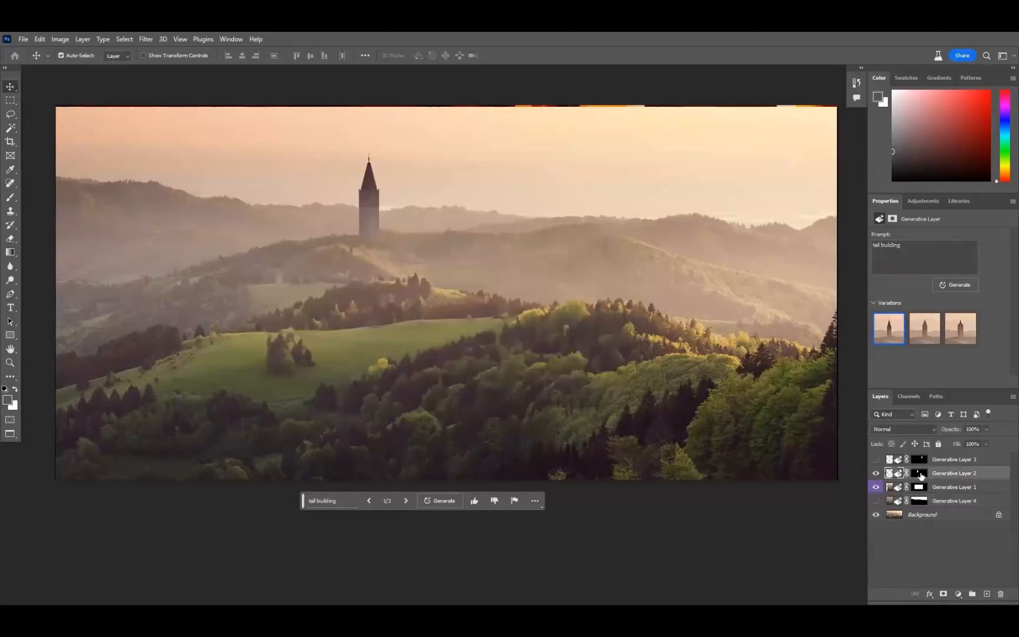
Load Generative Layer 2's mask as a selection, enter the Generative Fill prompt "tall building", and deselect without generating
{"action": "left_click", "coordinate": [921, 474], "text": "ctrl"}
{"action": "left_click", "coordinate": [290, 259]}
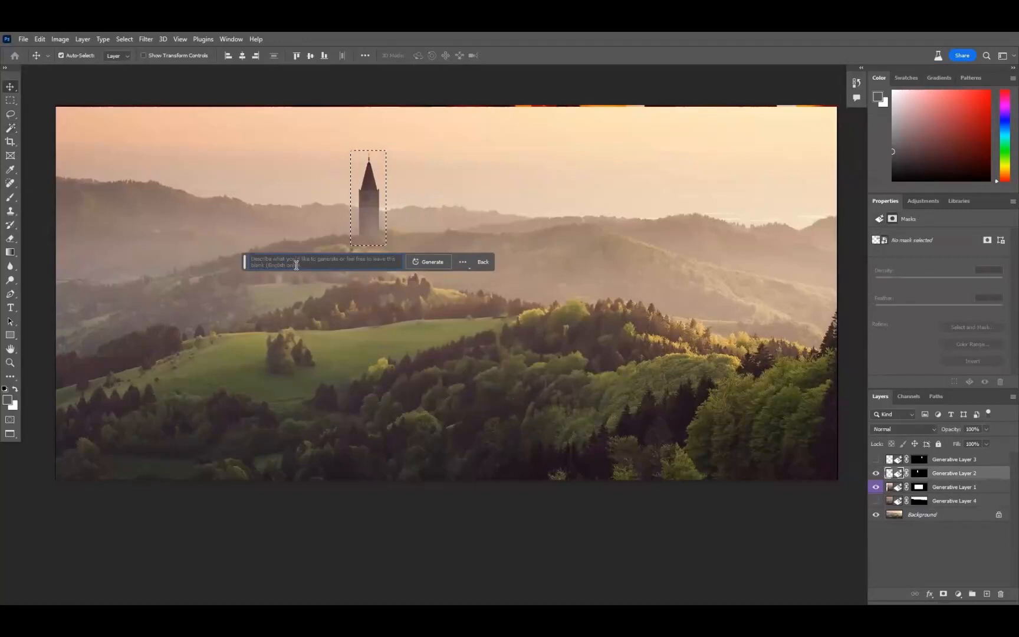
{"action": "type", "text": "tall"}
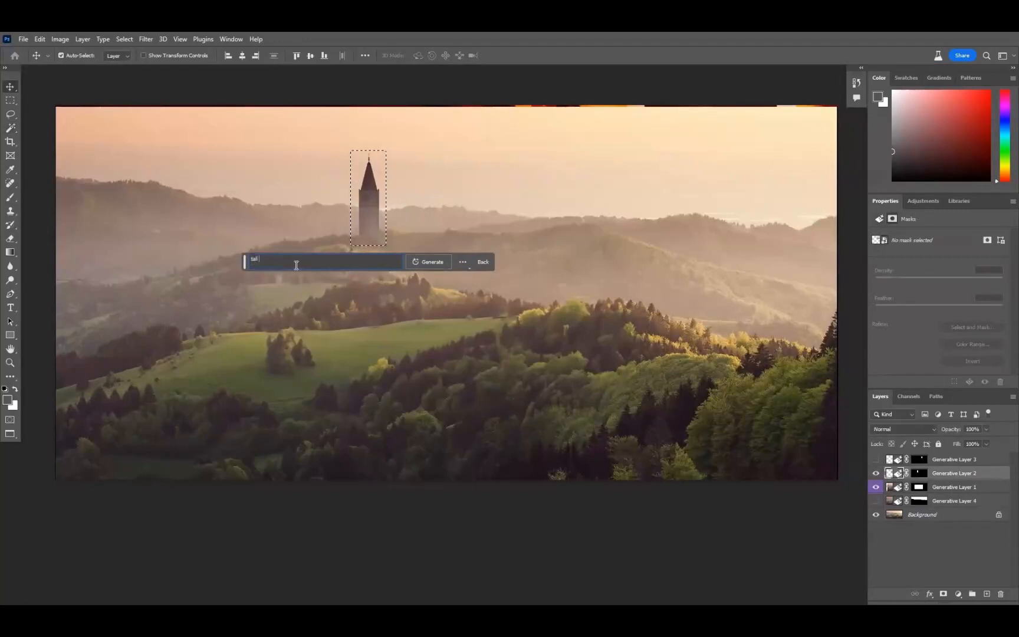
{"action": "type", "text": " building"}
{"action": "key", "text": "ctrl"}
{"action": "key", "text": "ctrl+d"}
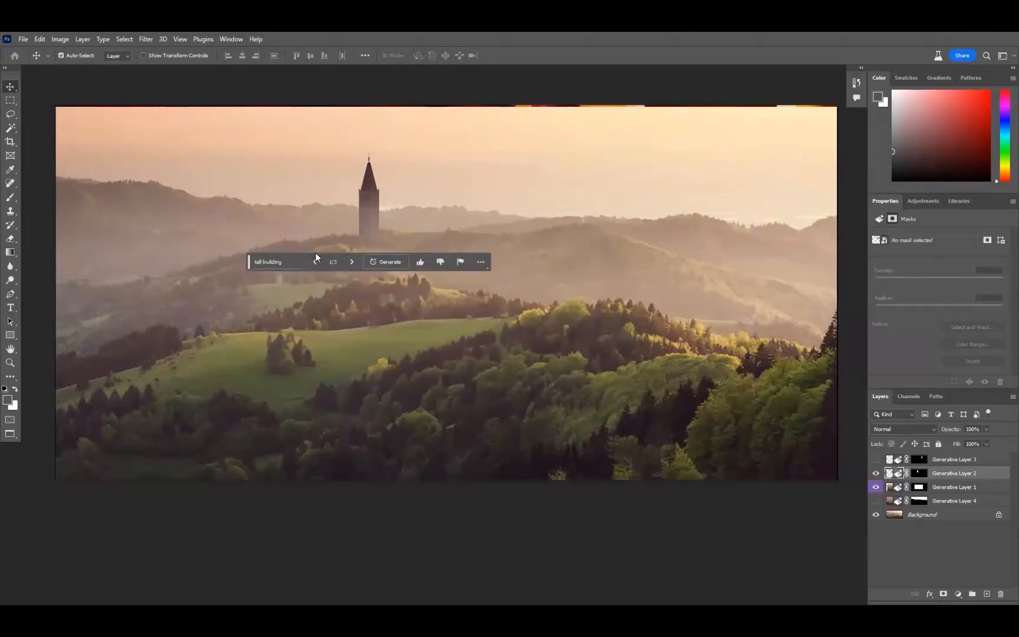
Move the Contextual Task Bar below the image, toggle Generative Layer 2 for comparison, and show Generative Layer 3
{"action": "left_click_drag", "start_coordinate": [248, 263], "coordinate": [299, 512]}
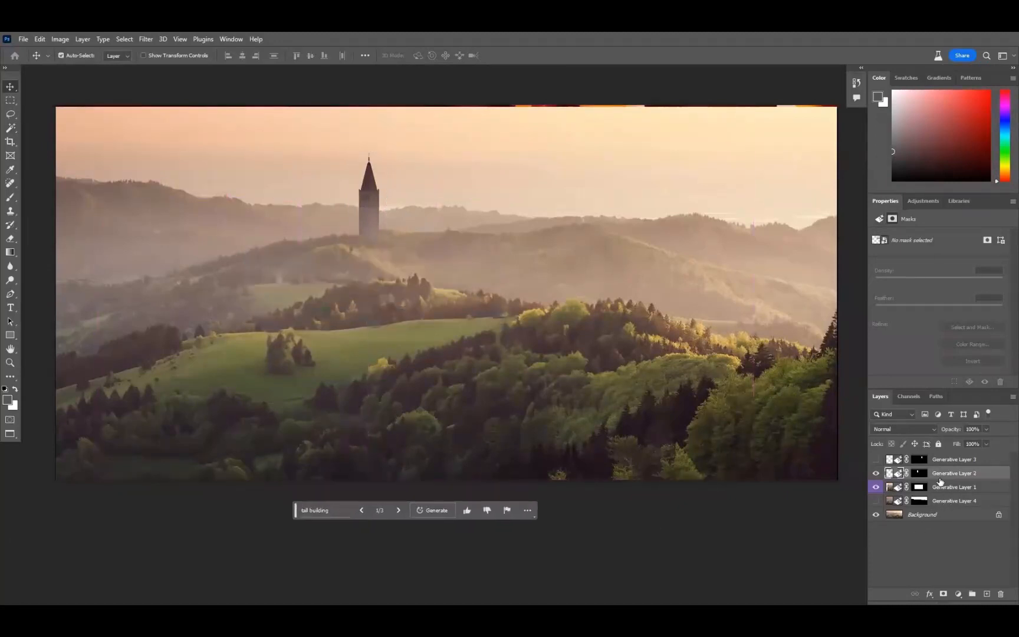
{"action": "left_click", "coordinate": [876, 472]}
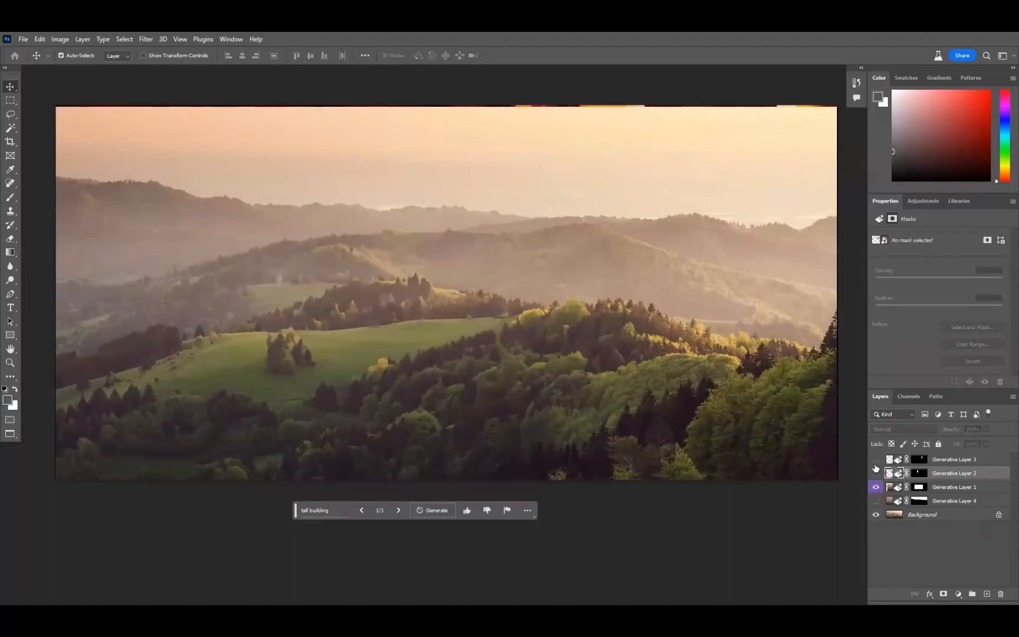
{"action": "left_click", "coordinate": [875, 472]}
{"action": "left_click", "coordinate": [876, 459]}
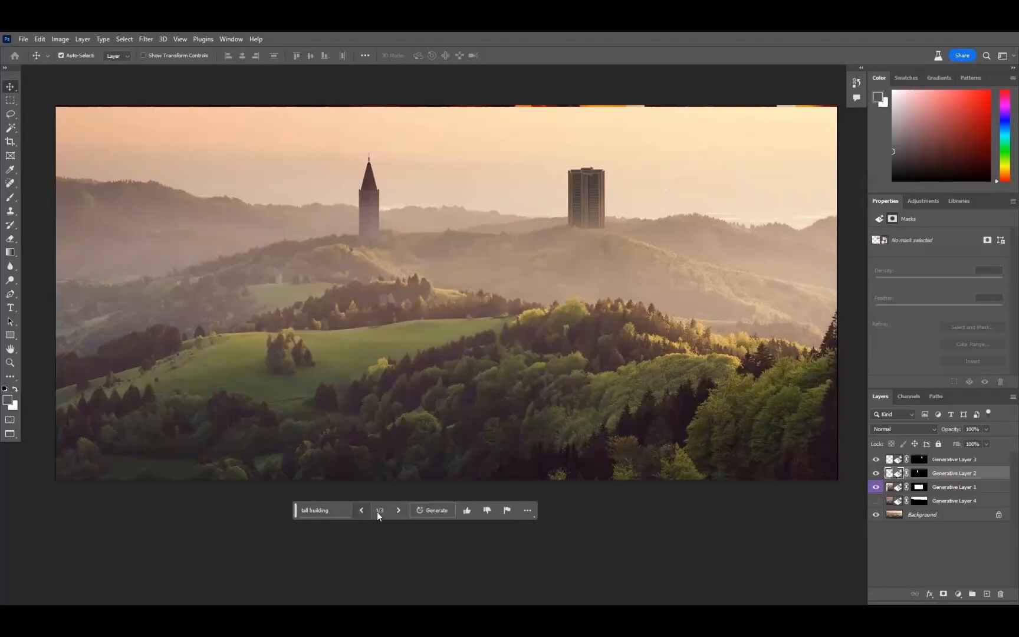
Cycle through the three "tall building" variations back to the first, and view the Contextual Task Bar's additional options
{"action": "left_click", "coordinate": [399, 510]}
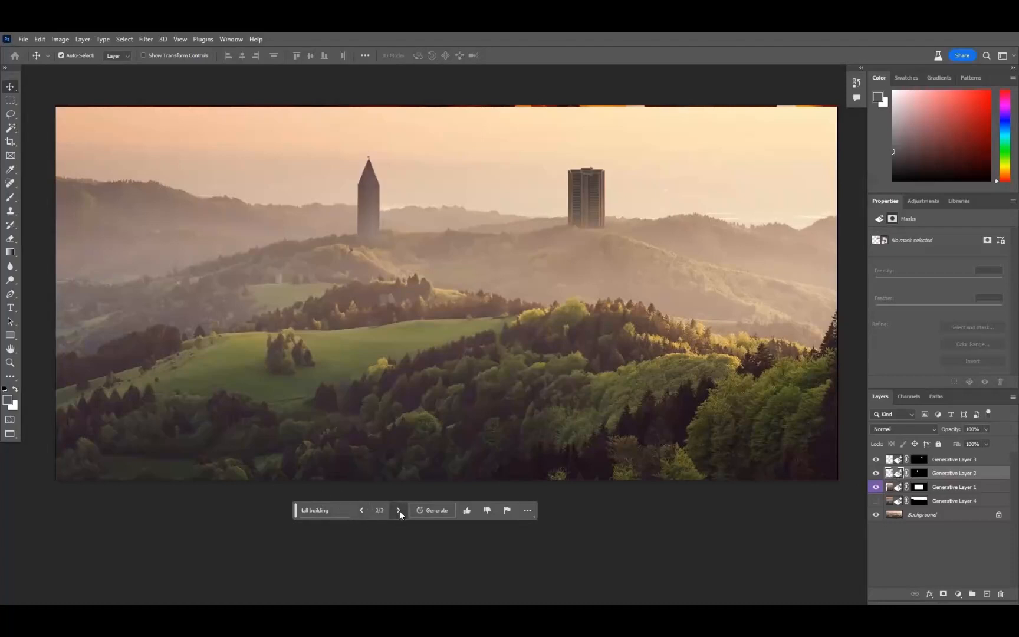
{"action": "left_click", "coordinate": [399, 510]}
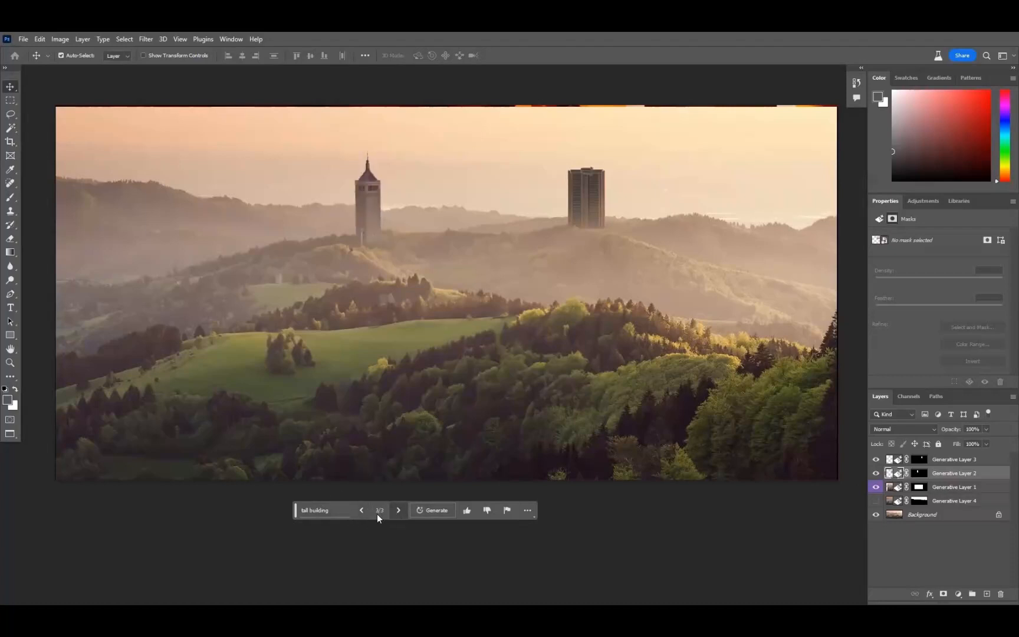
{"action": "left_click", "coordinate": [362, 510]}
{"action": "left_click", "coordinate": [362, 511]}
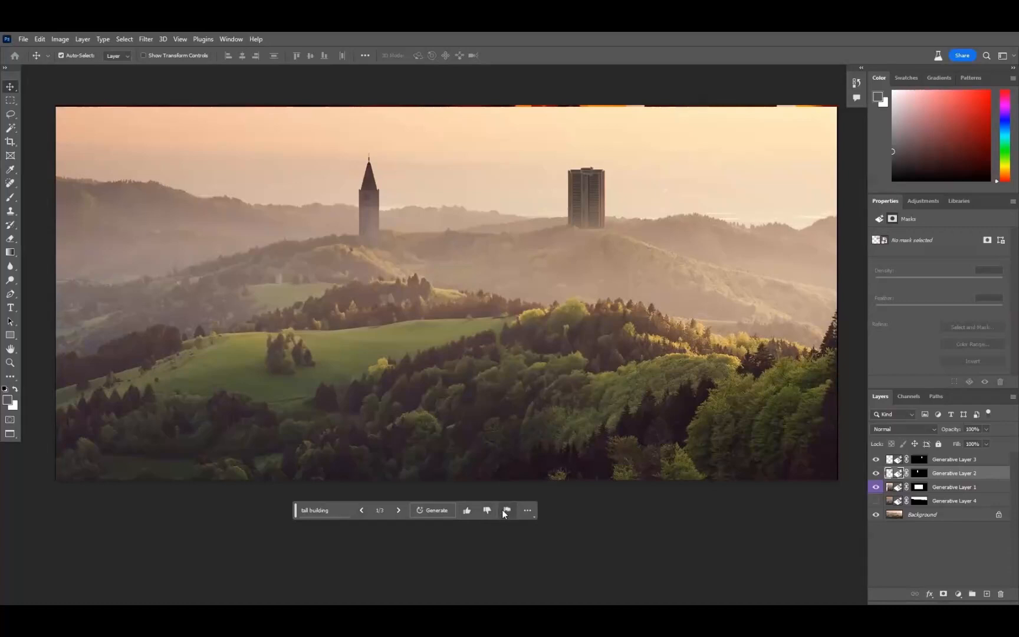
{"action": "left_click", "coordinate": [527, 510]}
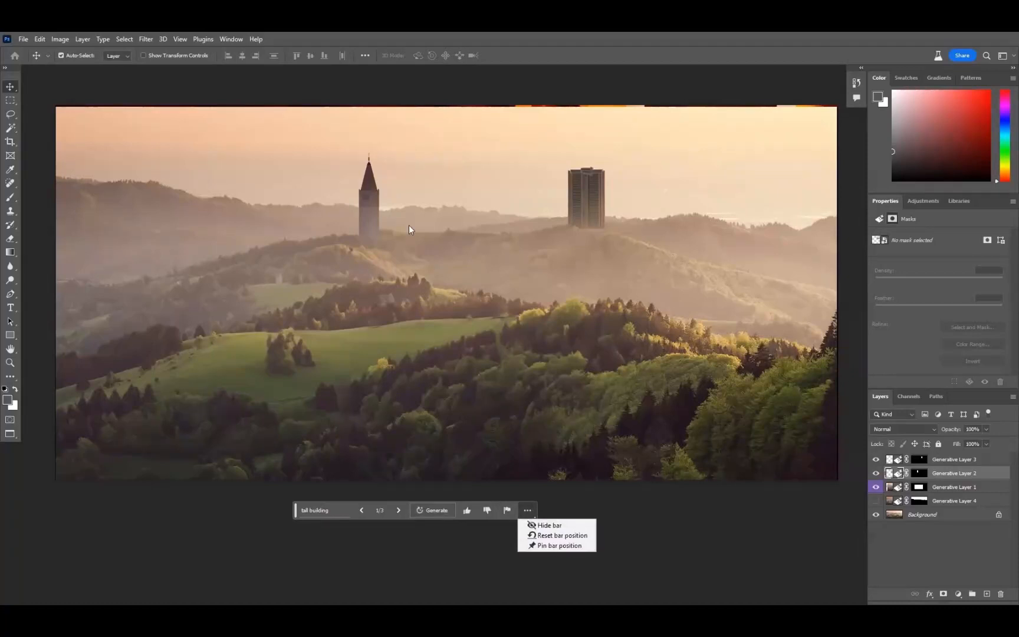
{"action": "left_click", "coordinate": [298, 510]}
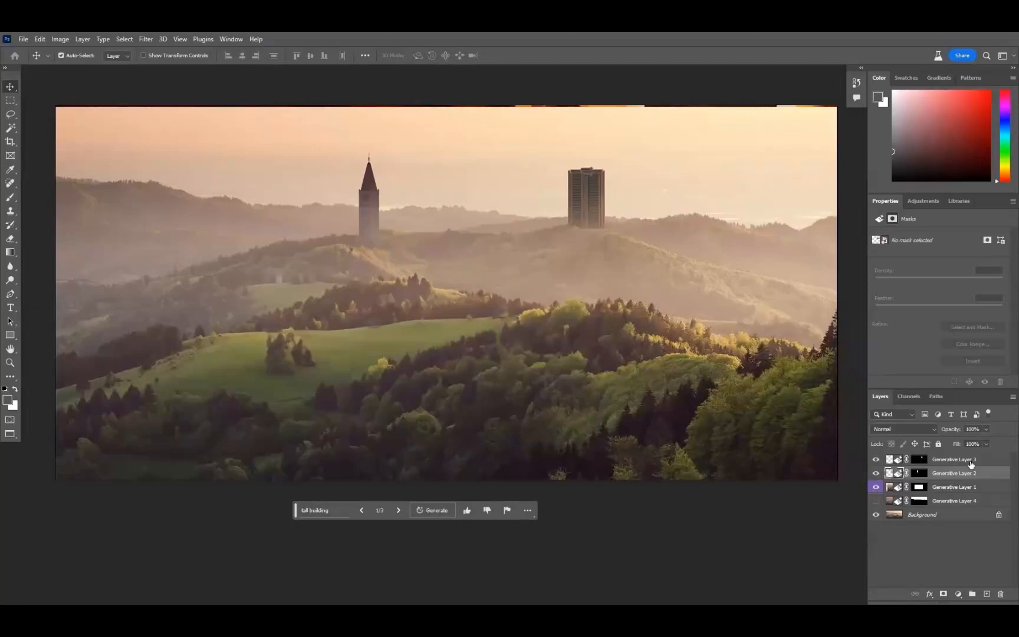
Hide Generative Layers 1, 2 and 3, and open PS_Beta_Generative_Fill_3.psd from the file manager beside the current document
{"action": "left_click_drag", "start_coordinate": [876, 460], "coordinate": [877, 487]}
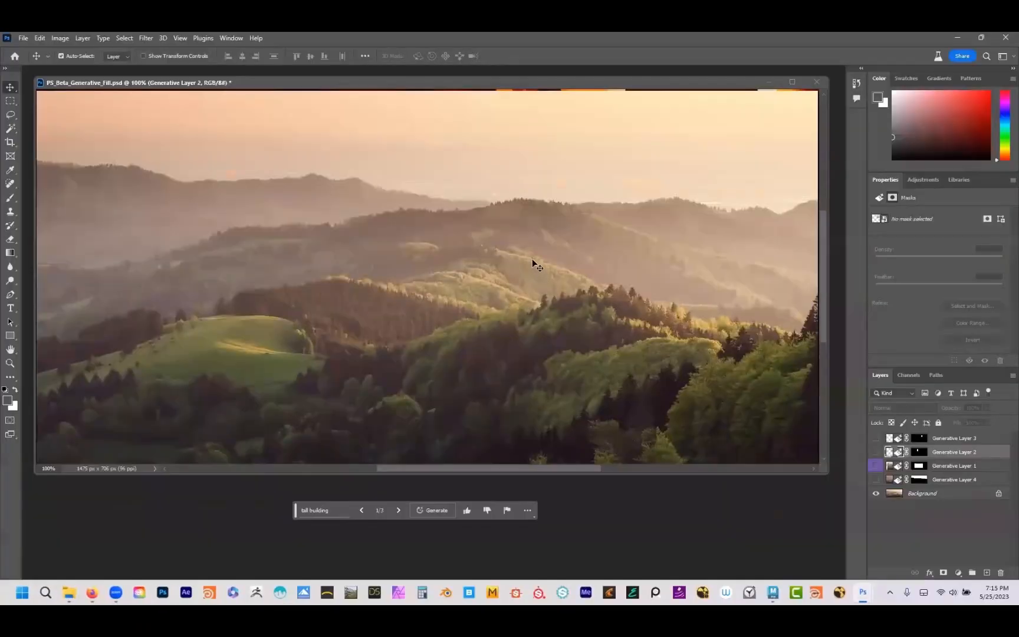
{"action": "left_click_drag", "start_coordinate": [257, 83], "coordinate": [292, 307]}
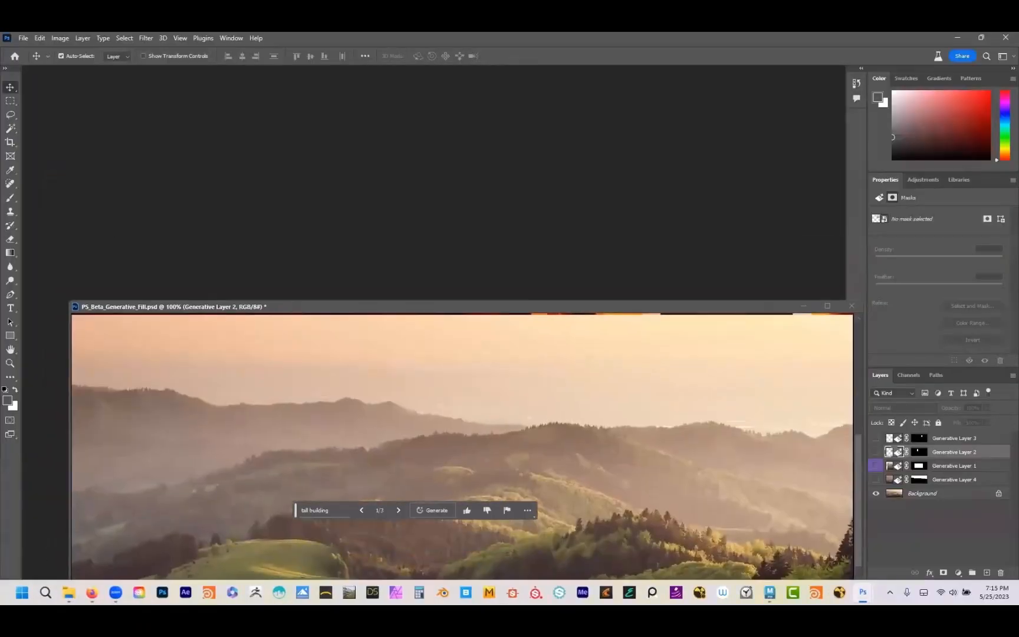
{"action": "key", "text": "alt+Tab"}
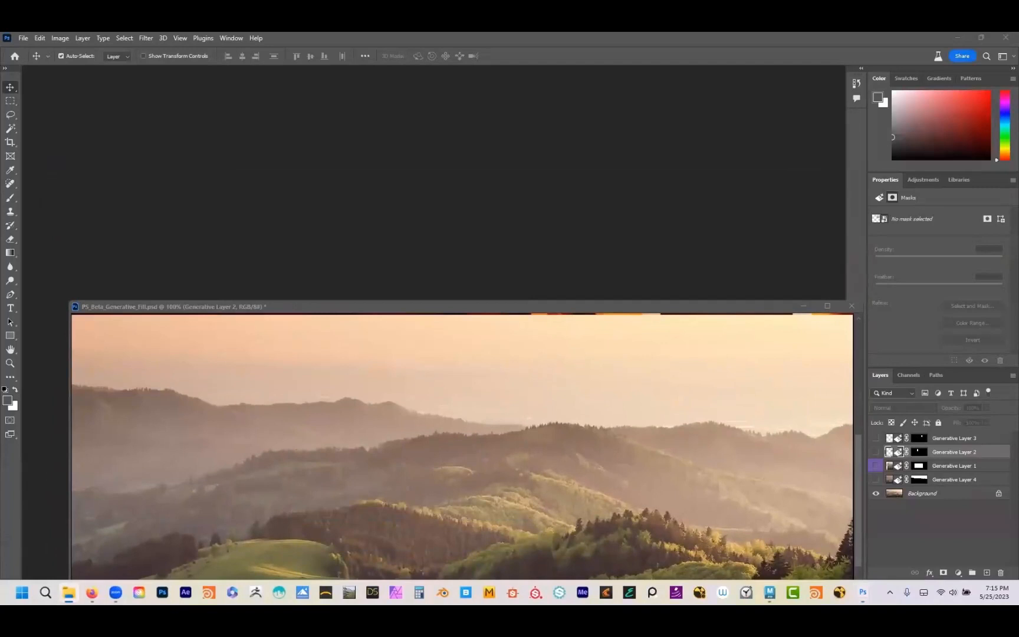
{"action": "left_click_drag", "start_coordinate": [1, 224], "coordinate": [418, 229]}
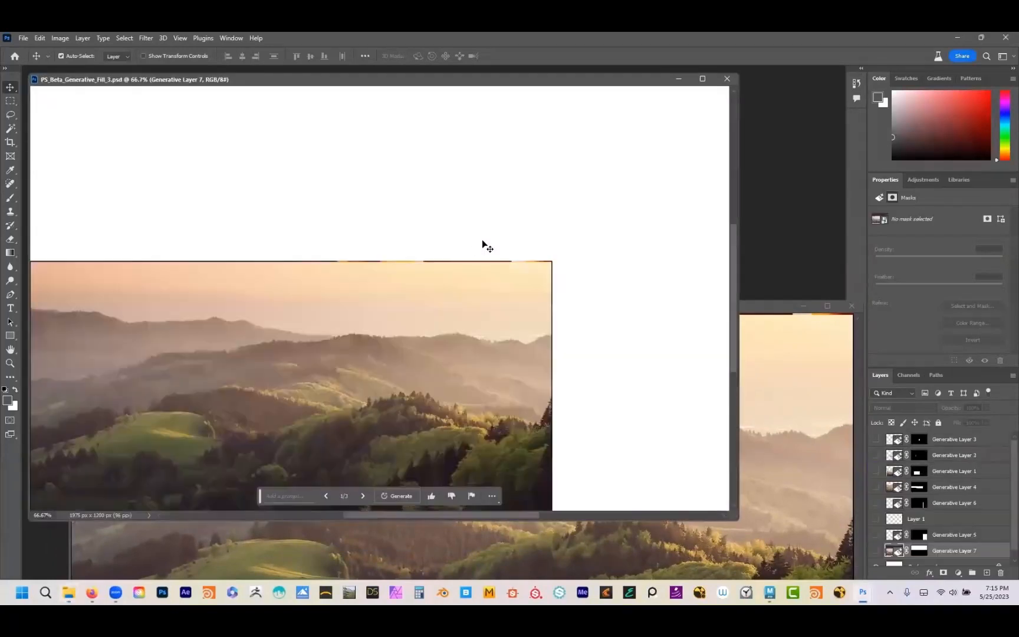
Close PS_Beta_Generative_Fill.psd without saving and show PS_Beta_Generative_Fill_3.psd in full-screen mode with the panels visible
{"action": "left_click", "coordinate": [784, 309]}
{"action": "left_click", "coordinate": [851, 306]}
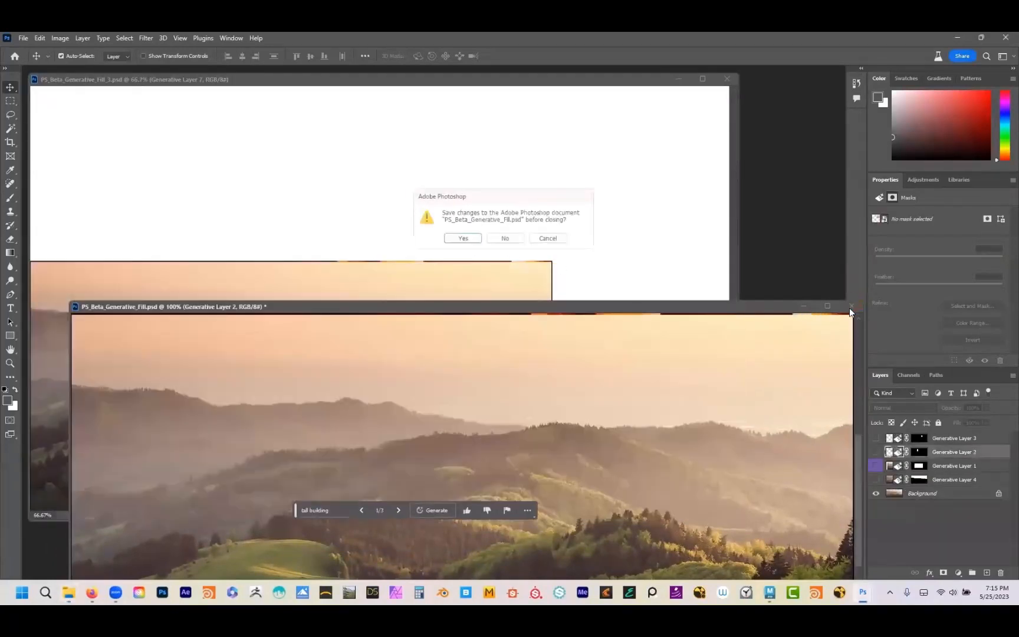
{"action": "left_click", "coordinate": [505, 239]}
{"action": "left_click_drag", "start_coordinate": [472, 81], "coordinate": [524, 122]}
{"action": "key", "text": "f"}
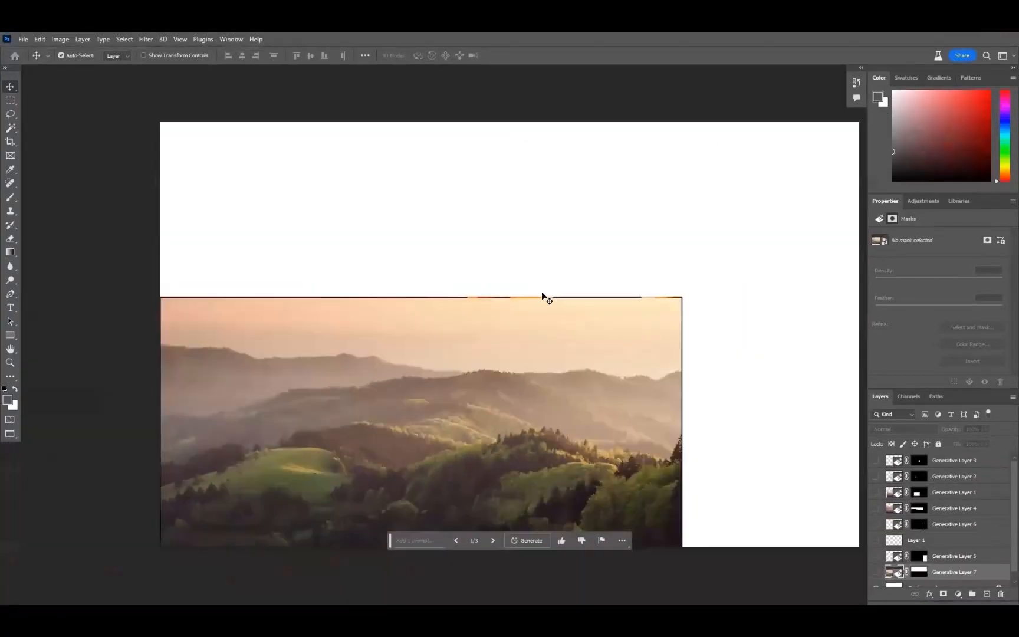
{"action": "left_click_drag", "start_coordinate": [569, 411], "coordinate": [539, 372]}
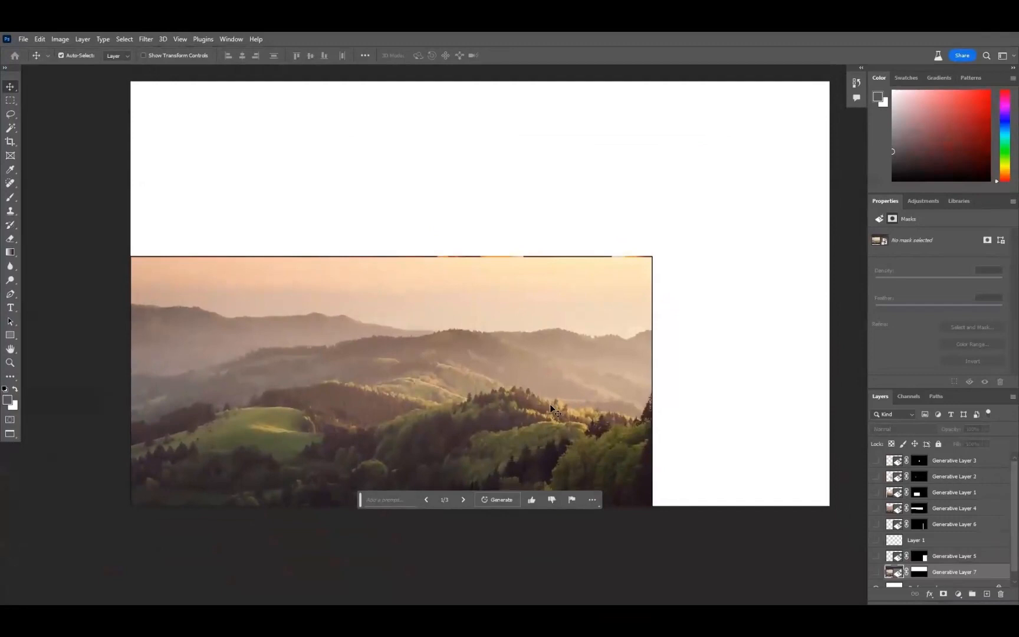
Hide the Contextual Task Bar and toggle Generative Layer 7 on and off to preview the extended sky
{"action": "left_click", "coordinate": [230, 40]}
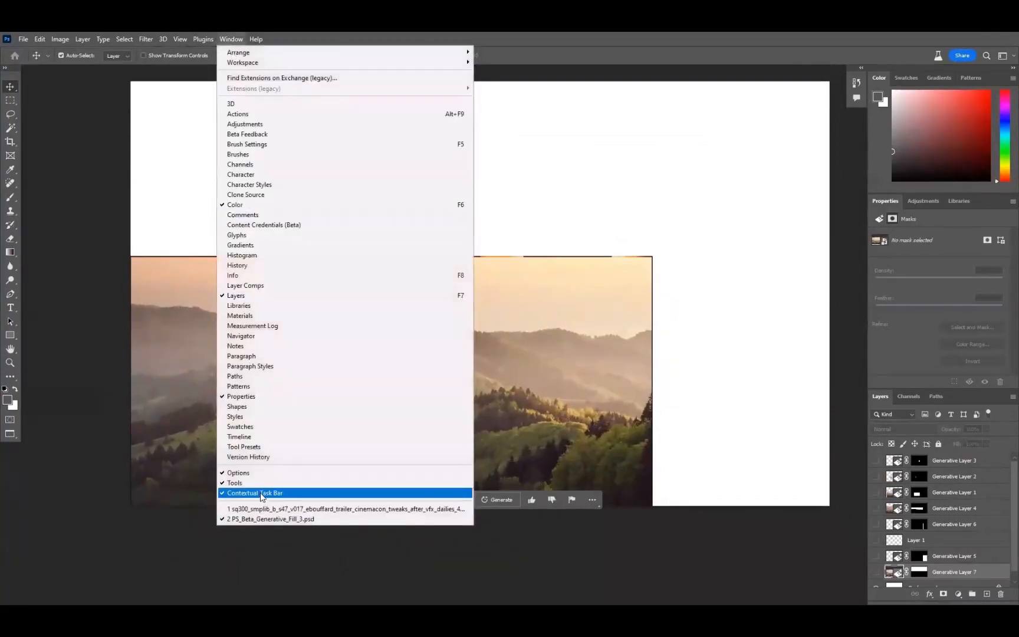
{"action": "left_click", "coordinate": [263, 495]}
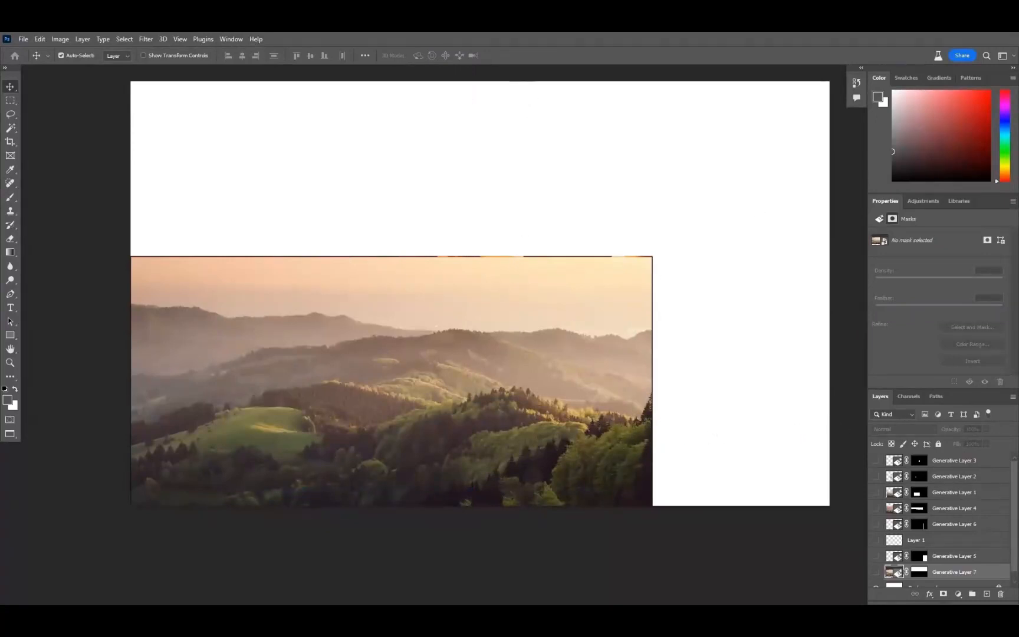
{"action": "scroll", "coordinate": [937, 548], "scroll_direction": "down", "scroll_amount": 1}
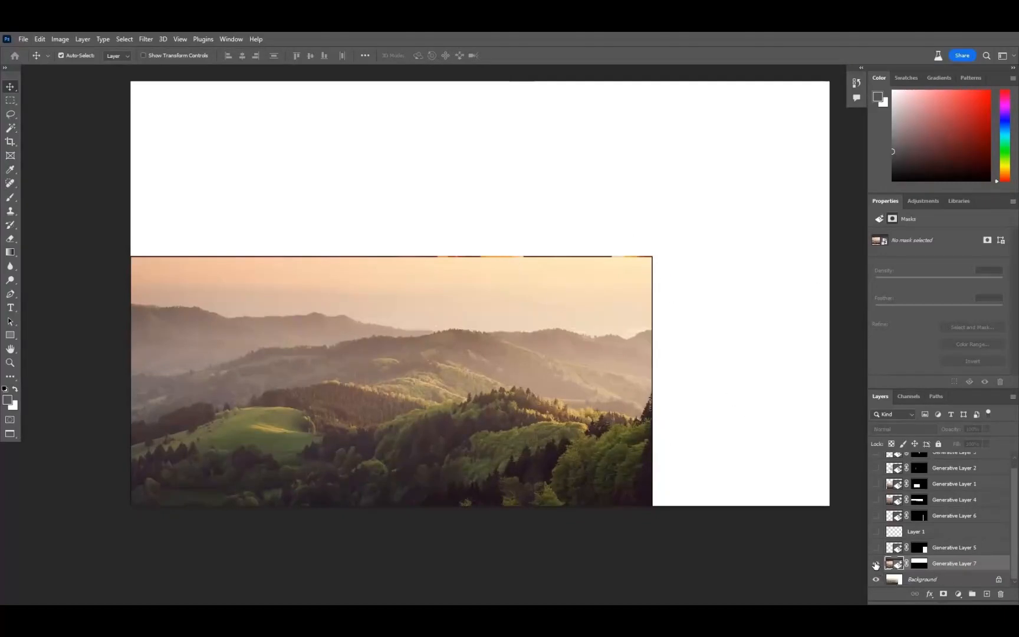
{"action": "left_click", "coordinate": [876, 563]}
{"action": "left_click", "coordinate": [876, 563]}
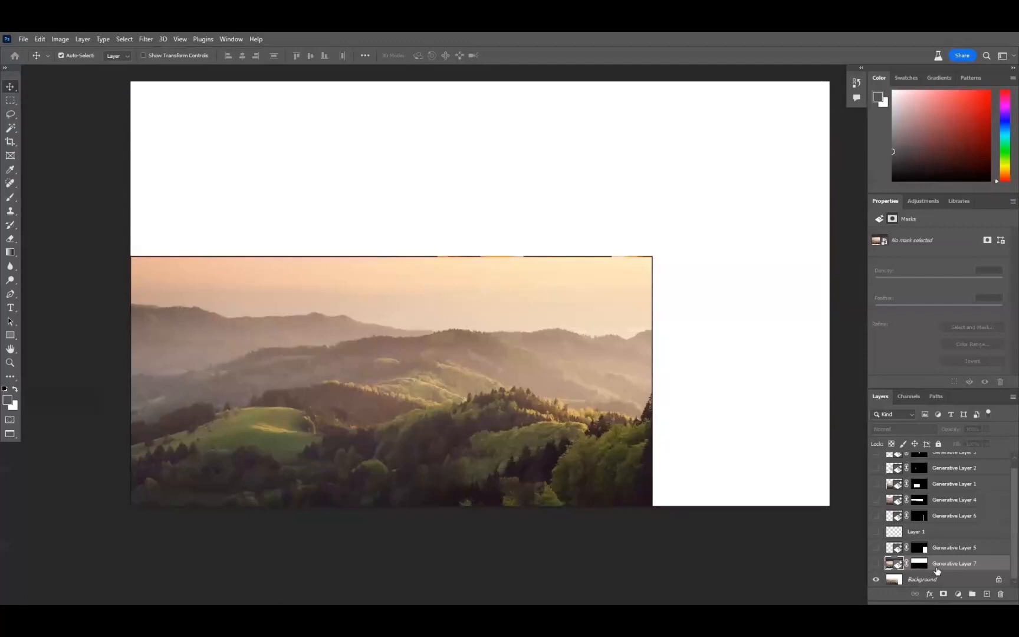
Show Generative Layer 5 to preview the extension on the landscape's right side, select the layer, and hide it again
{"action": "left_click", "coordinate": [875, 547]}
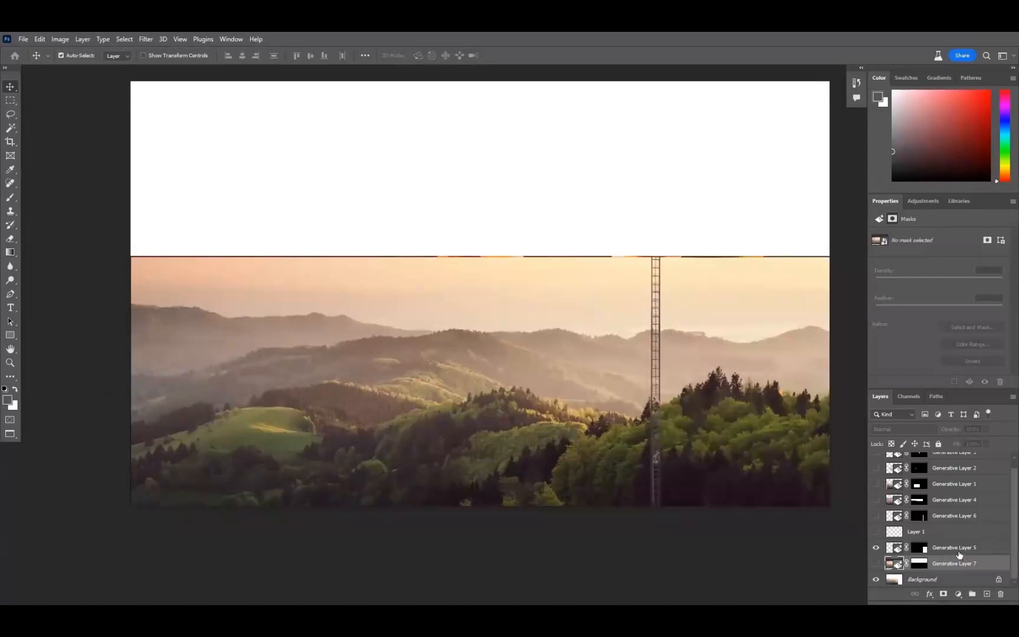
{"action": "left_click", "coordinate": [886, 553]}
{"action": "left_click", "coordinate": [877, 547]}
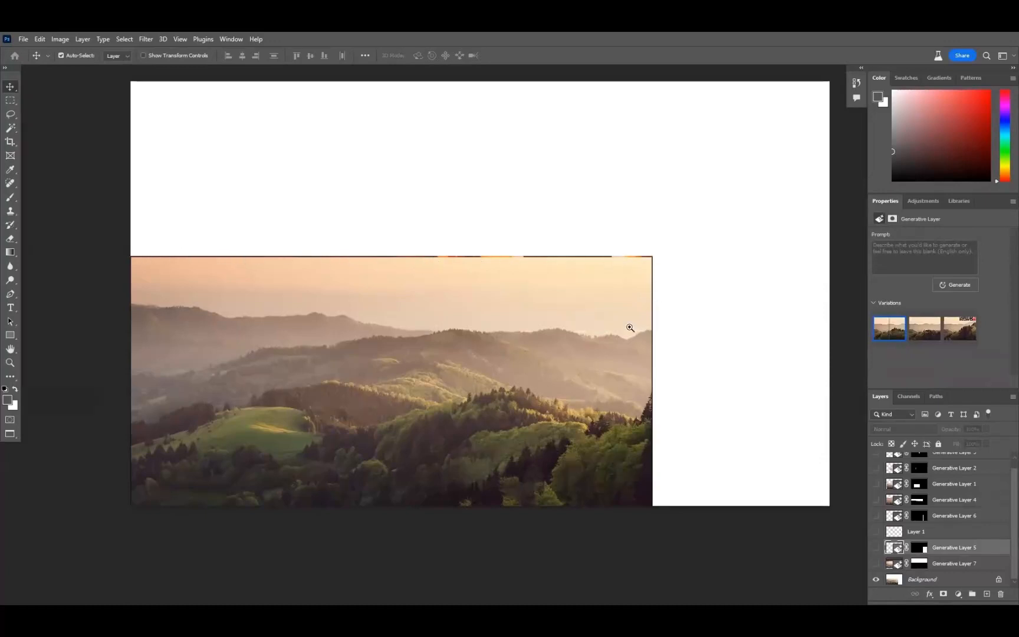
Show Generative Layer 5 and inspect the seam at the original landscape's right edge up close and within the whole image
{"action": "key", "text": "z"}
{"action": "left_click", "coordinate": [664, 360]}
{"action": "left_click", "coordinate": [650, 361]}
{"action": "left_click_drag", "start_coordinate": [690, 500], "coordinate": [592, 339]}
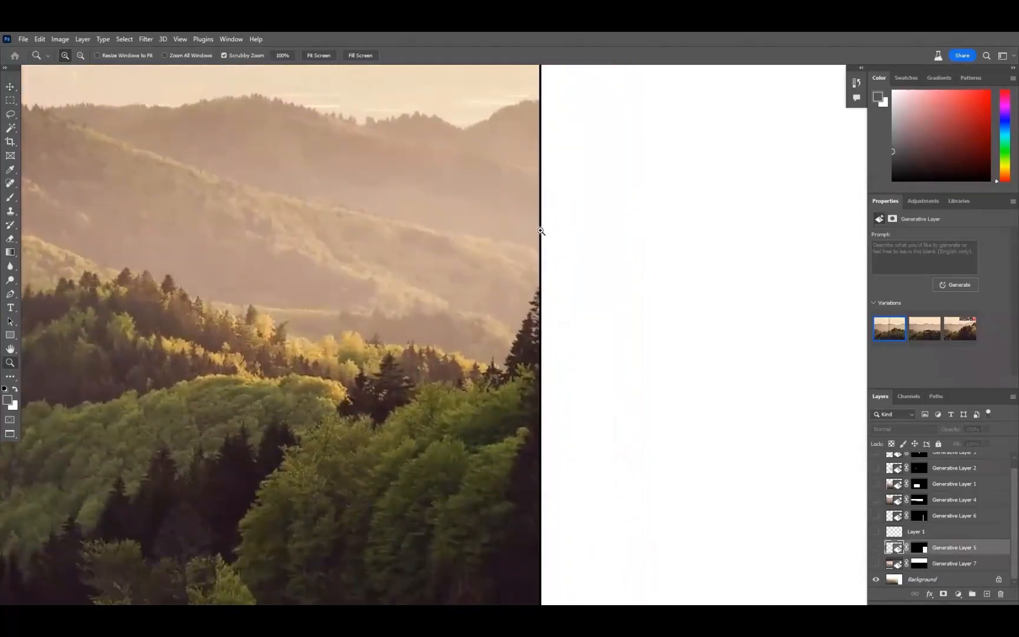
{"action": "key", "text": "v"}
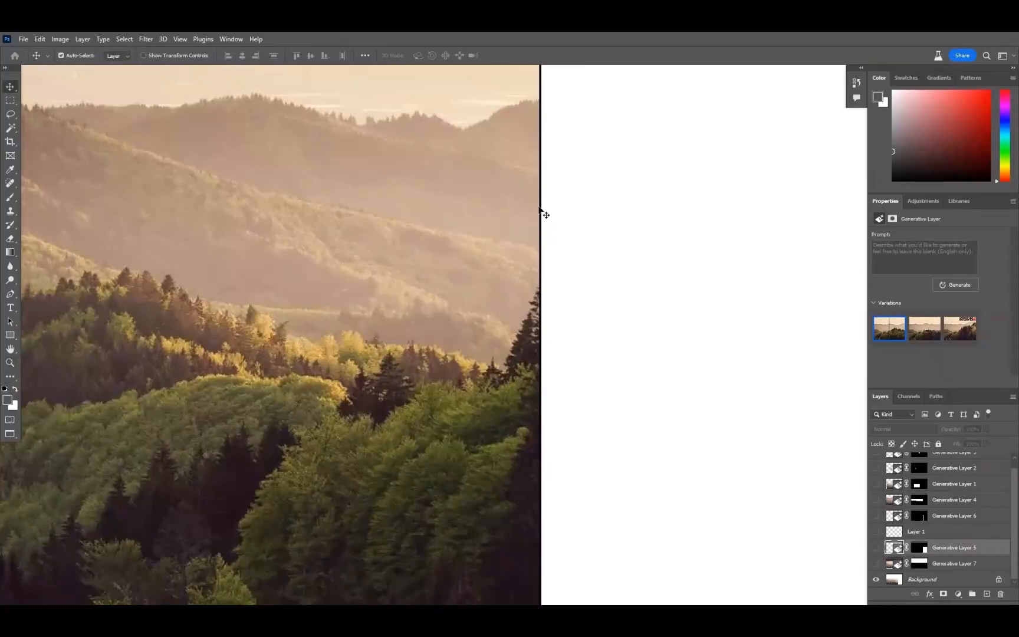
{"action": "left_click", "coordinate": [875, 547]}
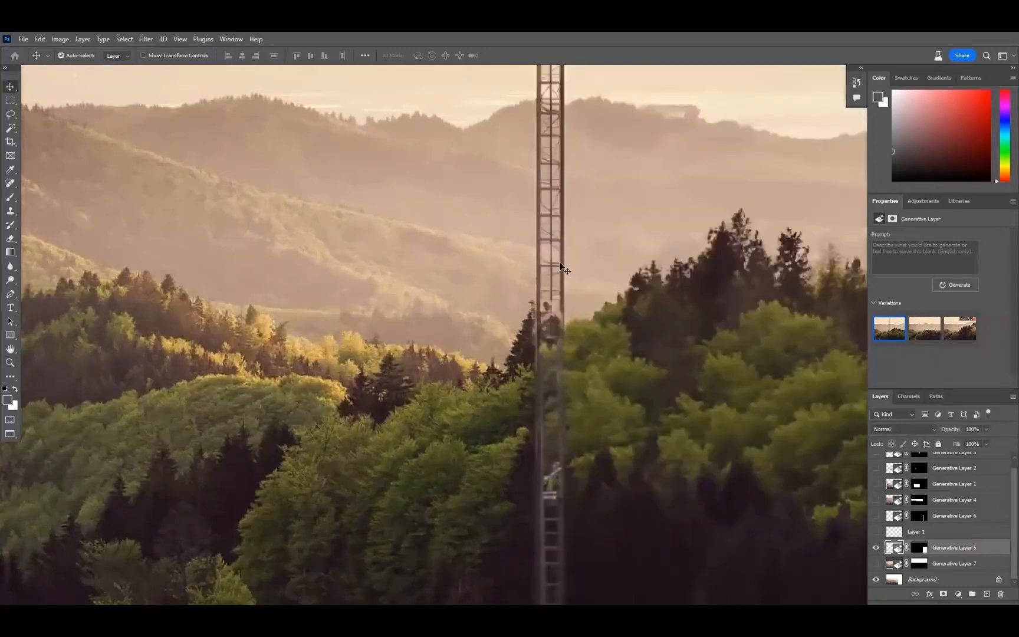
{"action": "key", "text": "ctrl+minus"}
{"action": "key", "text": "ctrl+minus"}
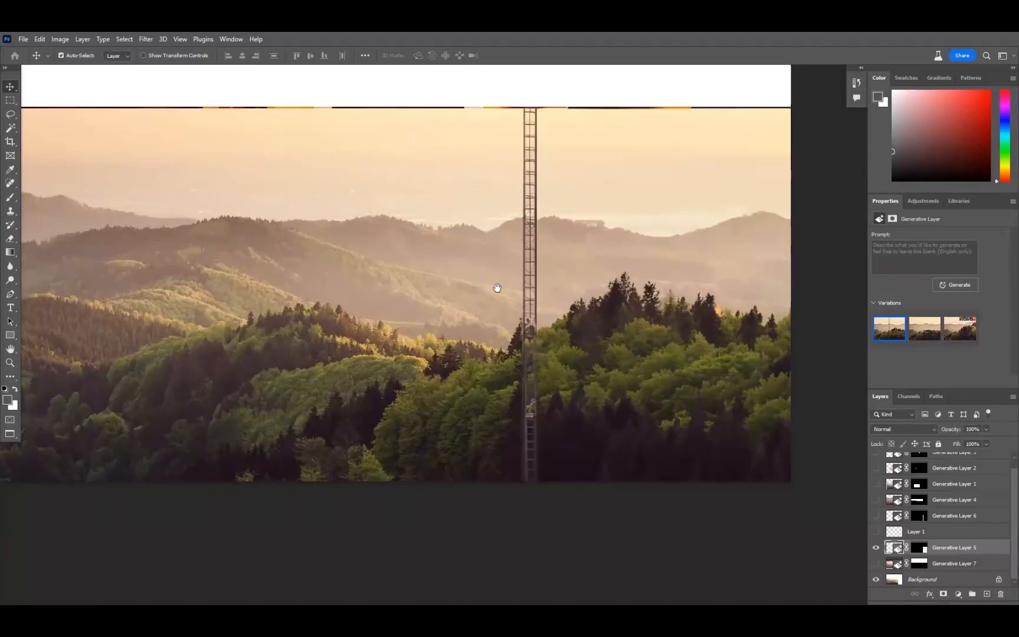
{"action": "left_click_drag", "start_coordinate": [494, 288], "coordinate": [562, 325]}
{"action": "scroll", "coordinate": [558, 321], "scroll_direction": "down", "scroll_amount": 1}
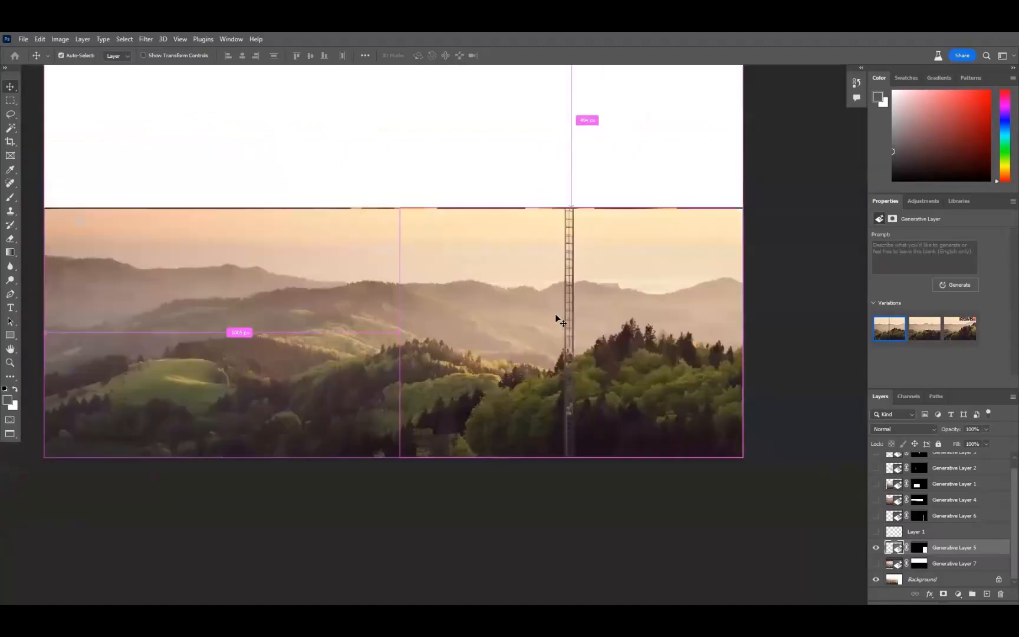
{"action": "left_click_drag", "start_coordinate": [526, 336], "coordinate": [570, 383]}
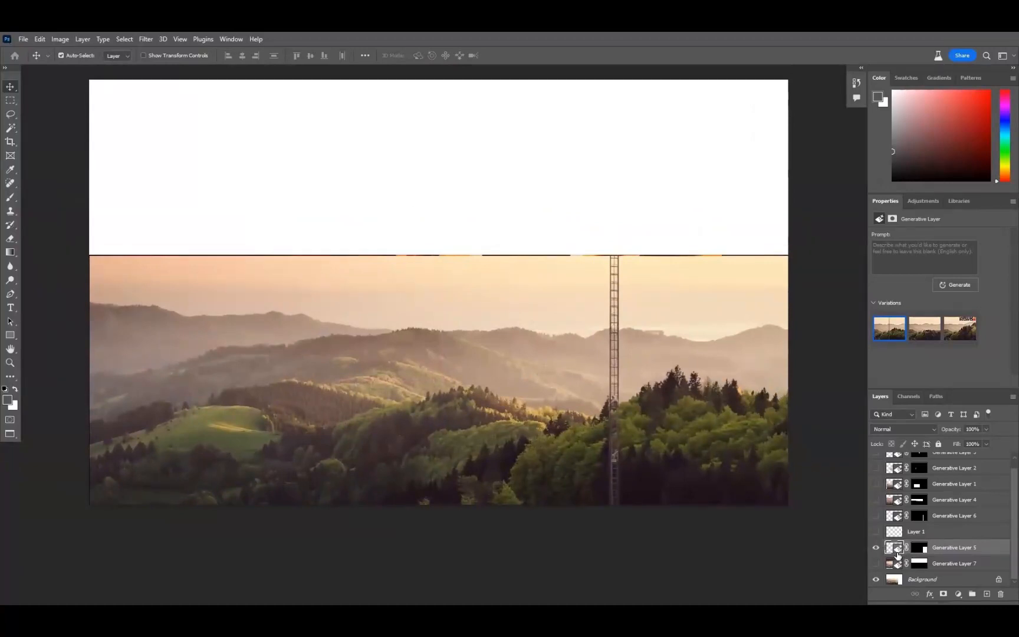
Show the Contextual Task Bar and cycle through Generative Layer 5's three variations back to the first
{"action": "left_click", "coordinate": [231, 40]}
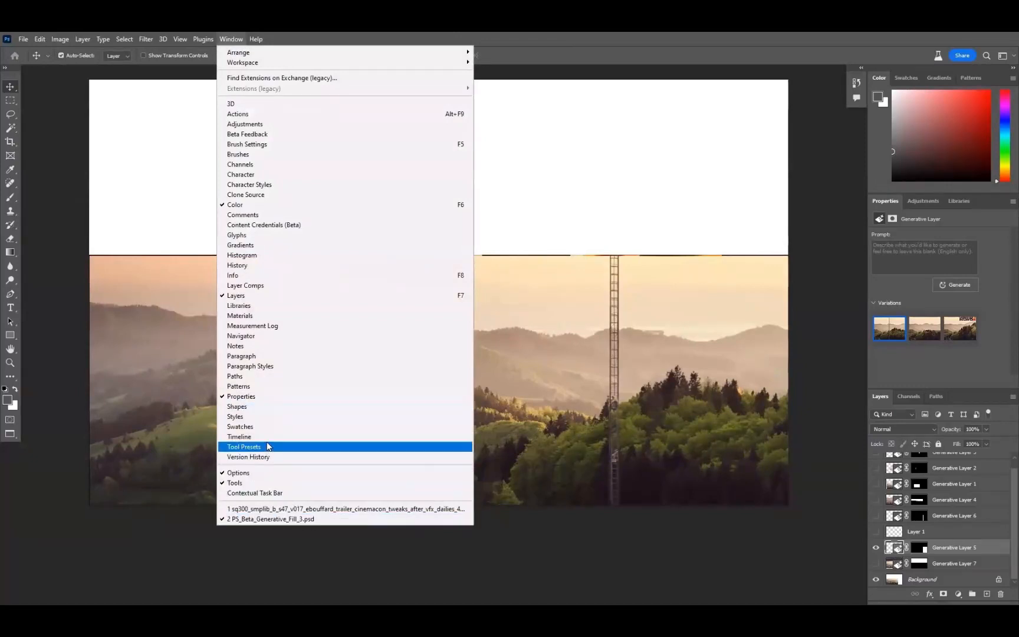
{"action": "left_click", "coordinate": [266, 494]}
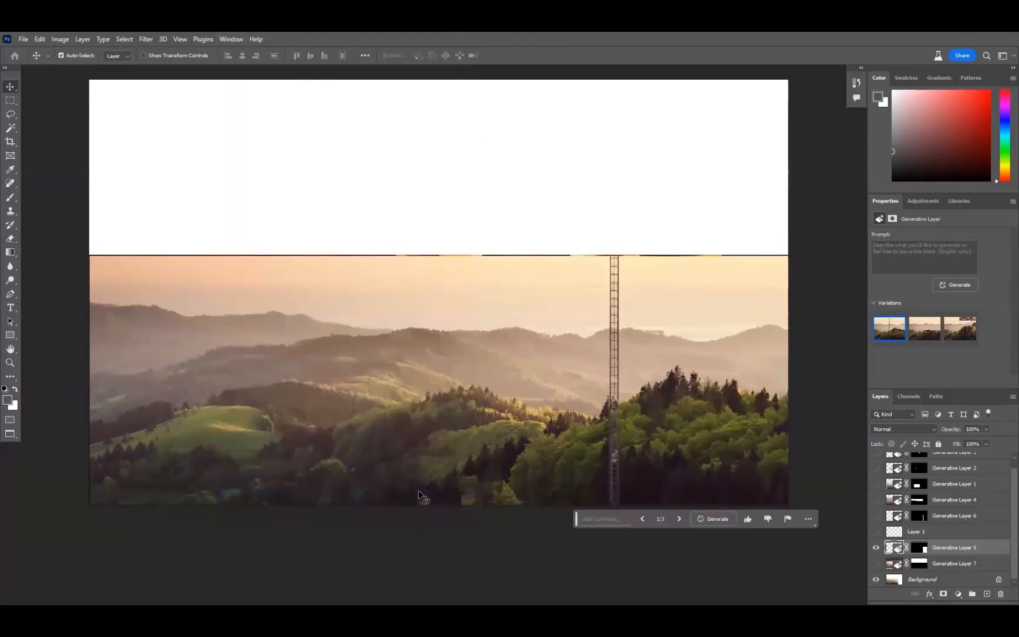
{"action": "left_click", "coordinate": [679, 518]}
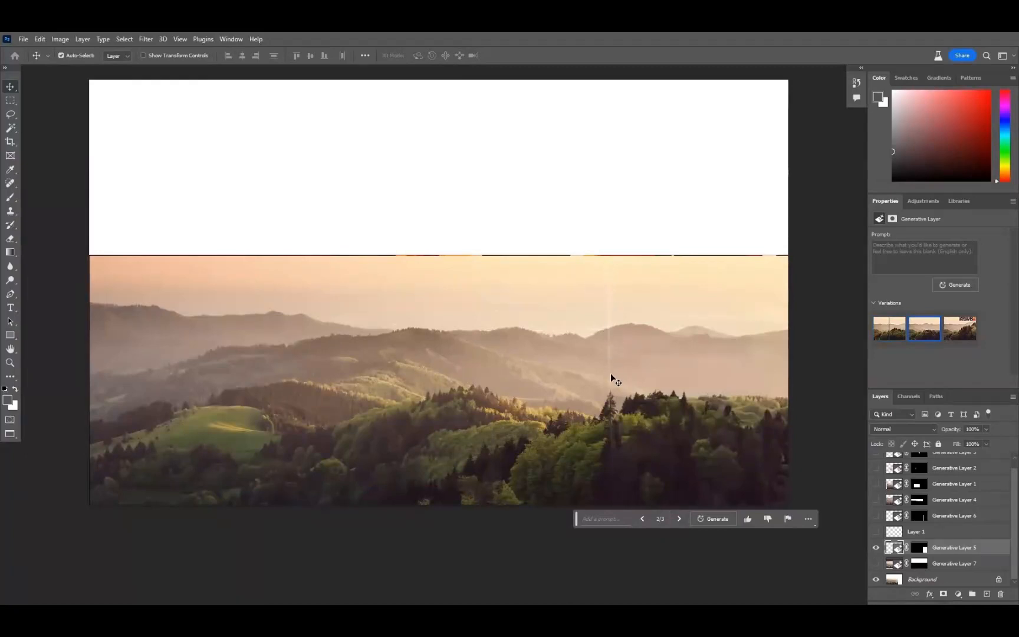
{"action": "left_click", "coordinate": [679, 518]}
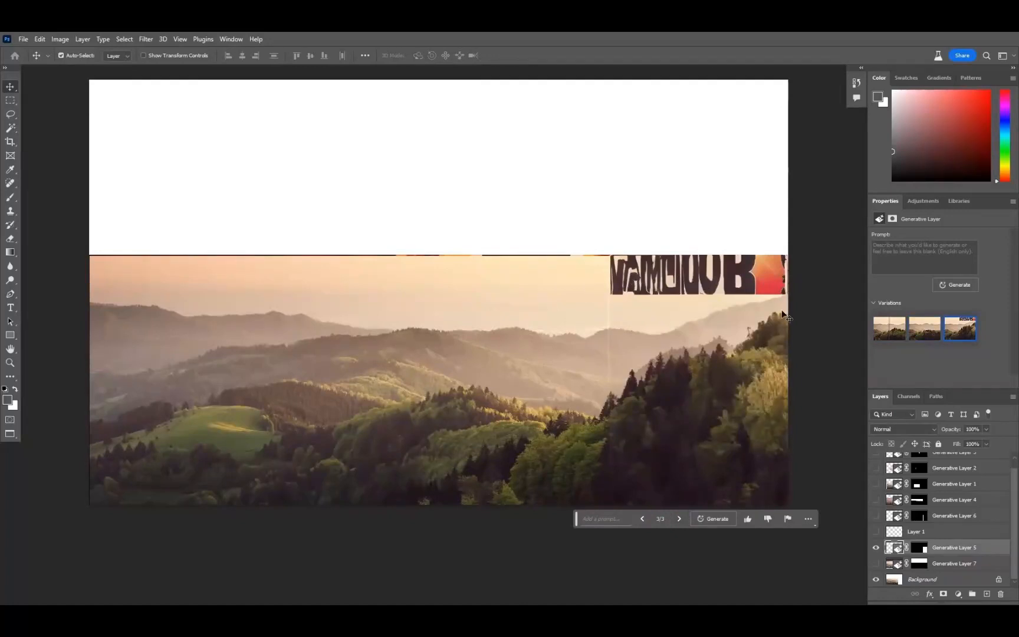
{"action": "left_click", "coordinate": [644, 519]}
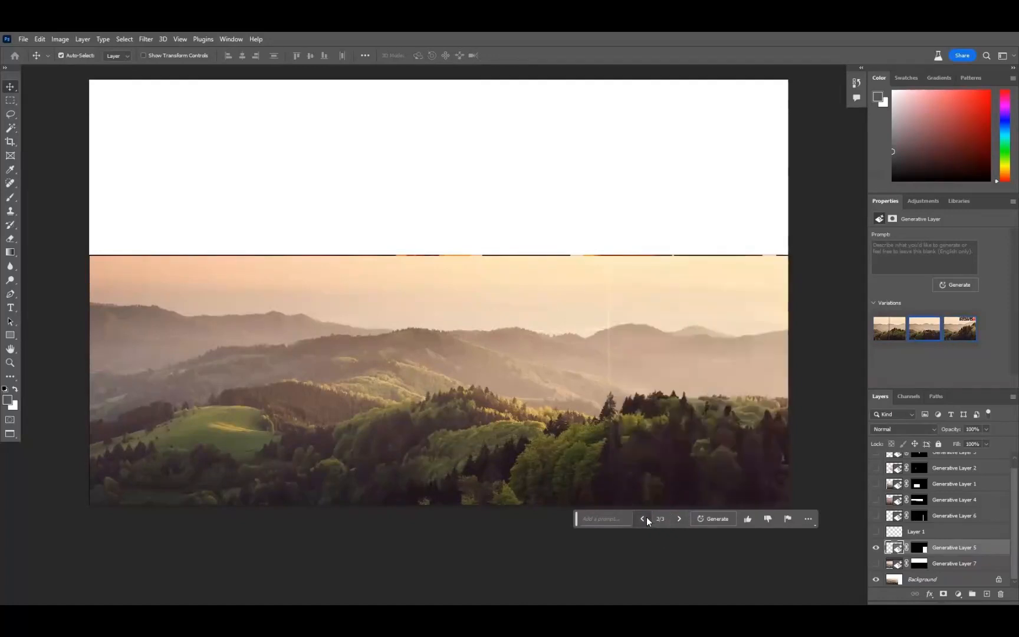
{"action": "left_click", "coordinate": [643, 519]}
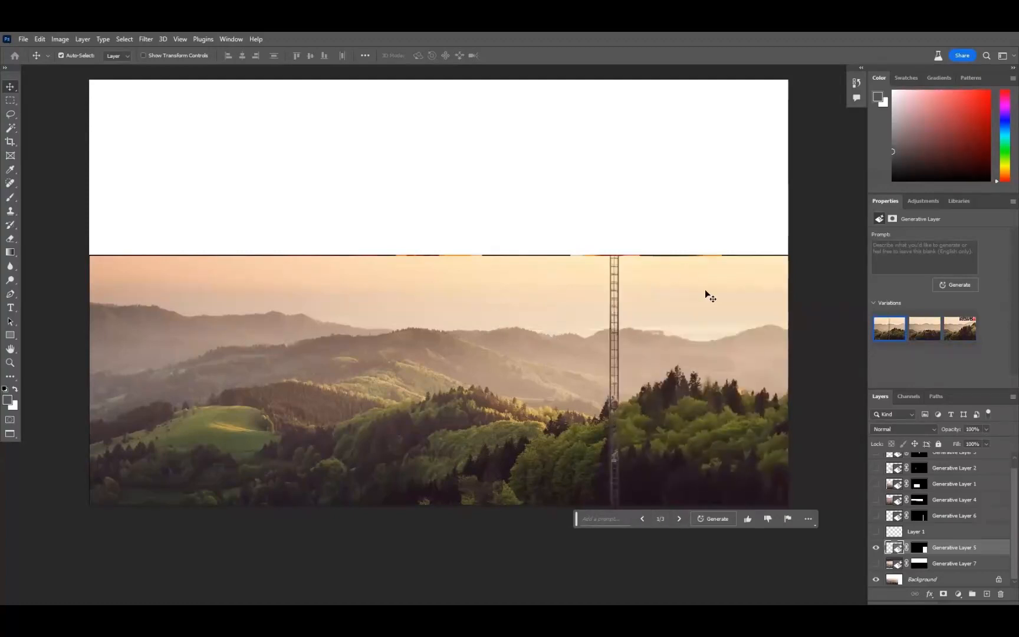
Compare Generative Layer 5's first and second variations, keep the first, and move the Contextual Task Bar below the image
{"action": "left_click", "coordinate": [678, 519]}
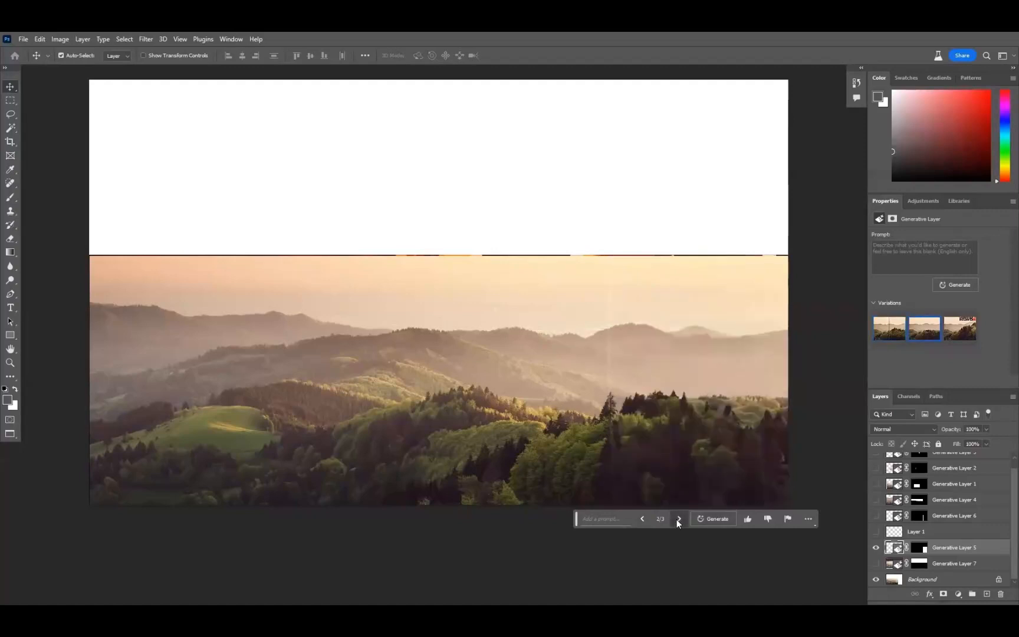
{"action": "left_click", "coordinate": [643, 519]}
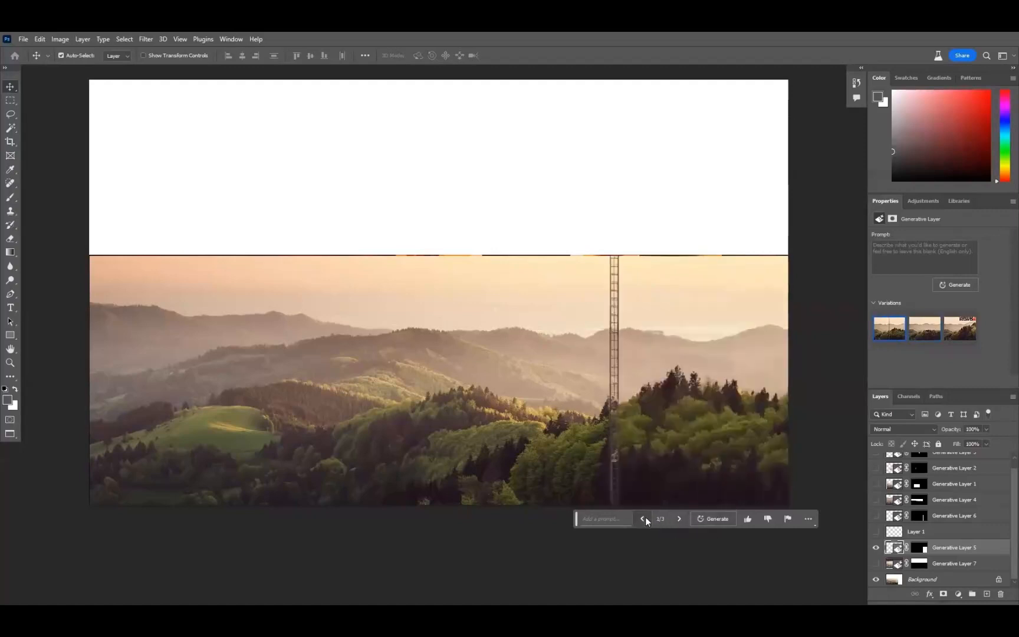
{"action": "left_click", "coordinate": [679, 519]}
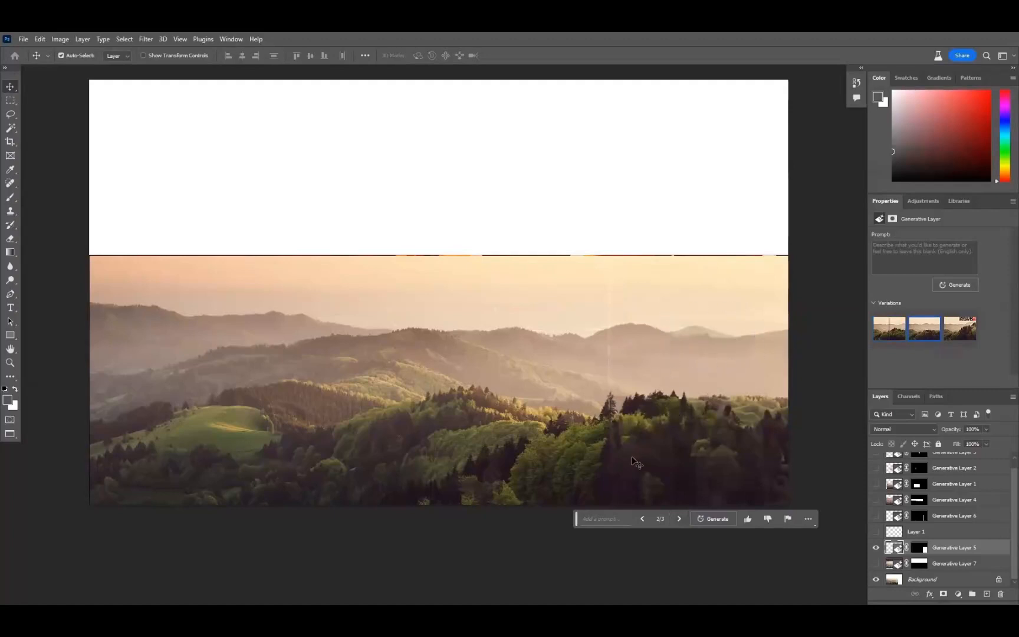
{"action": "left_click", "coordinate": [643, 518]}
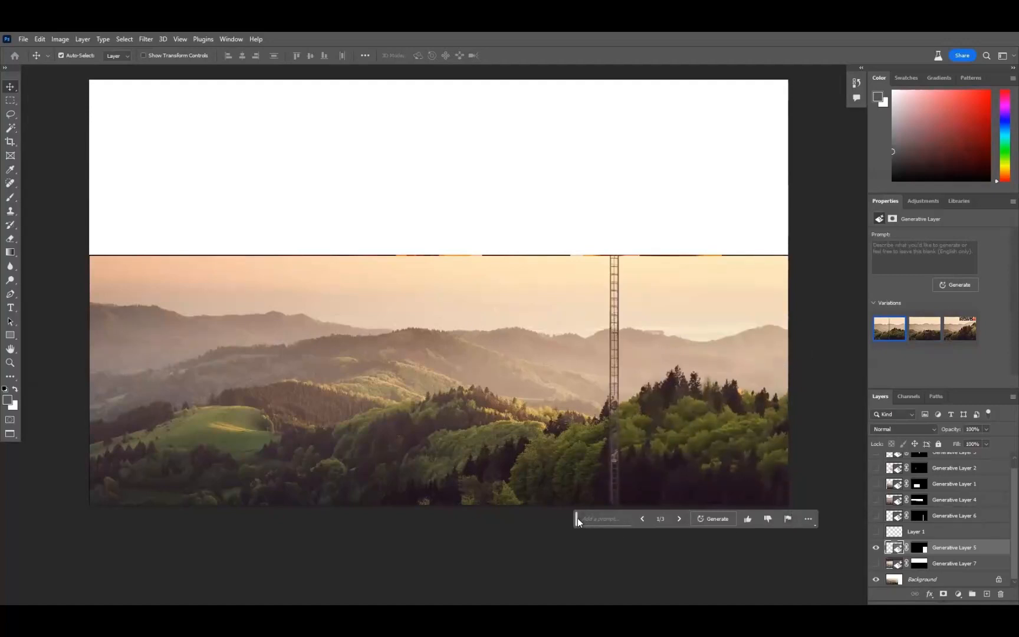
{"action": "left_click_drag", "start_coordinate": [576, 519], "coordinate": [341, 552]}
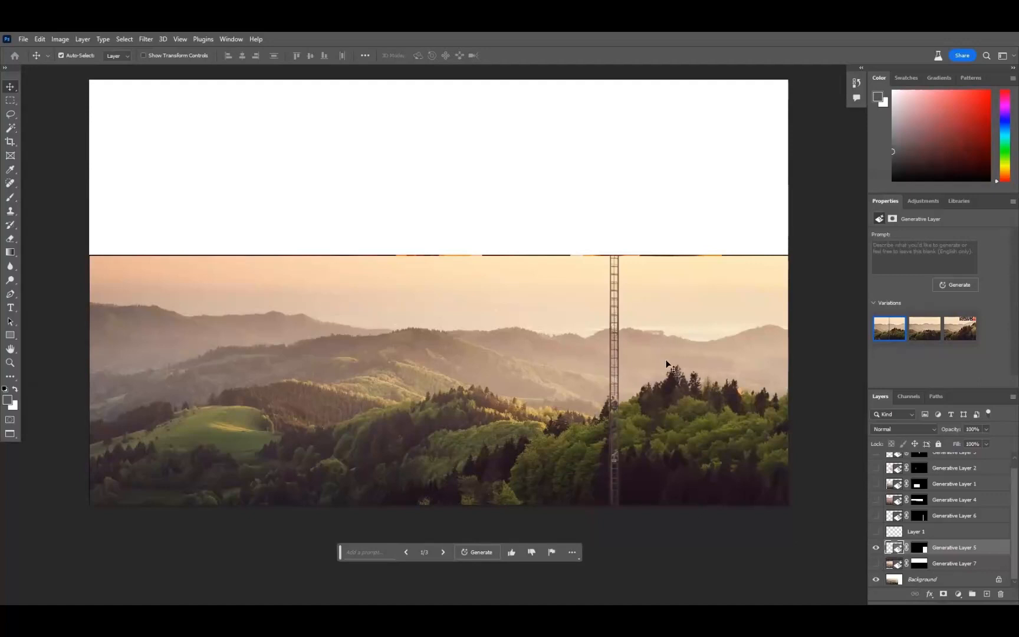
Toggle Generative Layers 5 and 7 separately and together to compare the extensions, leaving both layers shown
{"action": "left_click", "coordinate": [875, 564]}
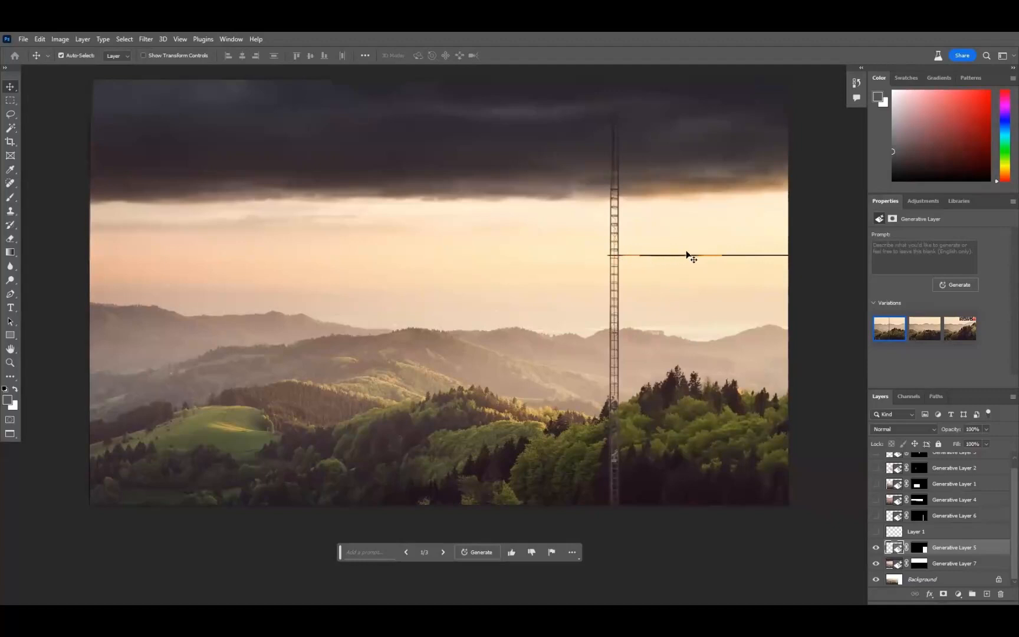
{"action": "left_click_drag", "start_coordinate": [877, 549], "coordinate": [876, 565]}
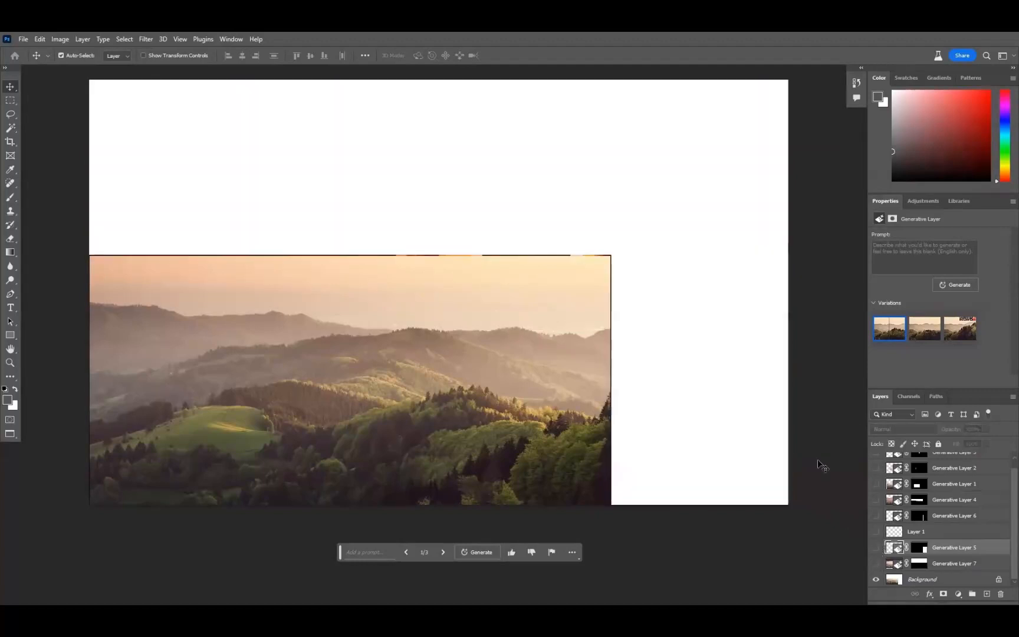
{"action": "left_click", "coordinate": [877, 563]}
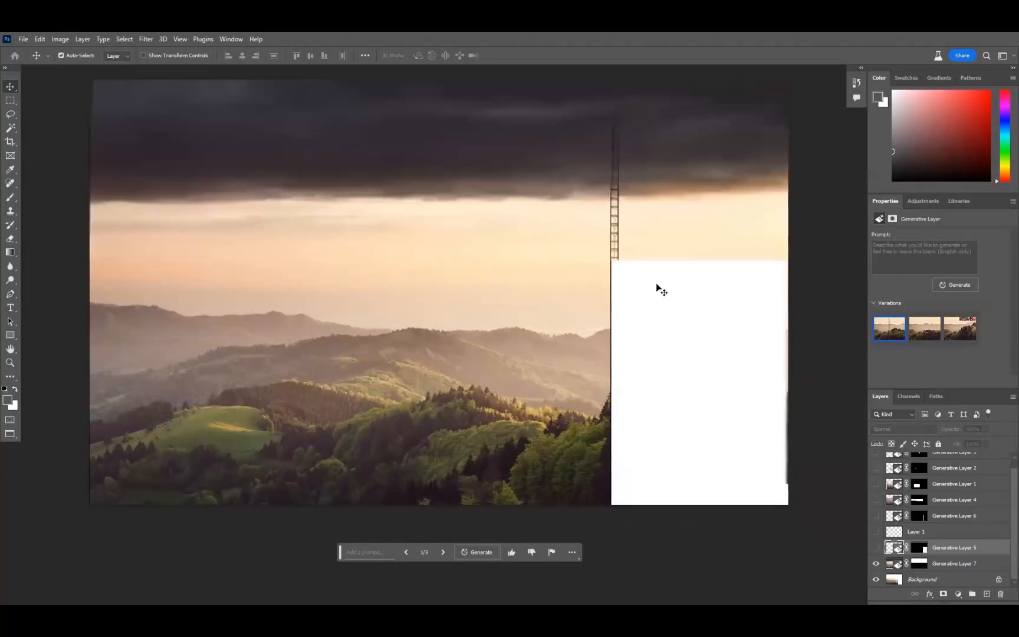
{"action": "left_click", "coordinate": [876, 548]}
{"action": "left_click", "coordinate": [876, 563]}
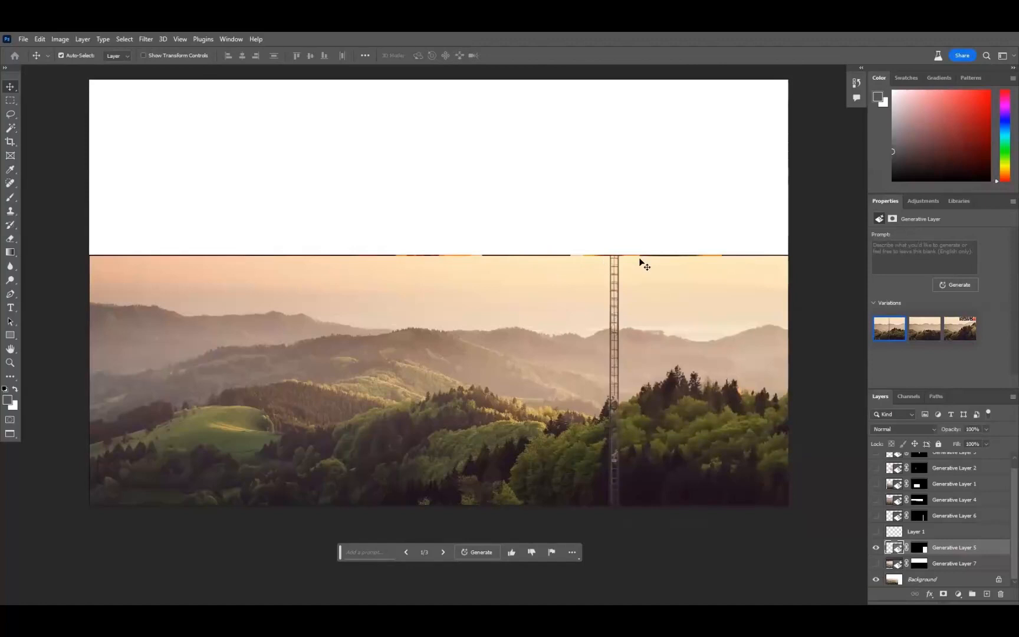
{"action": "left_click", "coordinate": [876, 564]}
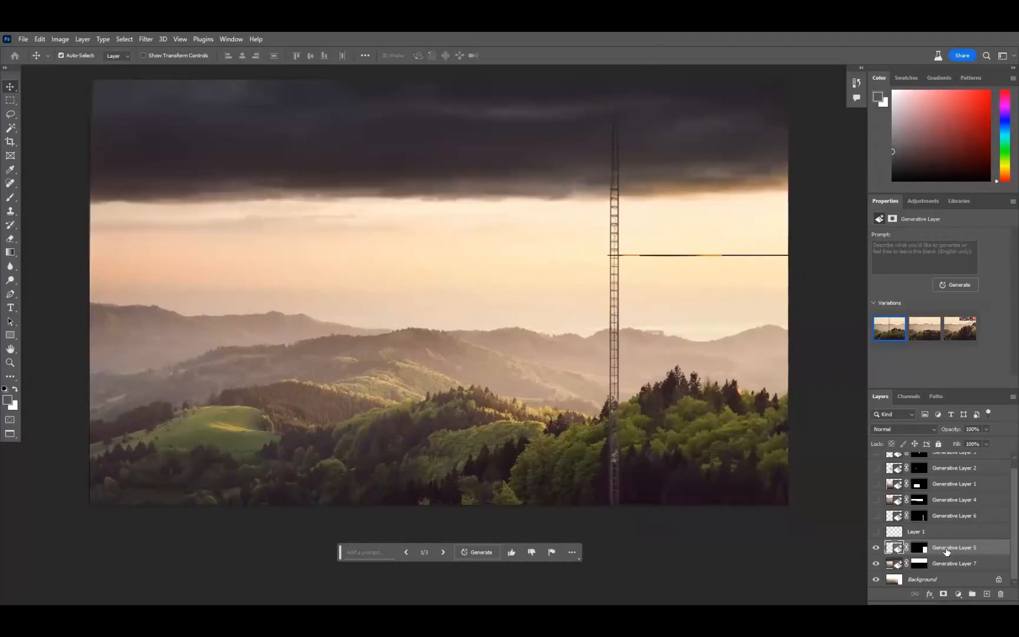
Select a thin rectangular strip around the dark line to the right of the tower and run Generative Fill with a blank prompt
{"action": "key", "text": "m"}
{"action": "left_click_drag", "start_coordinate": [601, 248], "coordinate": [790, 263]}
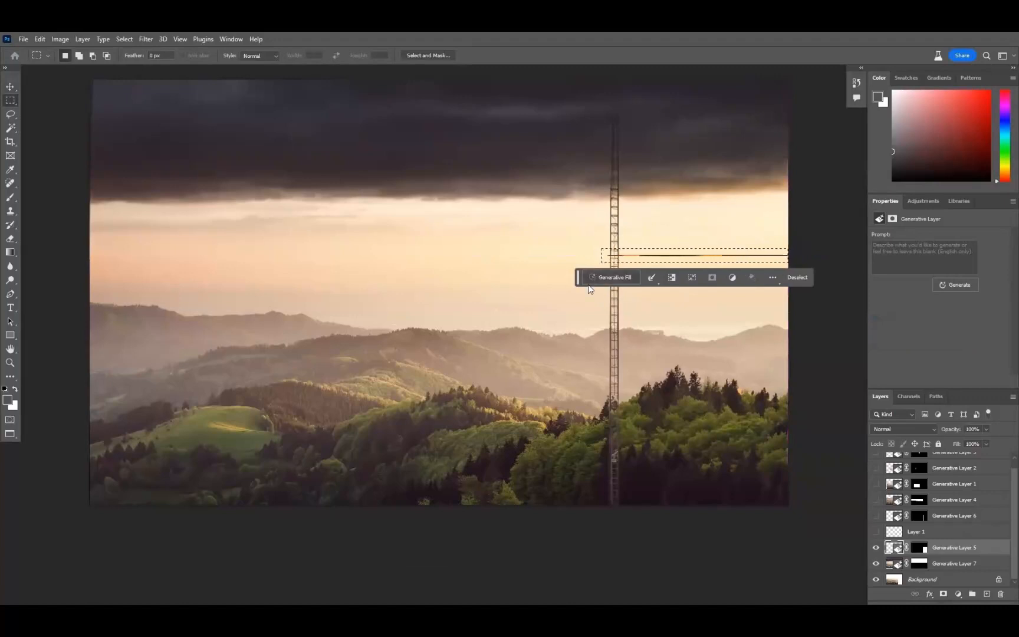
{"action": "left_click_drag", "start_coordinate": [586, 272], "coordinate": [242, 242]}
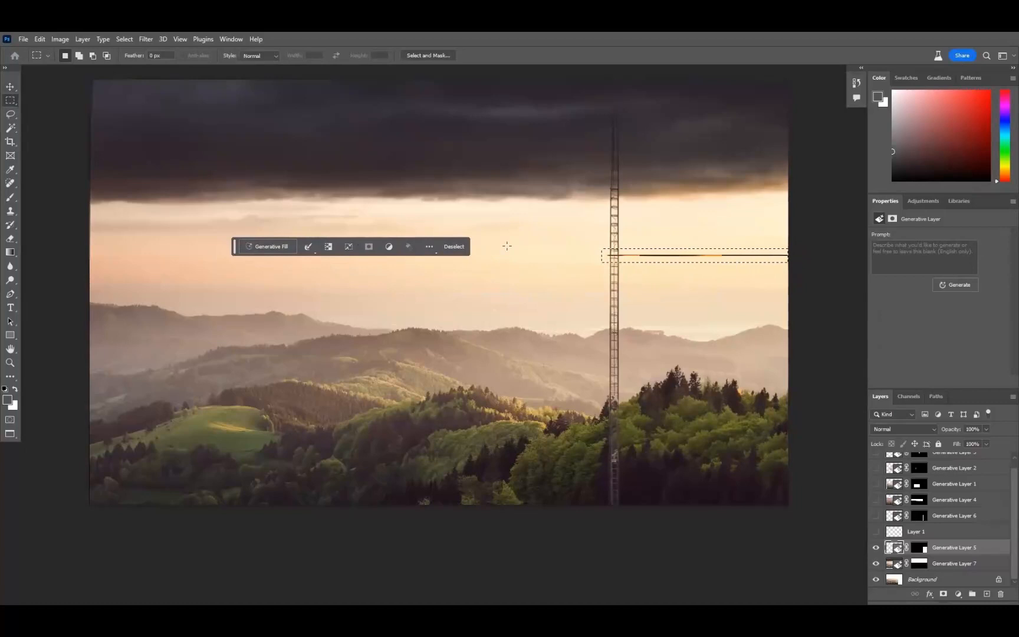
{"action": "left_click", "coordinate": [271, 246]}
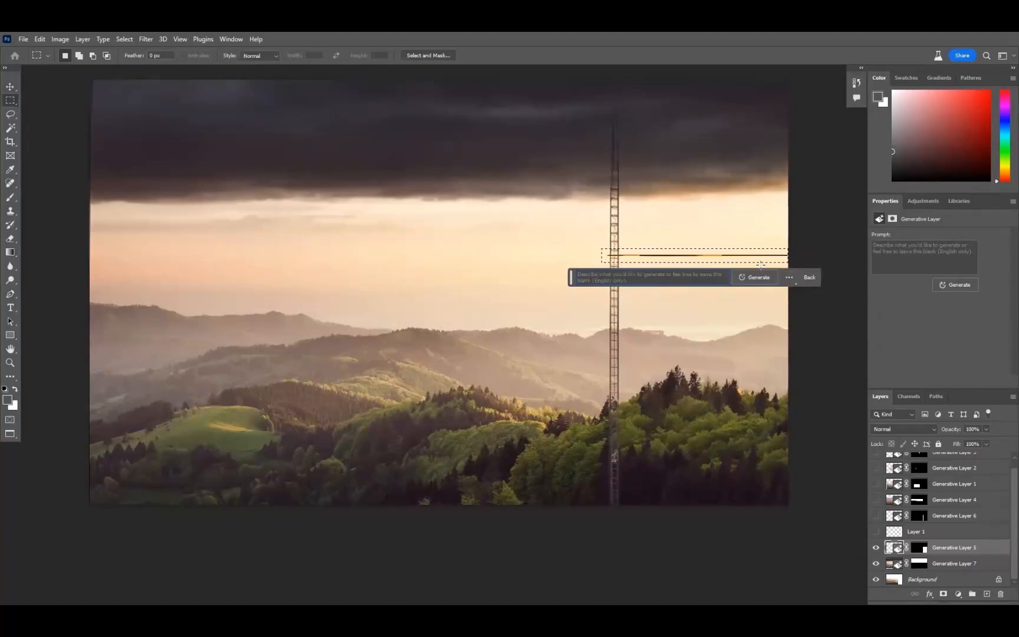
{"action": "left_click", "coordinate": [755, 277]}
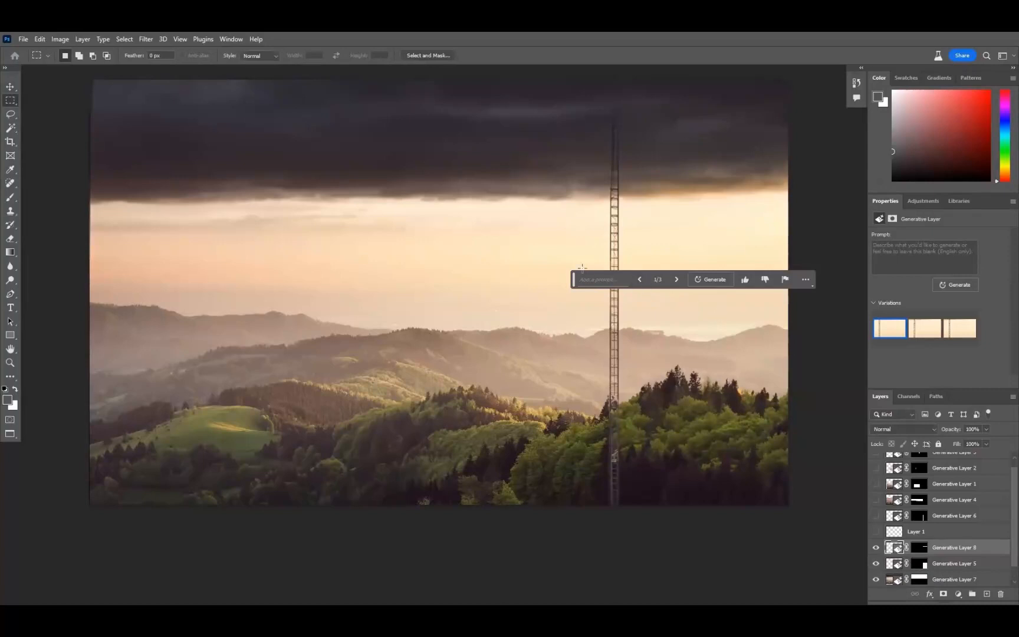
Move the Contextual Task Bar below the image and toggle Generative Layer 8 twice to compare the line removal beside the tower
{"action": "left_click_drag", "start_coordinate": [573, 283], "coordinate": [205, 540]}
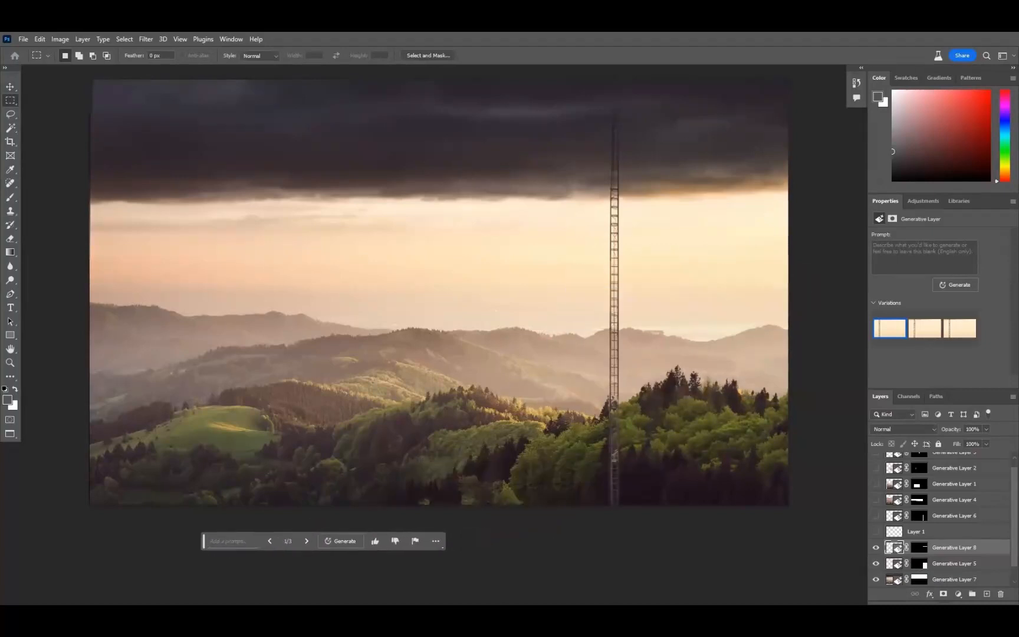
{"action": "left_click", "coordinate": [876, 547]}
{"action": "left_click", "coordinate": [876, 547]}
{"action": "left_click", "coordinate": [876, 548]}
{"action": "left_click", "coordinate": [876, 548]}
Examine the tower repair close up by repeatedly hiding and showing Generative Layer 8
{"action": "key", "text": "z"}
{"action": "left_click_drag", "start_coordinate": [613, 258], "coordinate": [682, 270]}
{"action": "key", "text": "m"}
{"action": "left_click", "coordinate": [876, 549]}
{"action": "left_click", "coordinate": [877, 549]}
{"action": "left_click", "coordinate": [876, 548]}
{"action": "left_click", "coordinate": [876, 548]}
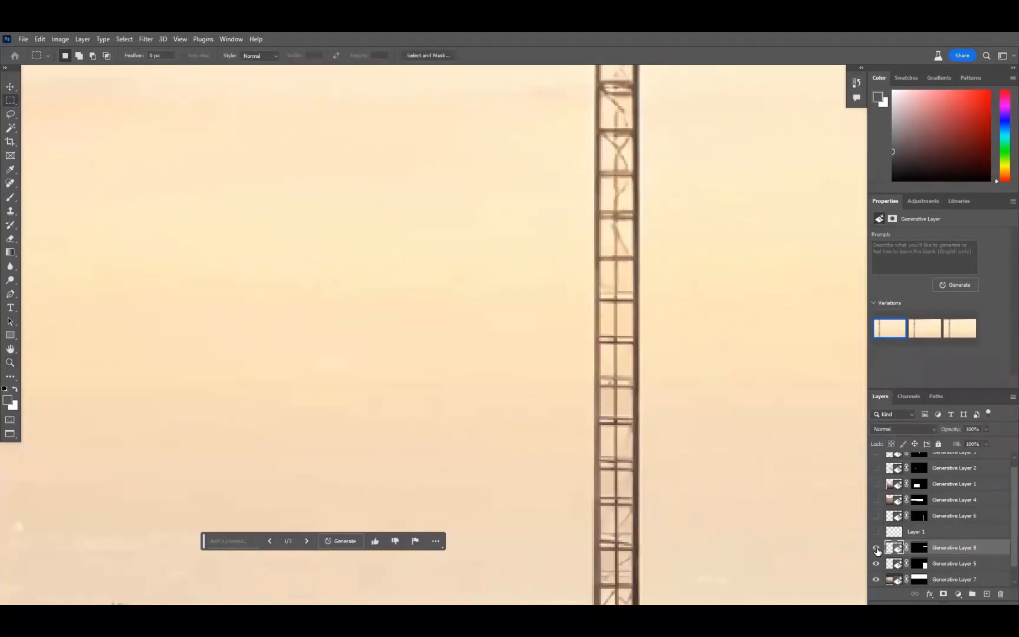
{"action": "left_click", "coordinate": [876, 548]}
{"action": "left_click", "coordinate": [876, 548]}
{"action": "left_click", "coordinate": [877, 549]}
{"action": "left_click", "coordinate": [876, 548]}
Fade Generative Layer 8 and restore it to 100% opacity, then toggle its visibility to check the rebuilt tower section, leaving it shown
{"action": "left_click", "coordinate": [985, 430]}
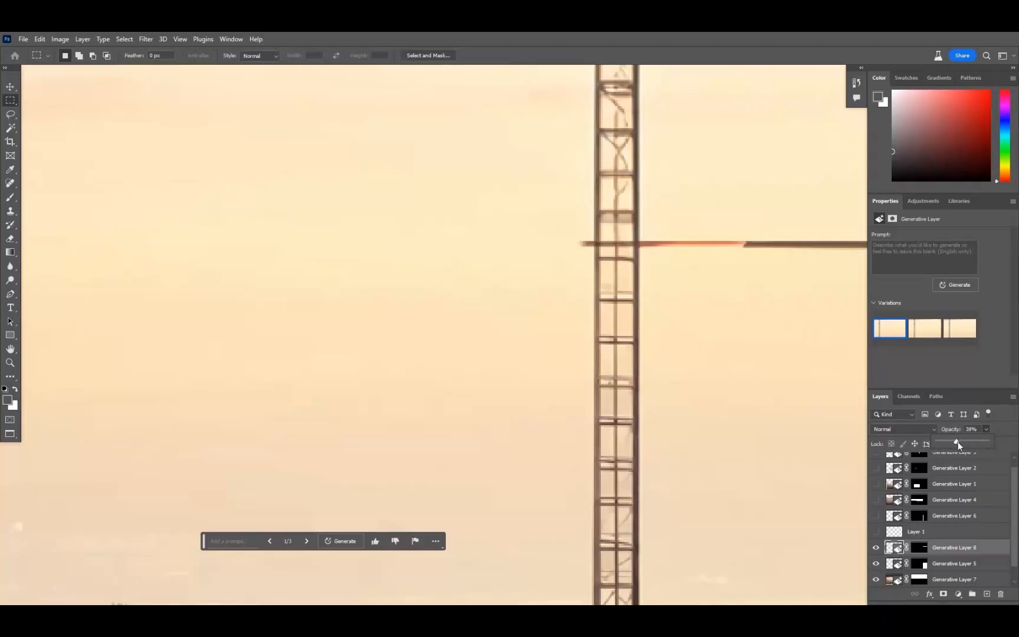
{"action": "left_click_drag", "start_coordinate": [969, 444], "coordinate": [993, 445]}
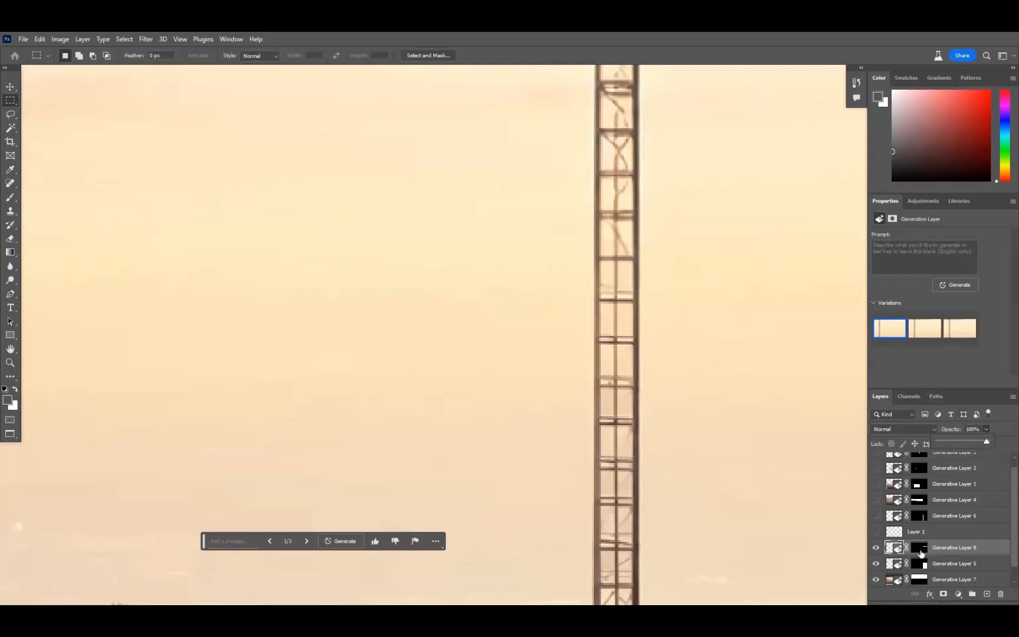
{"action": "left_click", "coordinate": [877, 547]}
{"action": "left_click", "coordinate": [878, 548]}
{"action": "left_click", "coordinate": [877, 548]}
{"action": "left_click", "coordinate": [877, 548]}
{"action": "left_click", "coordinate": [877, 548]}
{"action": "left_click", "coordinate": [877, 548]}
{"action": "left_click", "coordinate": [876, 548]}
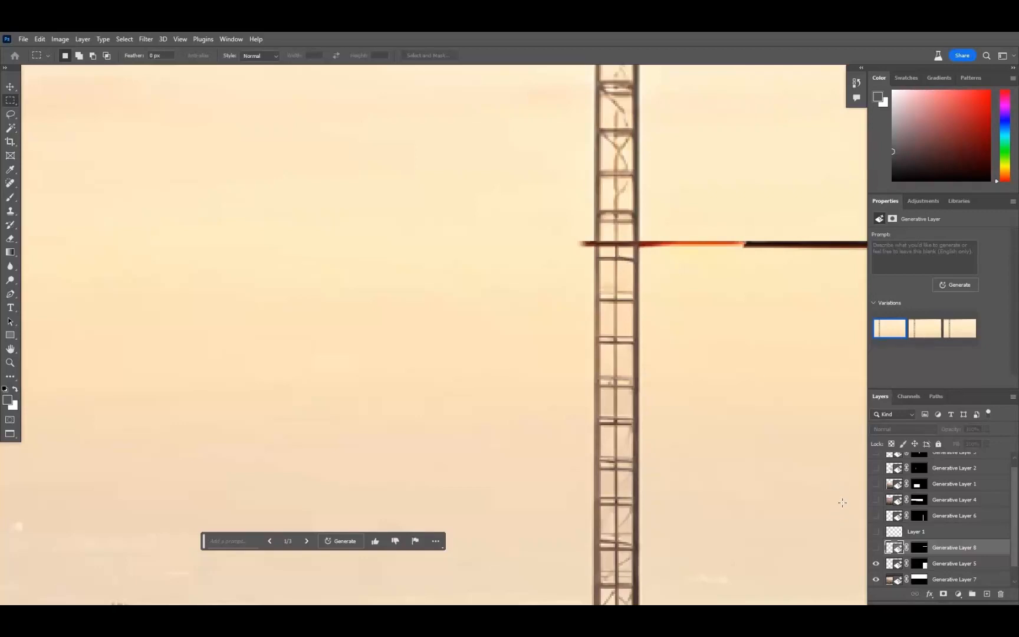
{"action": "left_click", "coordinate": [877, 548]}
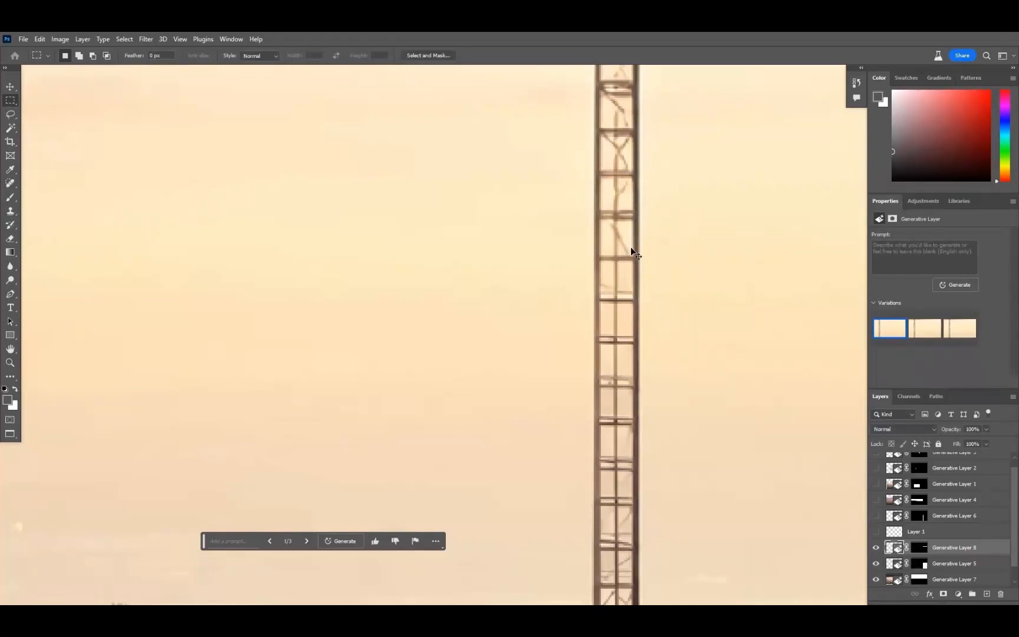
Return to the full image and check Layer 1's visibility, leaving that layer hidden
{"action": "key", "text": "ctrl+minus"}
{"action": "key", "text": "ctrl+minus"}
{"action": "key", "text": "ctrl+minus"}
{"action": "key", "text": "ctrl+minus"}
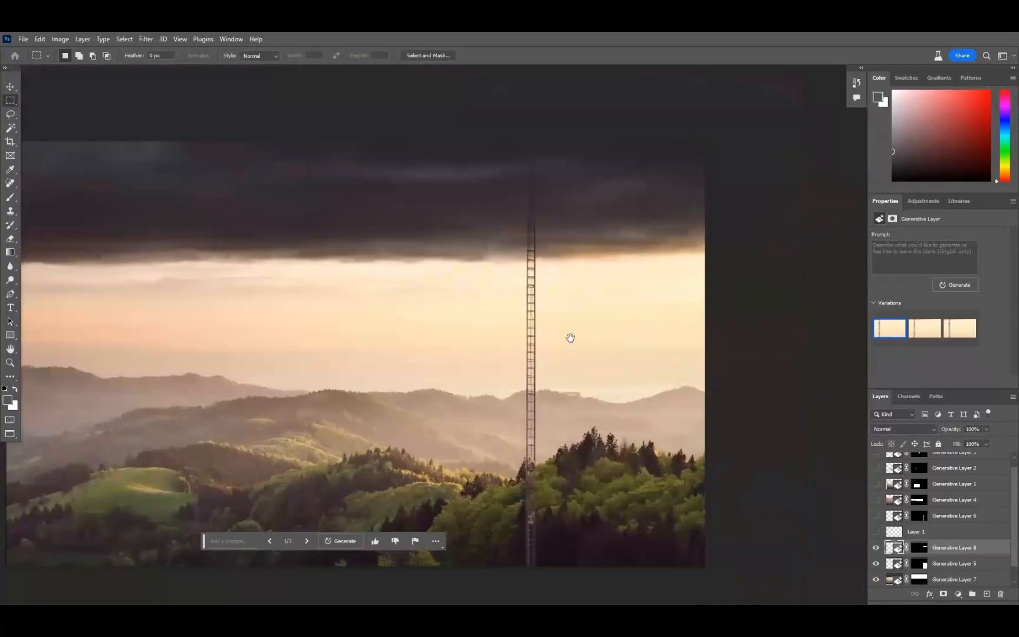
{"action": "left_click_drag", "start_coordinate": [568, 341], "coordinate": [653, 313]}
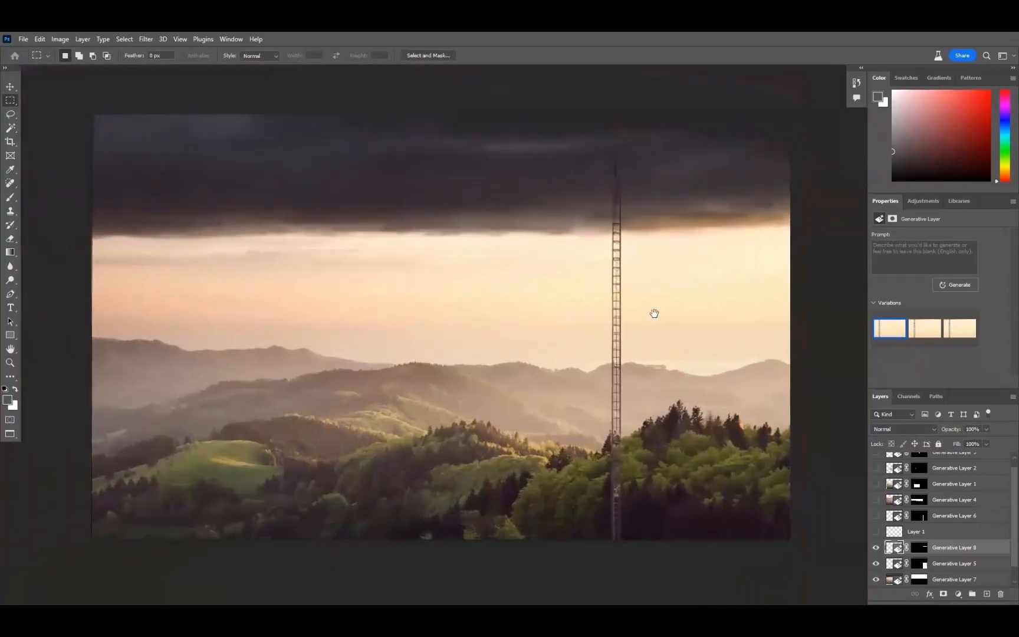
{"action": "left_click", "coordinate": [940, 533]}
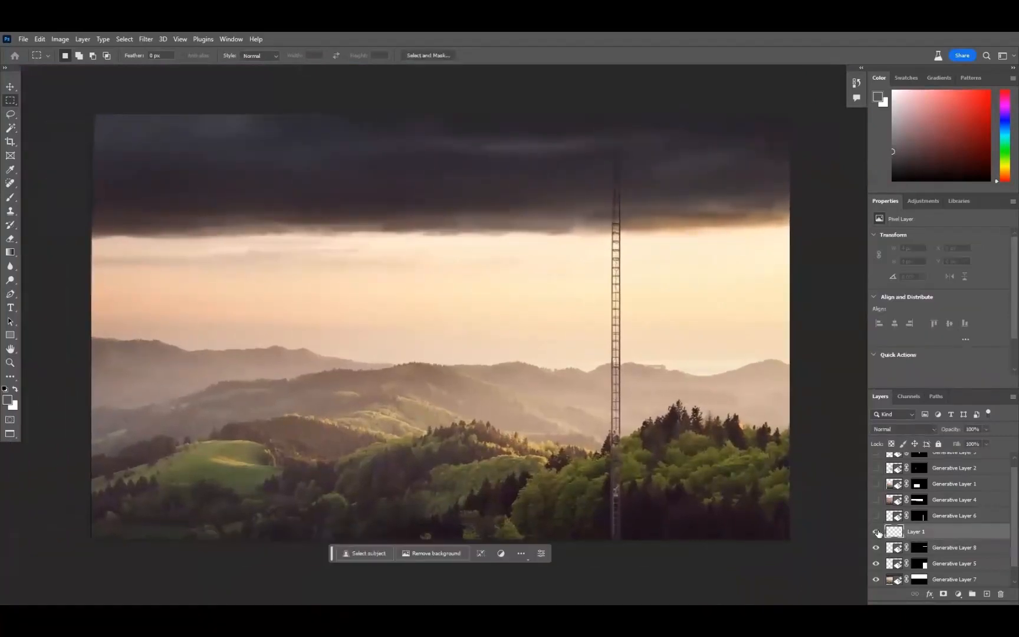
{"action": "left_click", "coordinate": [877, 532]}
Compare Generative Layer 7's three sky variations, keep the first, and select Generative Layer 8
{"action": "left_click", "coordinate": [961, 579]}
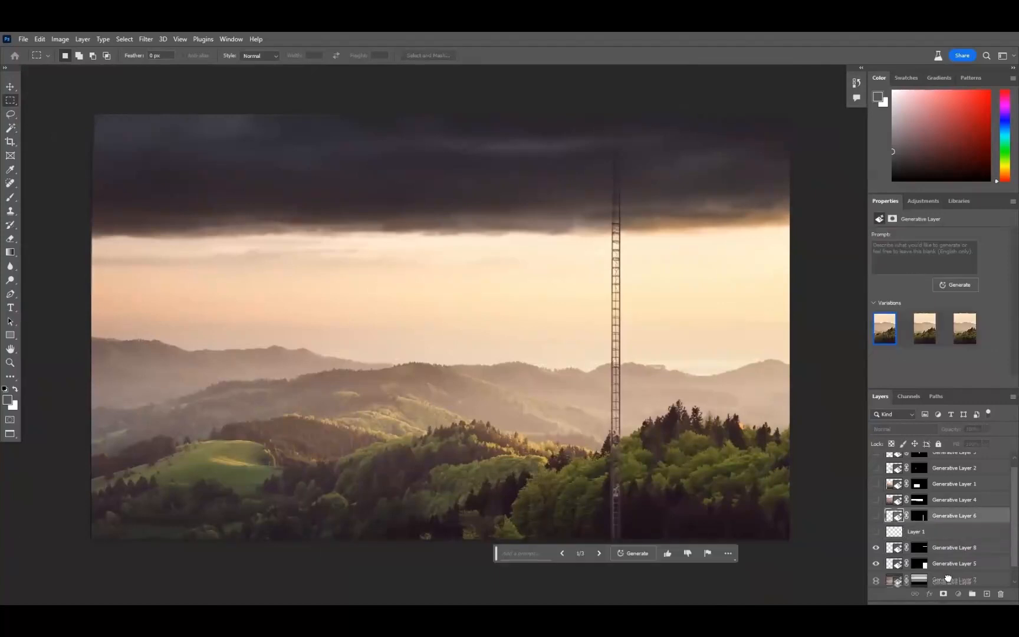
{"action": "scroll", "coordinate": [1005, 521], "scroll_direction": "down", "scroll_amount": 1}
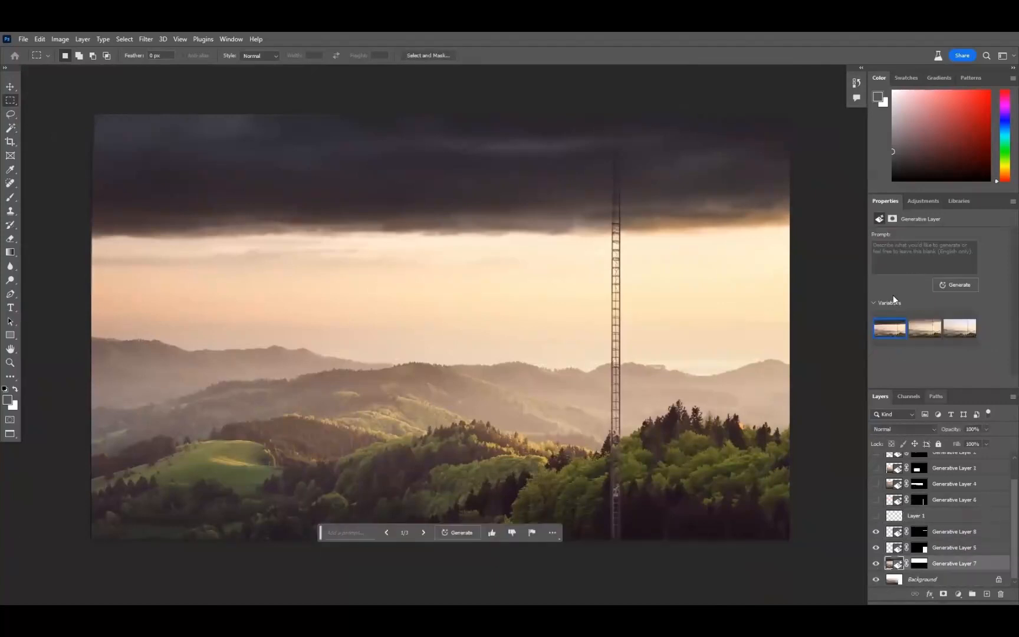
{"action": "left_click", "coordinate": [922, 328]}
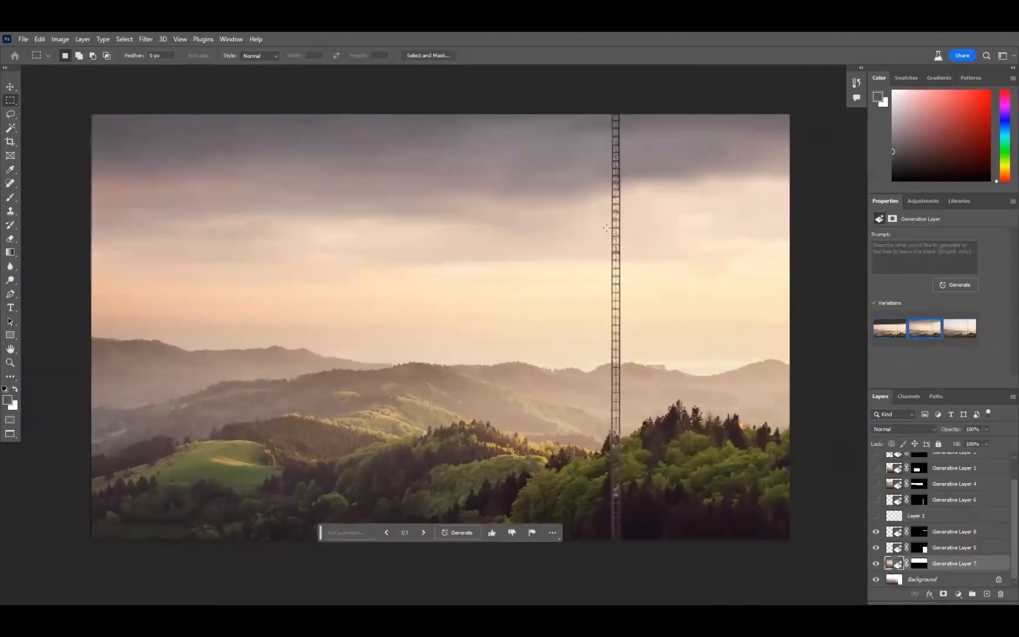
{"action": "left_click", "coordinate": [888, 330]}
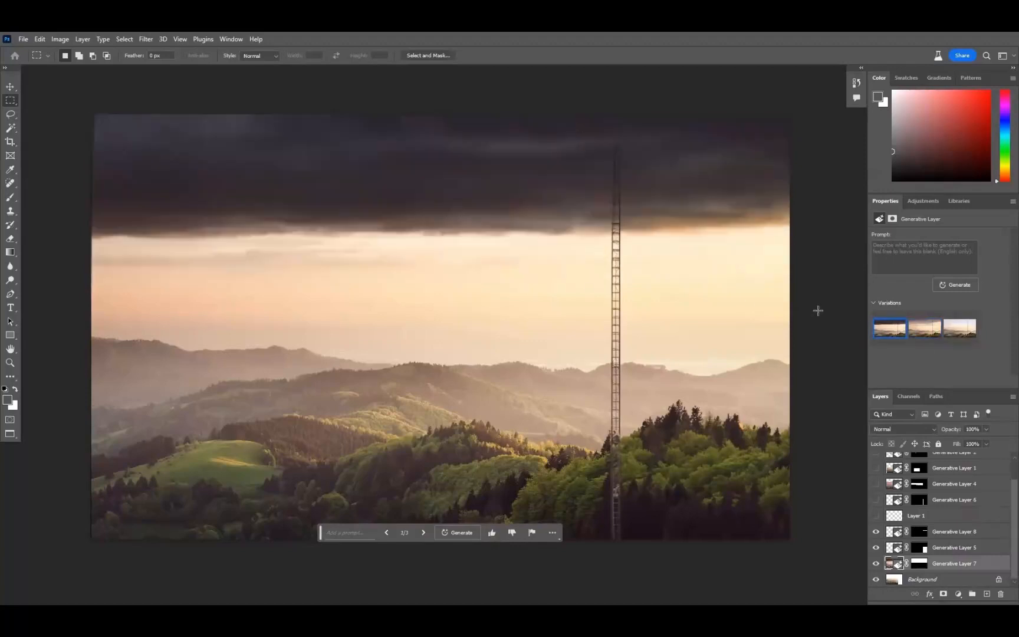
{"action": "left_click", "coordinate": [923, 332]}
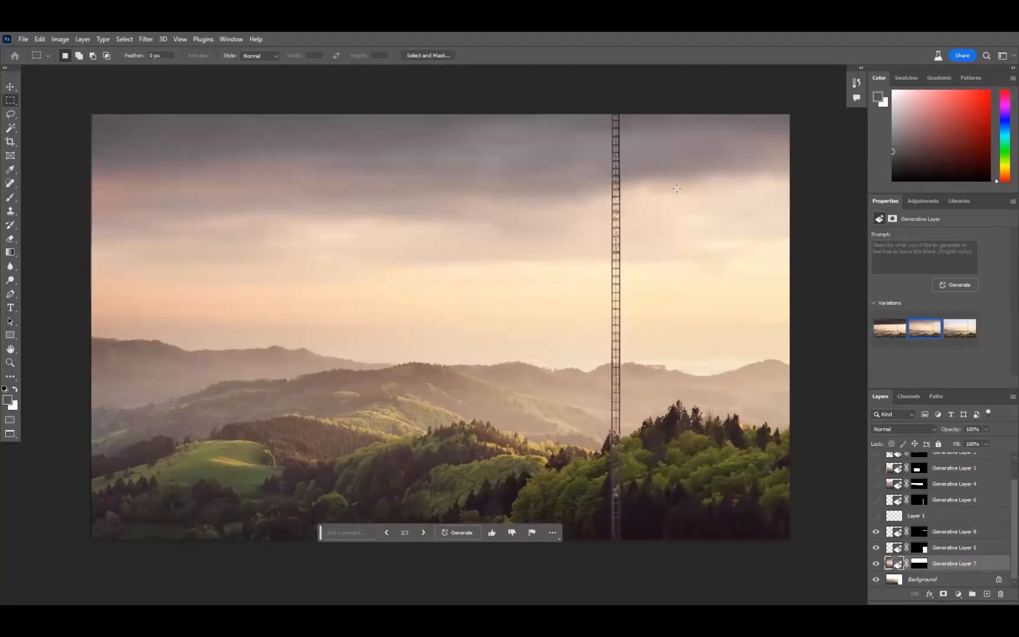
{"action": "left_click", "coordinate": [960, 328]}
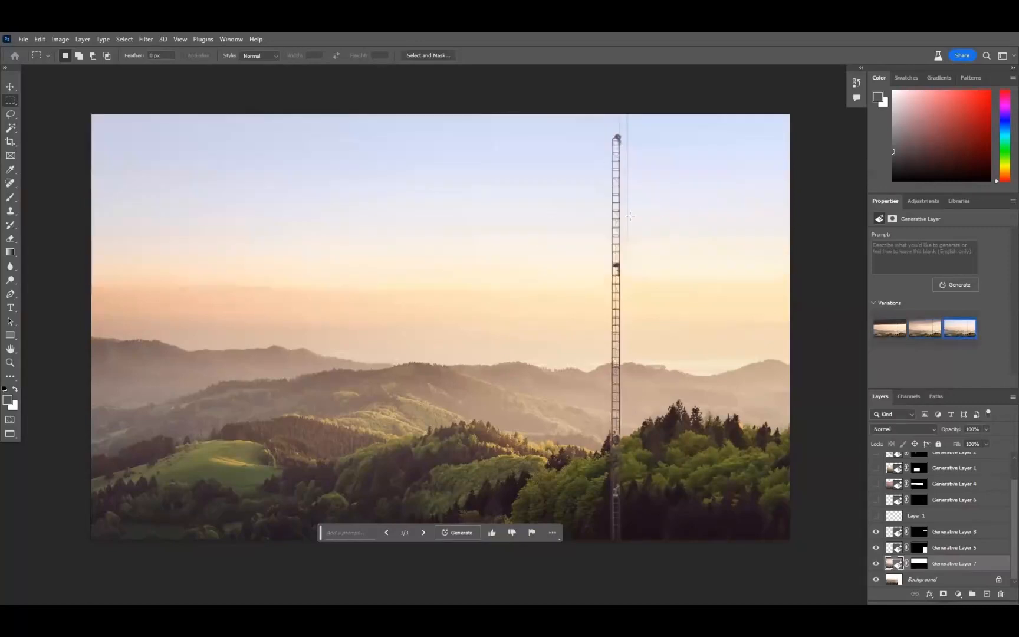
{"action": "left_click", "coordinate": [924, 328]}
{"action": "left_click", "coordinate": [888, 331]}
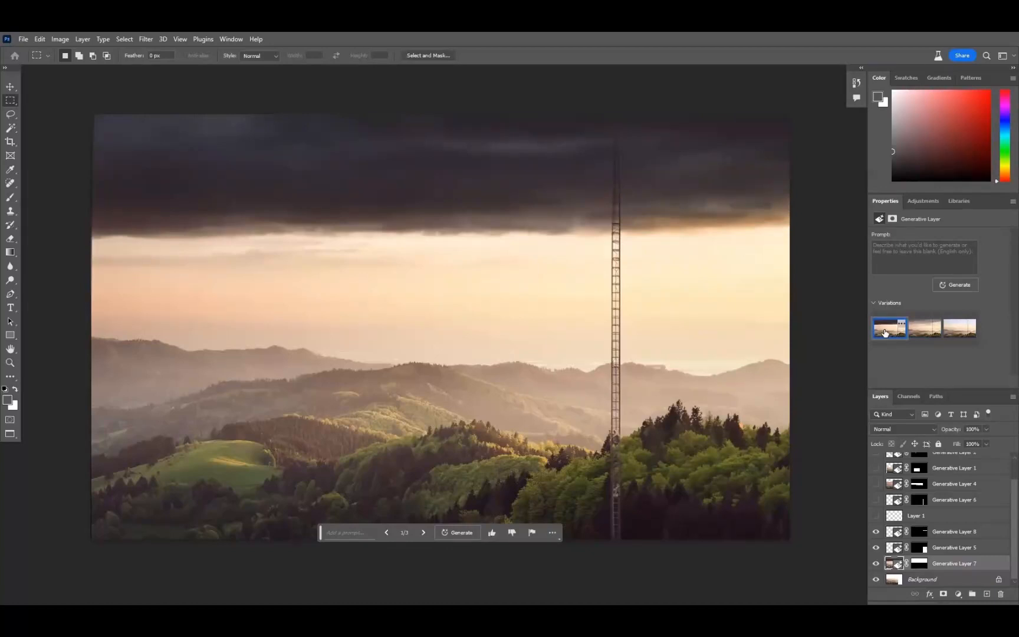
{"action": "left_click", "coordinate": [880, 534]}
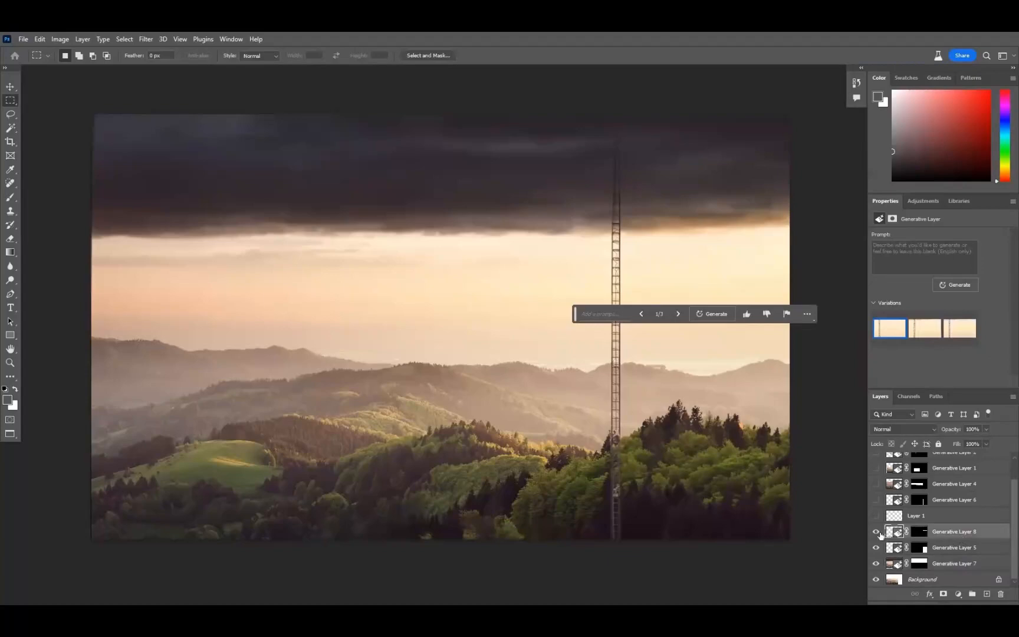